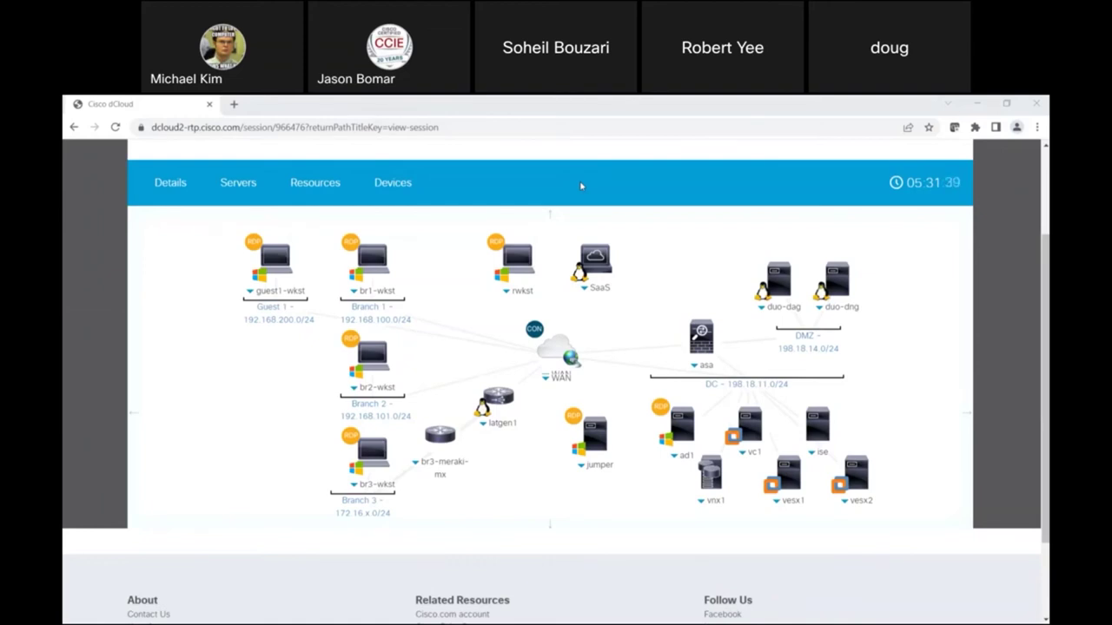
Step: Start a remote desktop session to the ad1 server from its credentials popup
left_click(674, 455)
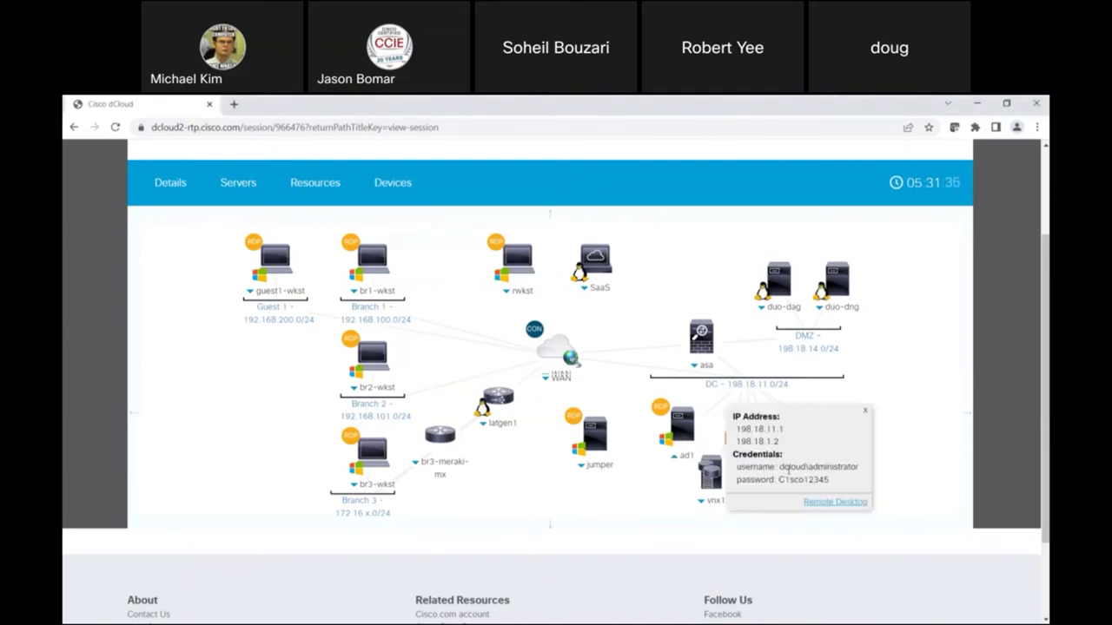
left_click(832, 502)
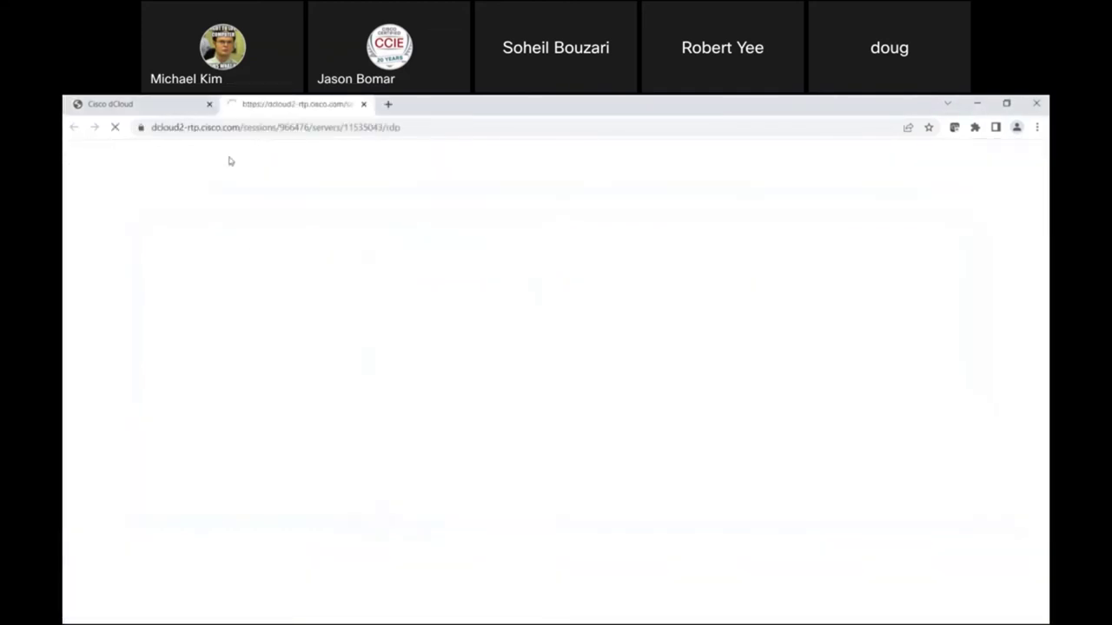
left_click(157, 106)
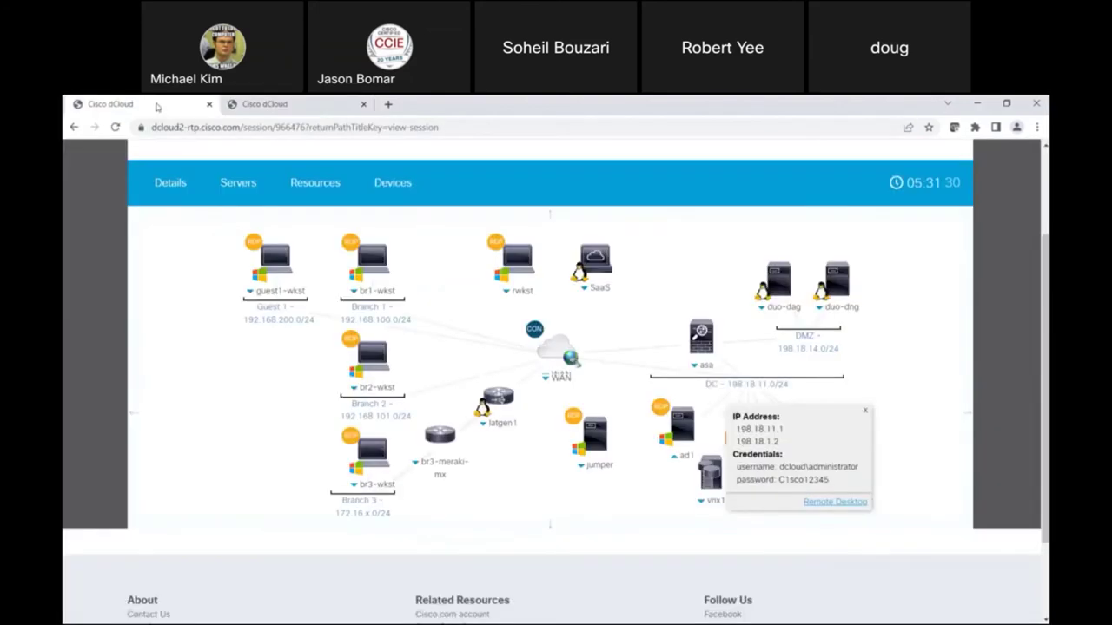
scroll(1025, 269, "up", 1)
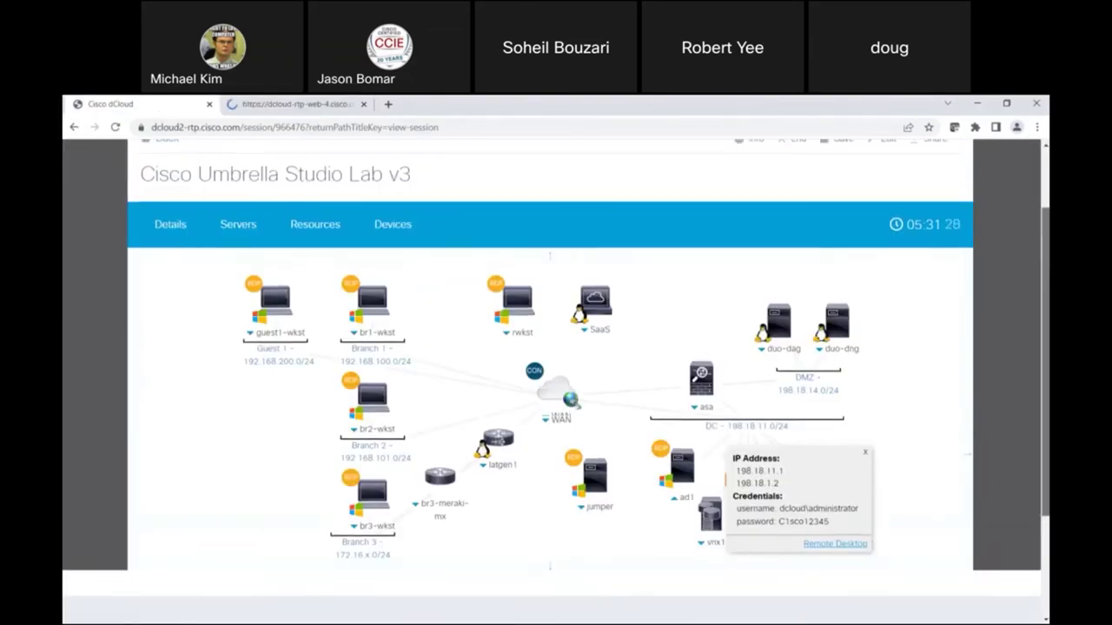
scroll(1025, 268, "down", 1)
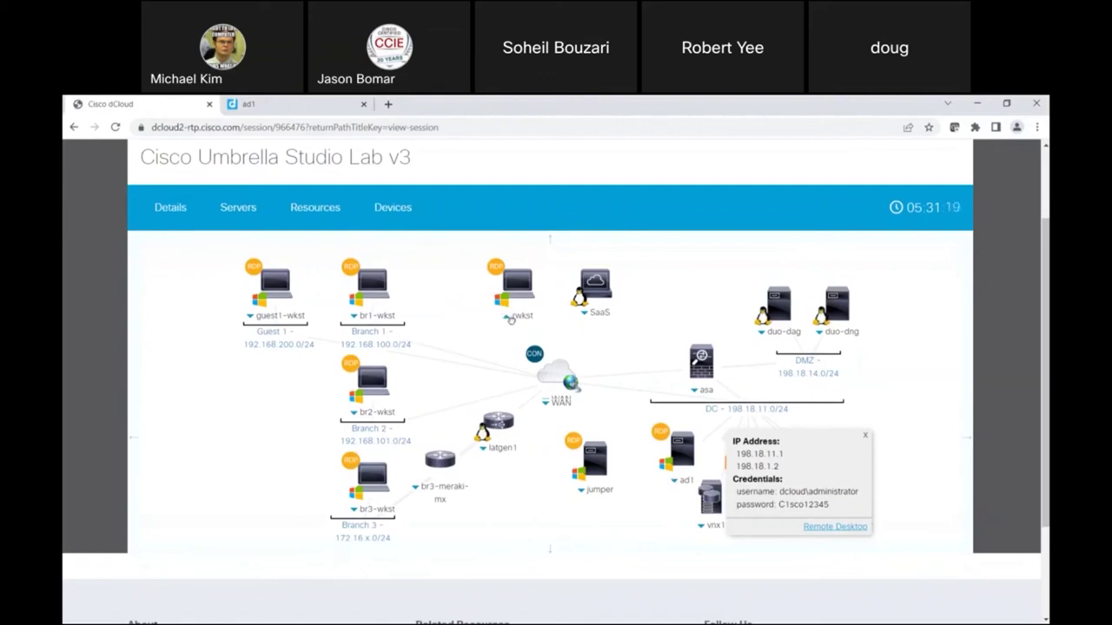
left_click(865, 435)
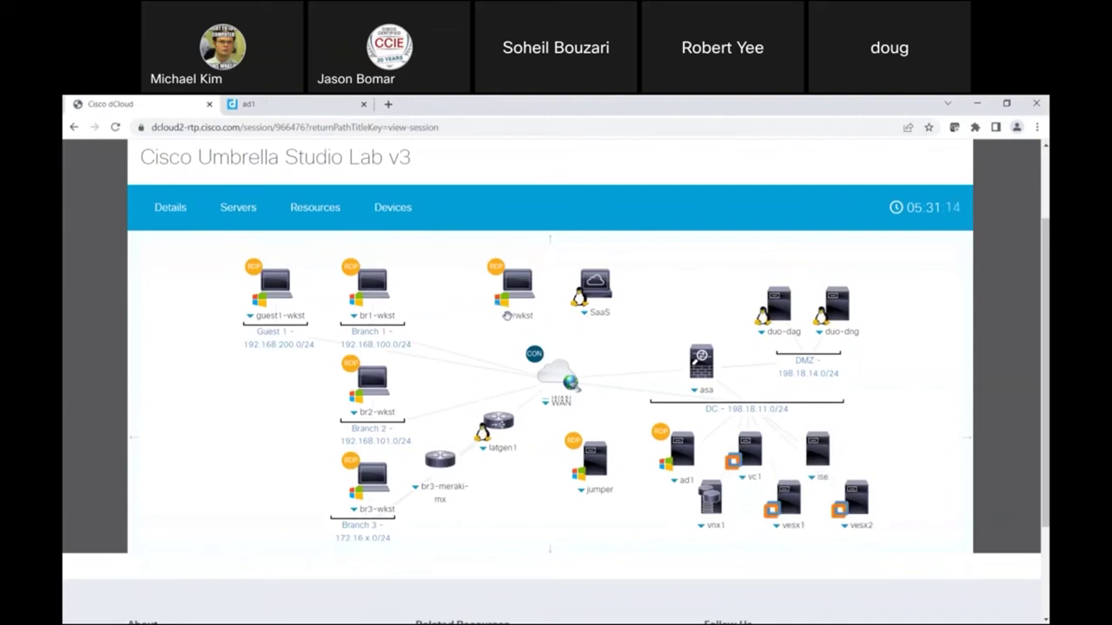
Step: Start a remote desktop session to the rwkst workstation in another tab
left_click(507, 315)
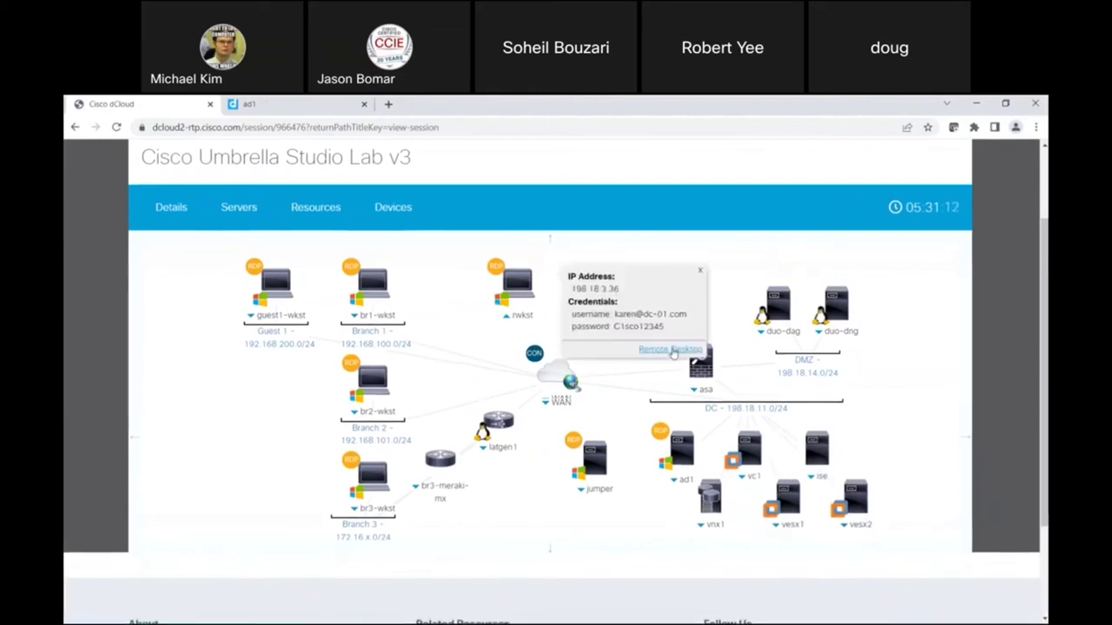
left_click(674, 350)
left_click(156, 106)
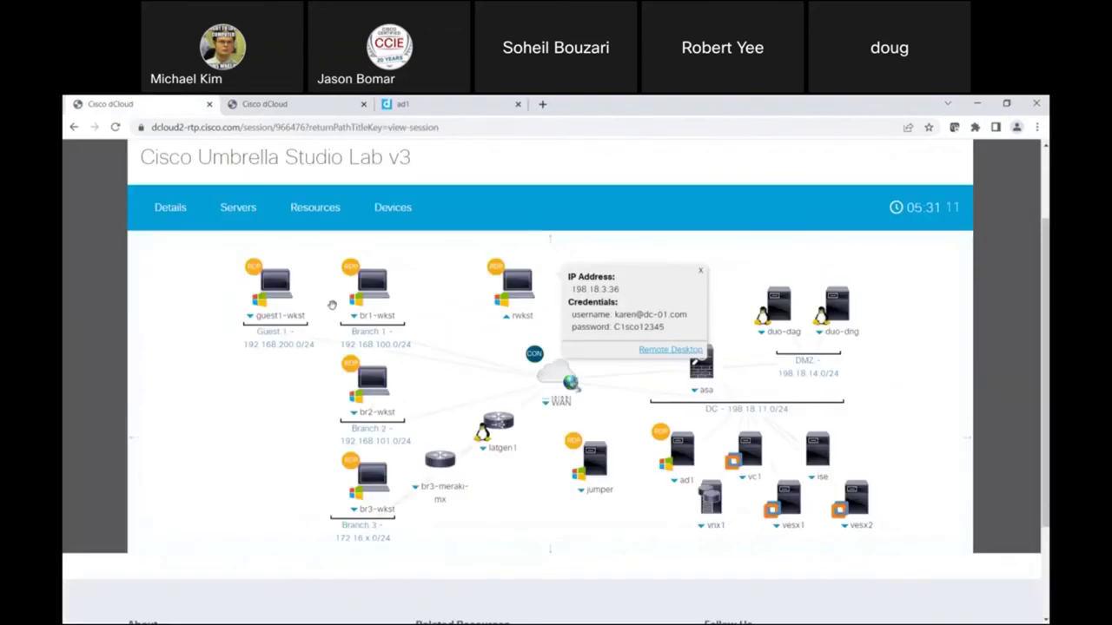
left_click(700, 271)
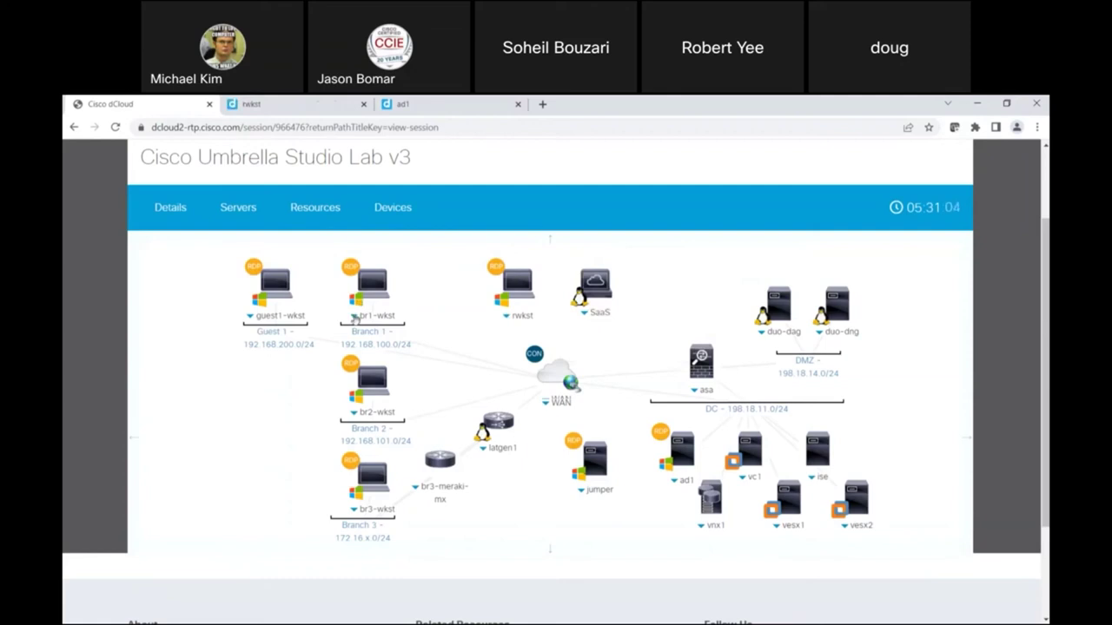
left_click(354, 316)
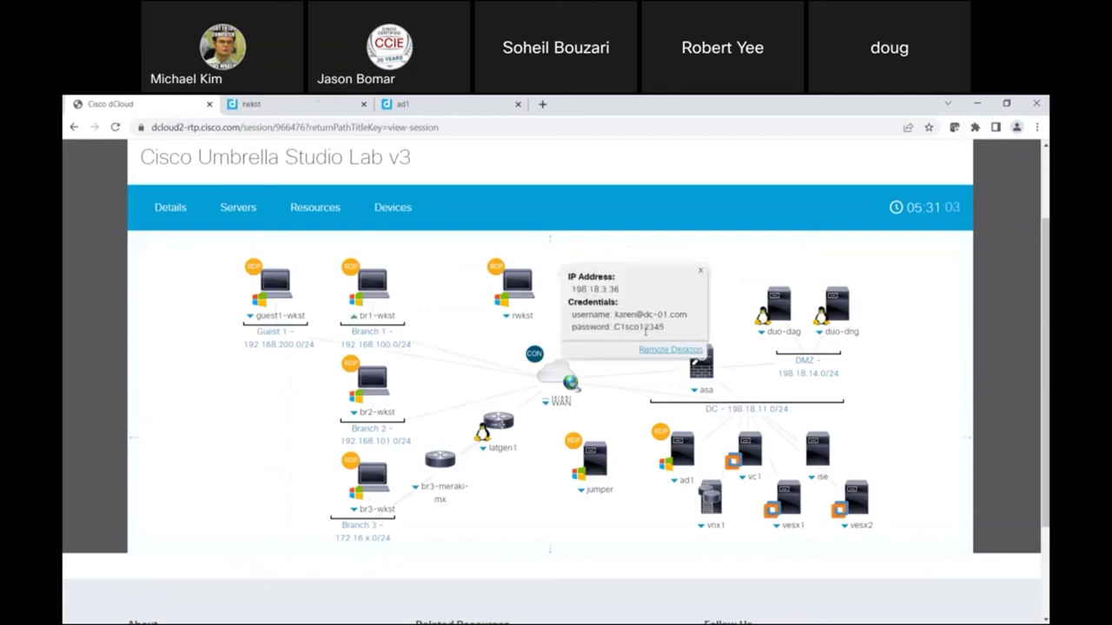
left_click(701, 271)
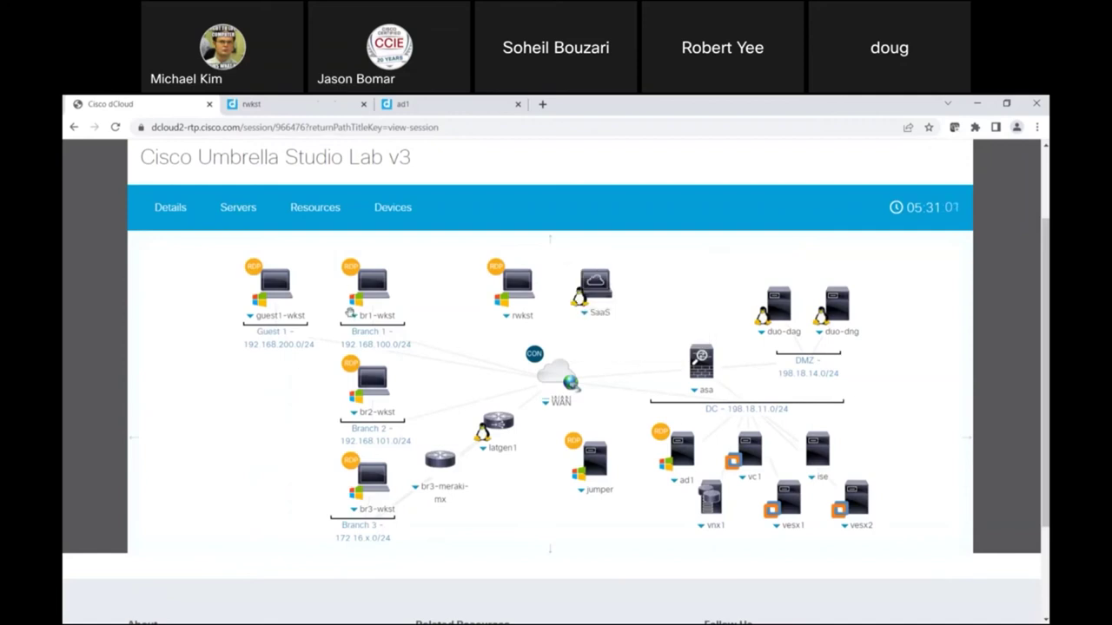
left_click(354, 317)
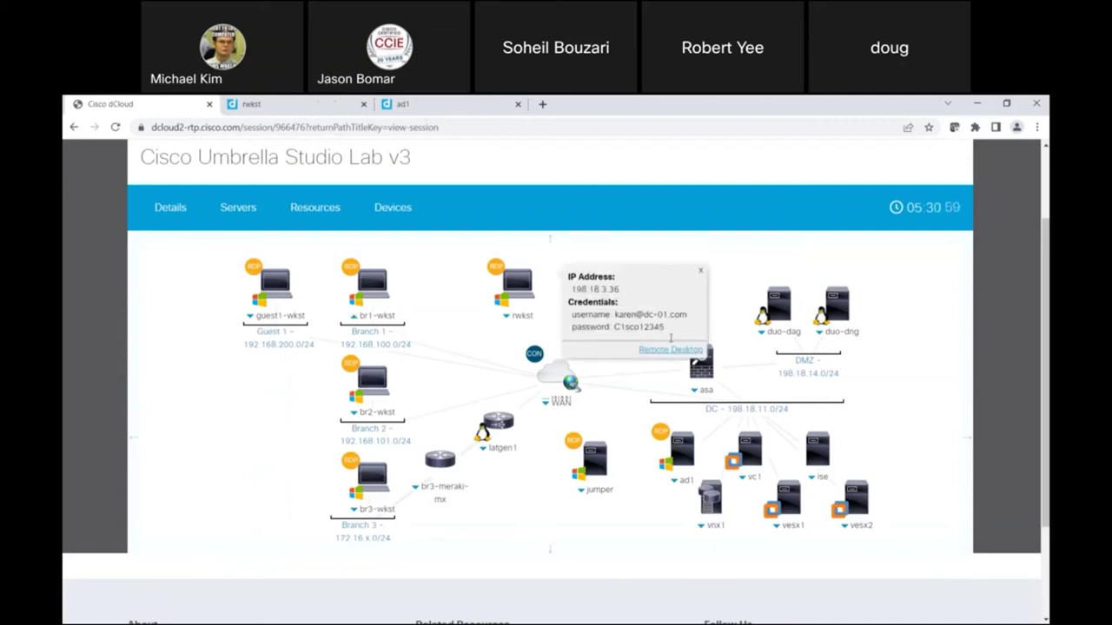
left_click(671, 349)
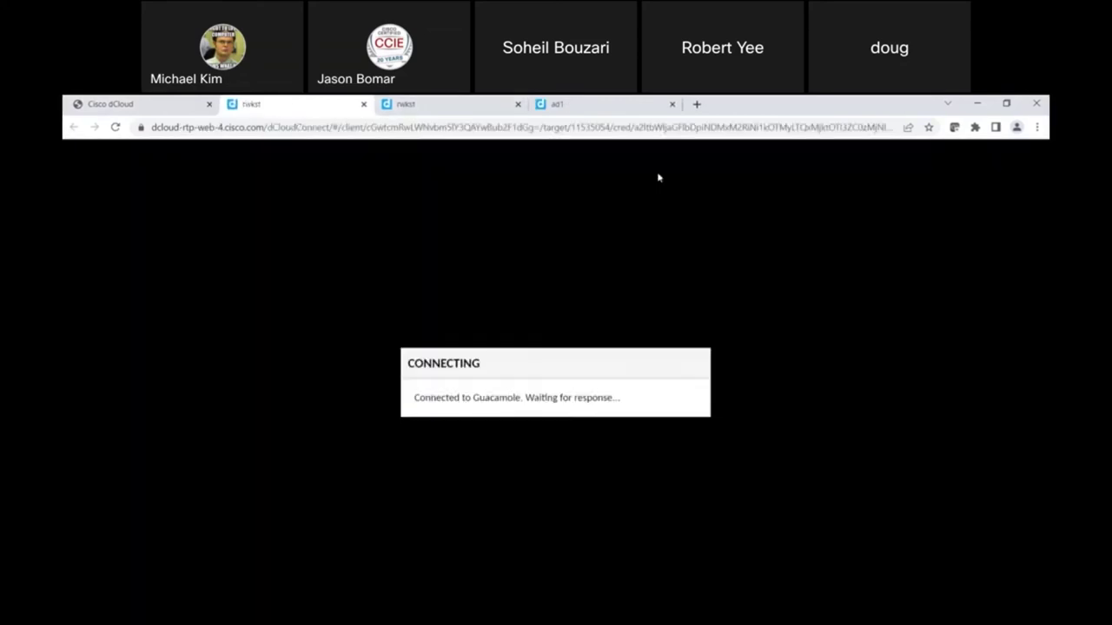
Step: On the ad1 desktop, dismiss the clipboard prompt and launch the Umbrella portal with auto login
left_click(655, 111)
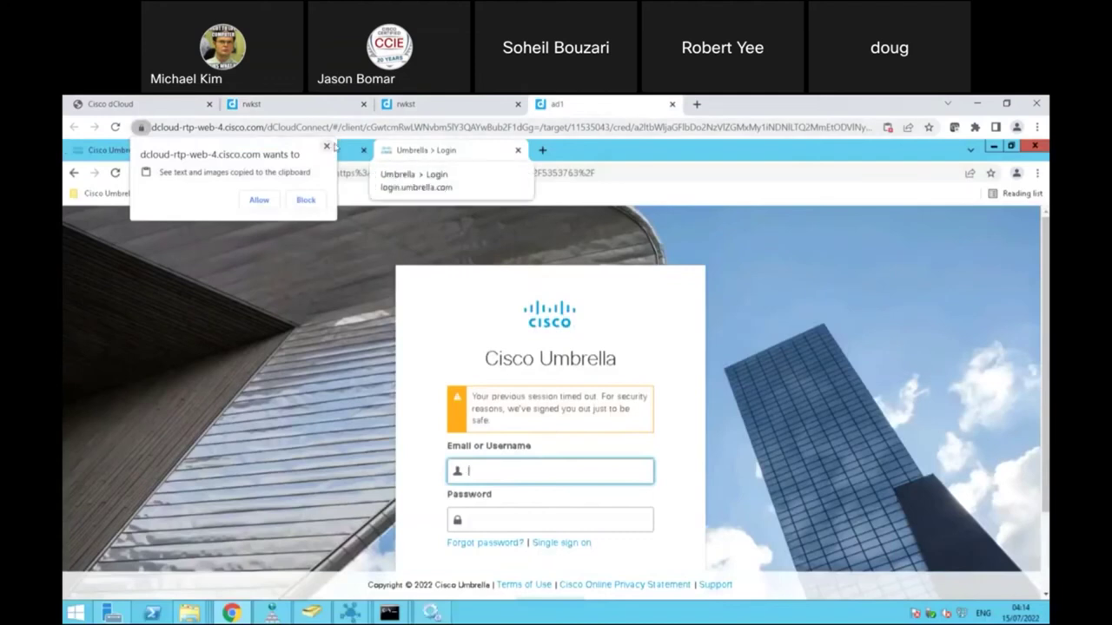
left_click(330, 147)
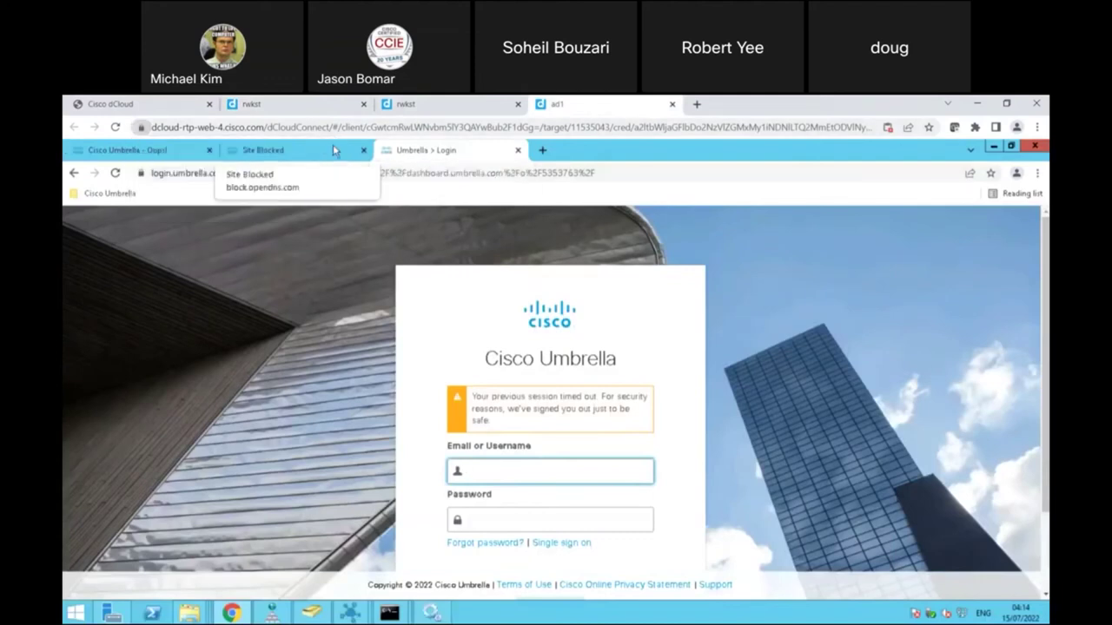
left_click(996, 147)
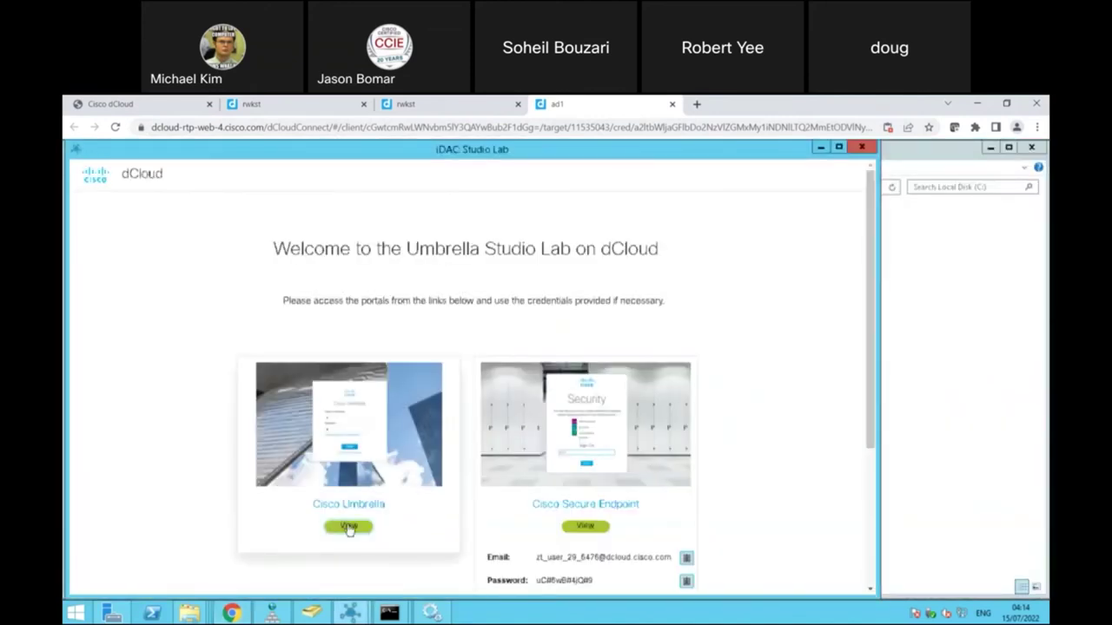
left_click(348, 527)
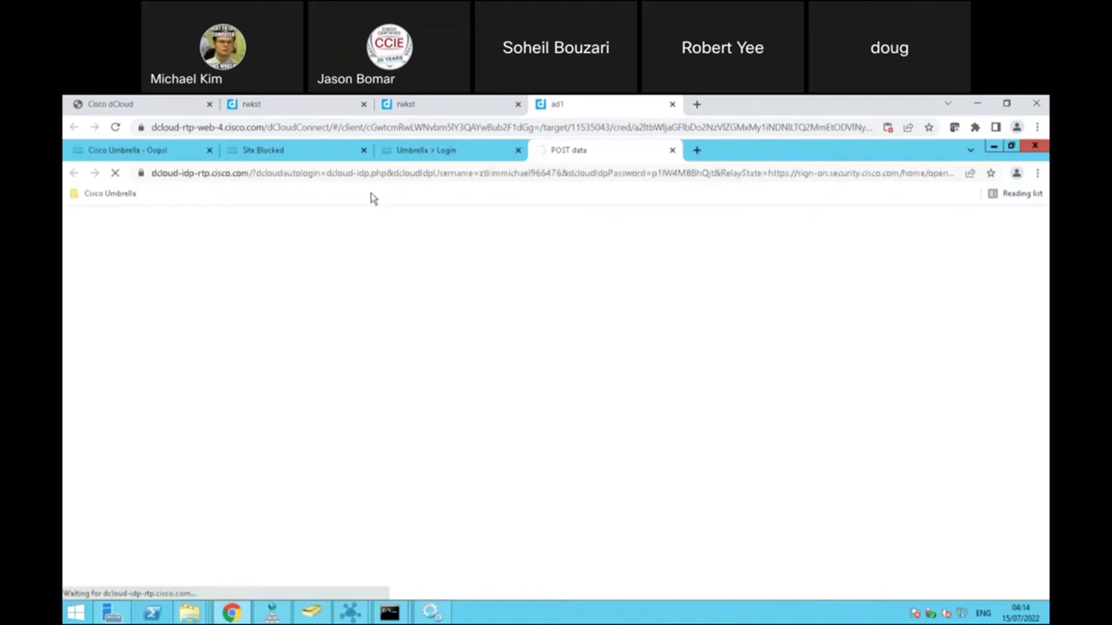
Step: Relaunch the Umbrella portal and close the duplicate rwkst, timeout, expired-login and Oops error tabs
left_click(364, 105)
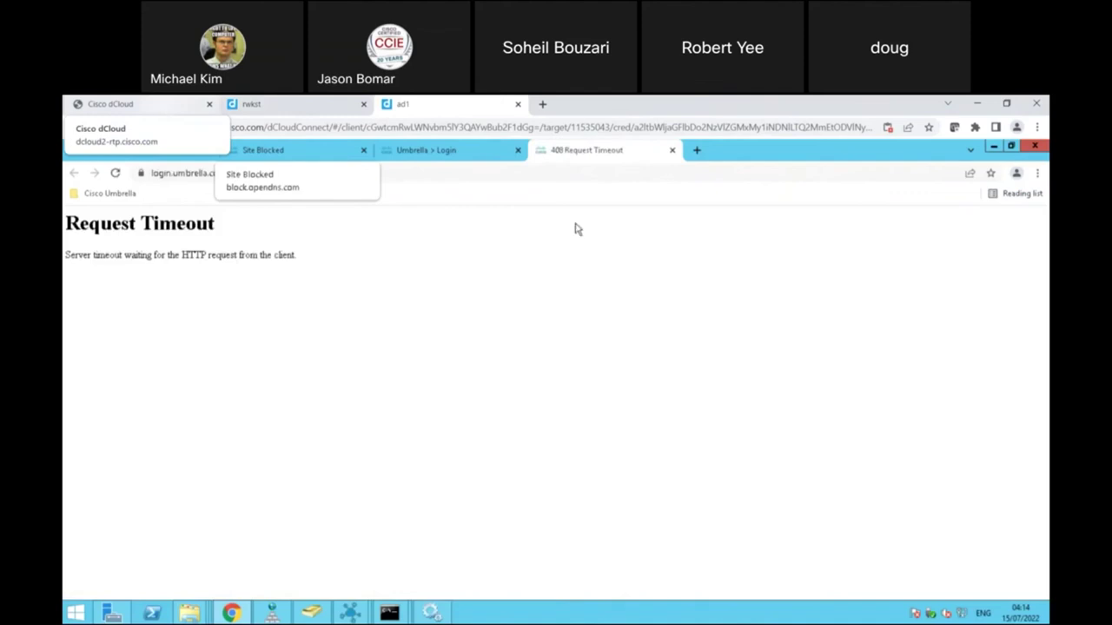
left_click(671, 151)
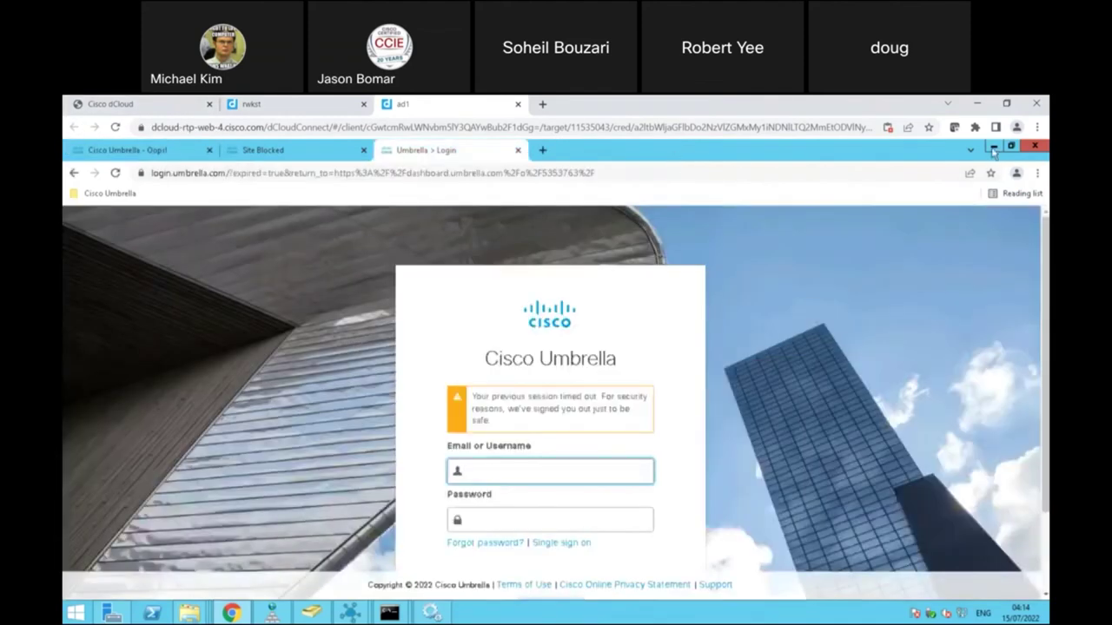
left_click(993, 148)
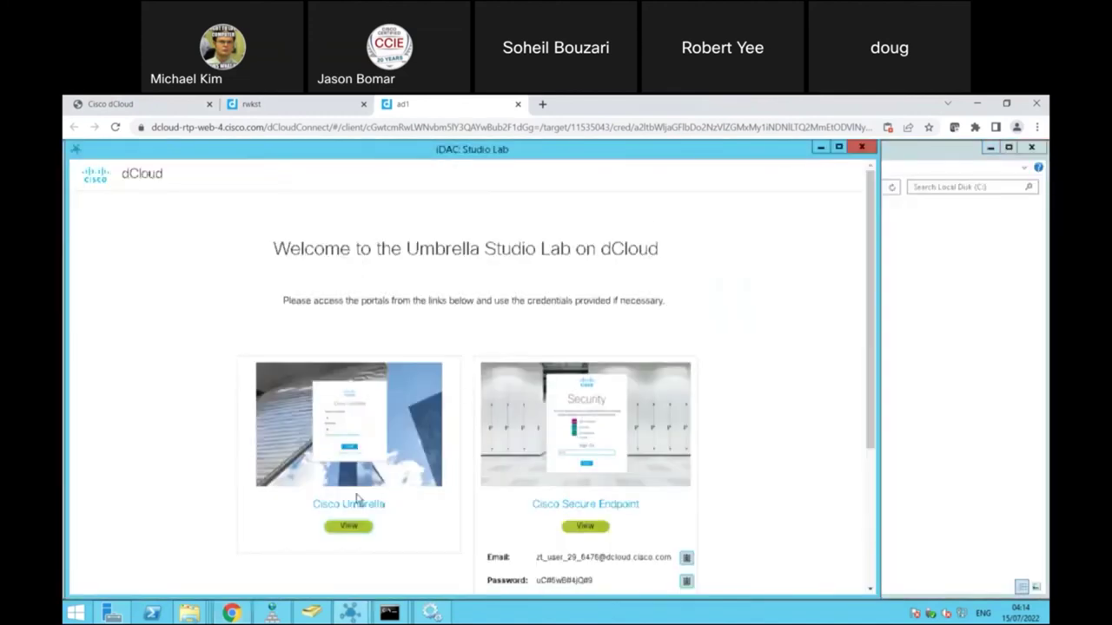
left_click(348, 527)
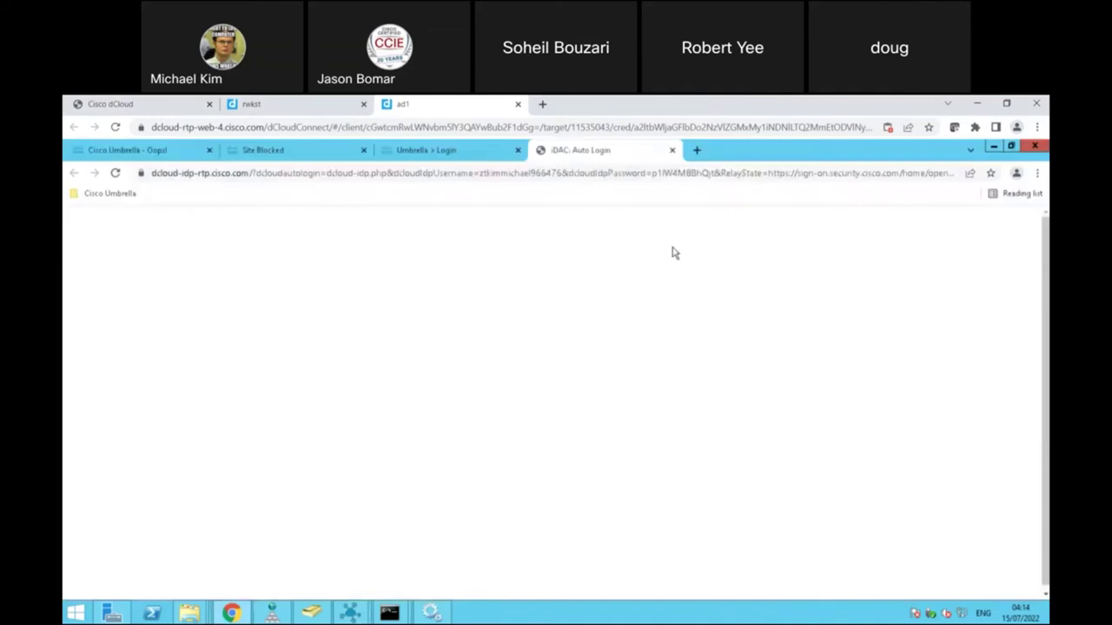
left_click(518, 151)
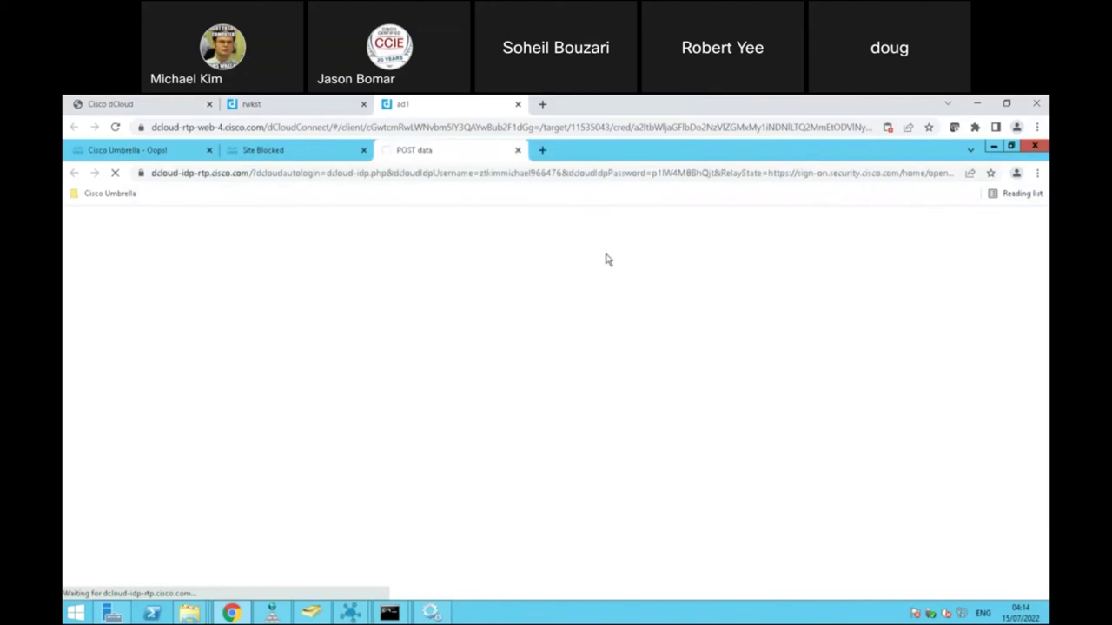
left_click(209, 151)
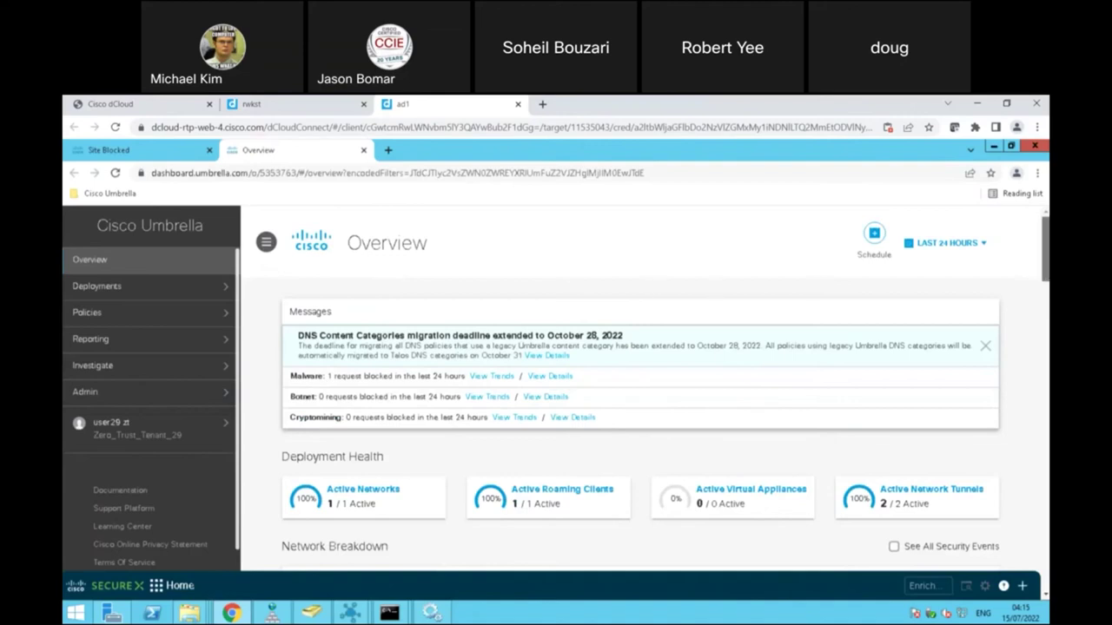
Step: Review the Overview's security requests by identity: 1913 IPS events, 1 malware, 5 phishing blocks
scroll(651, 386, "down", 2)
scroll(652, 387, "up", 2)
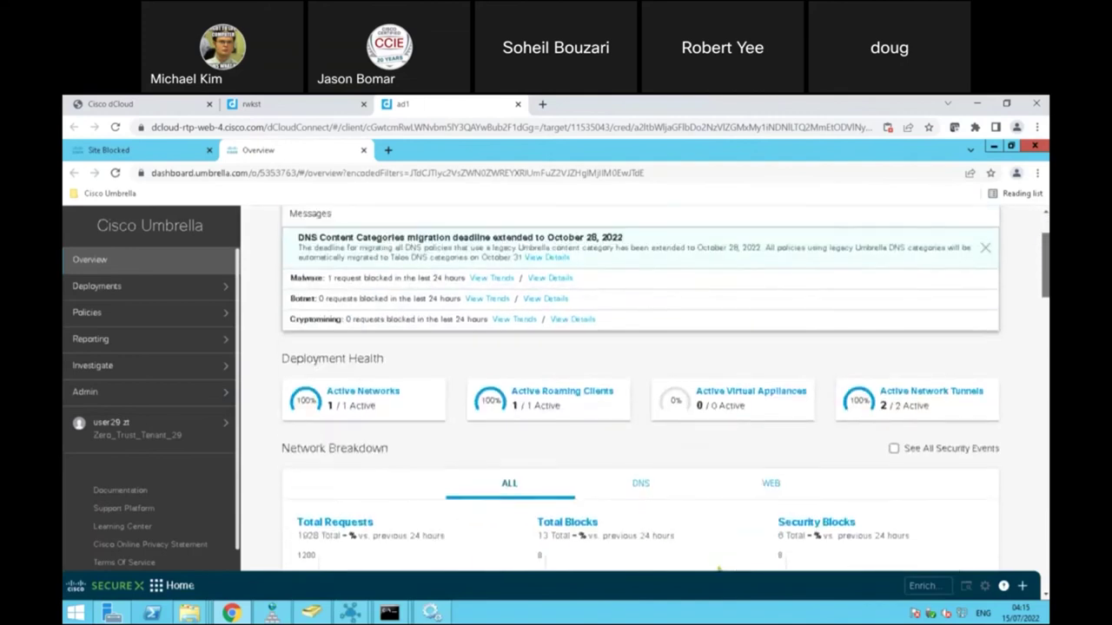
scroll(652, 387, "down", 3)
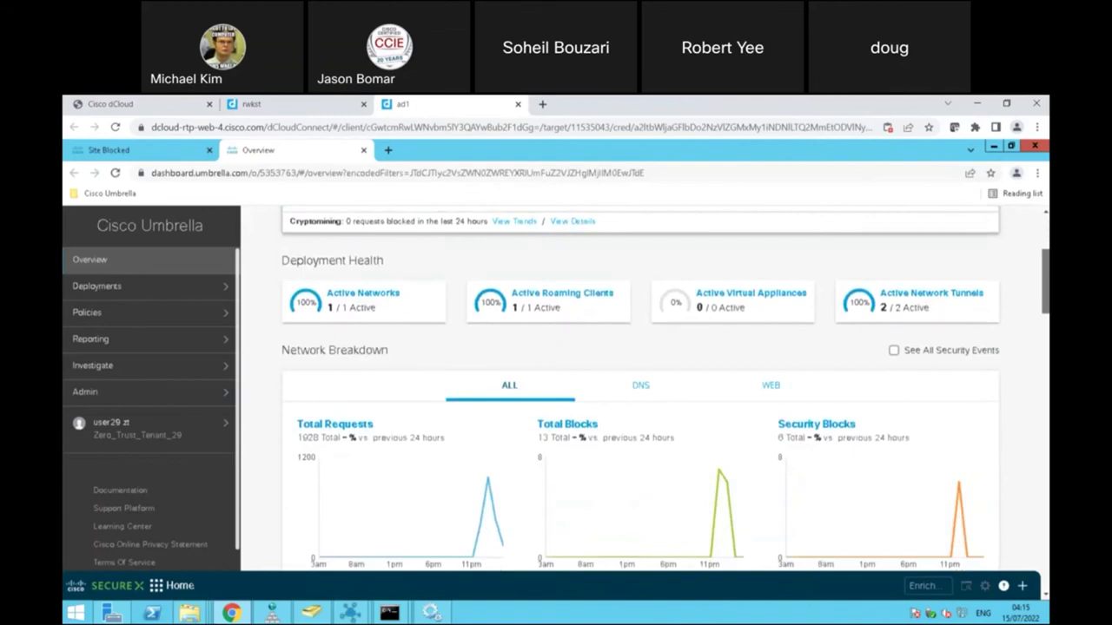
scroll(651, 387, "down", 2)
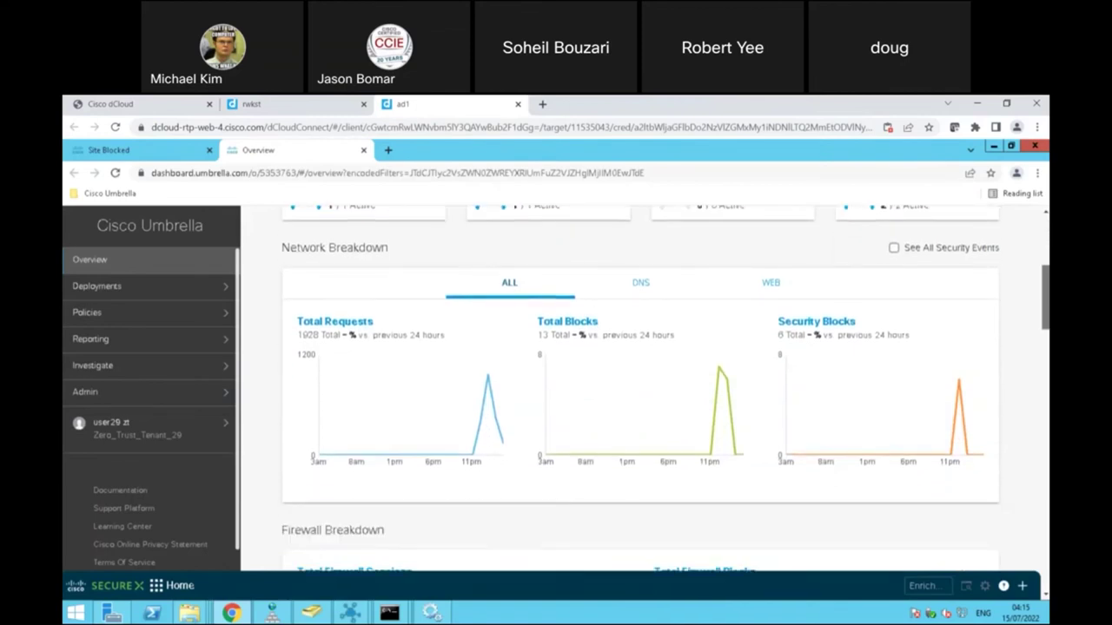
mouse_move(488, 380)
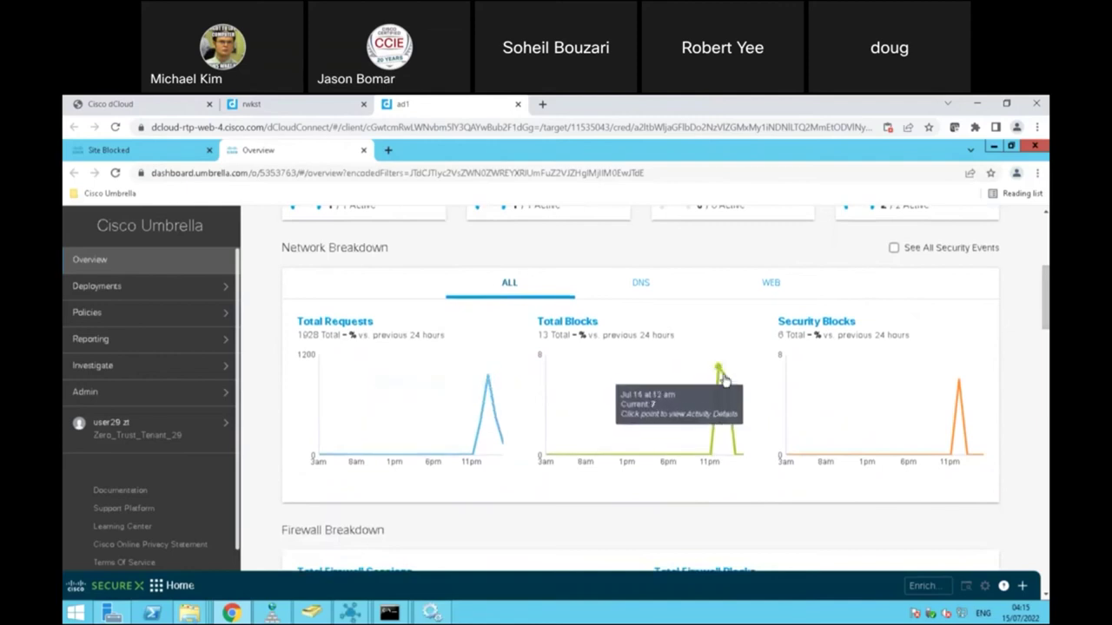
mouse_move(960, 388)
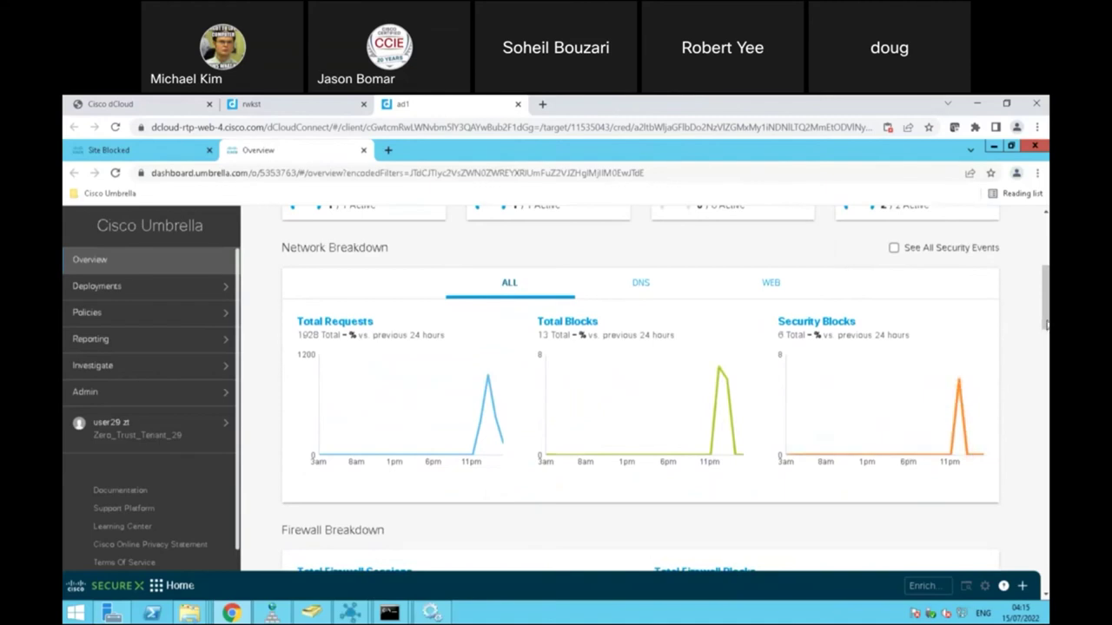
left_click_drag(1046, 334, 1046, 368)
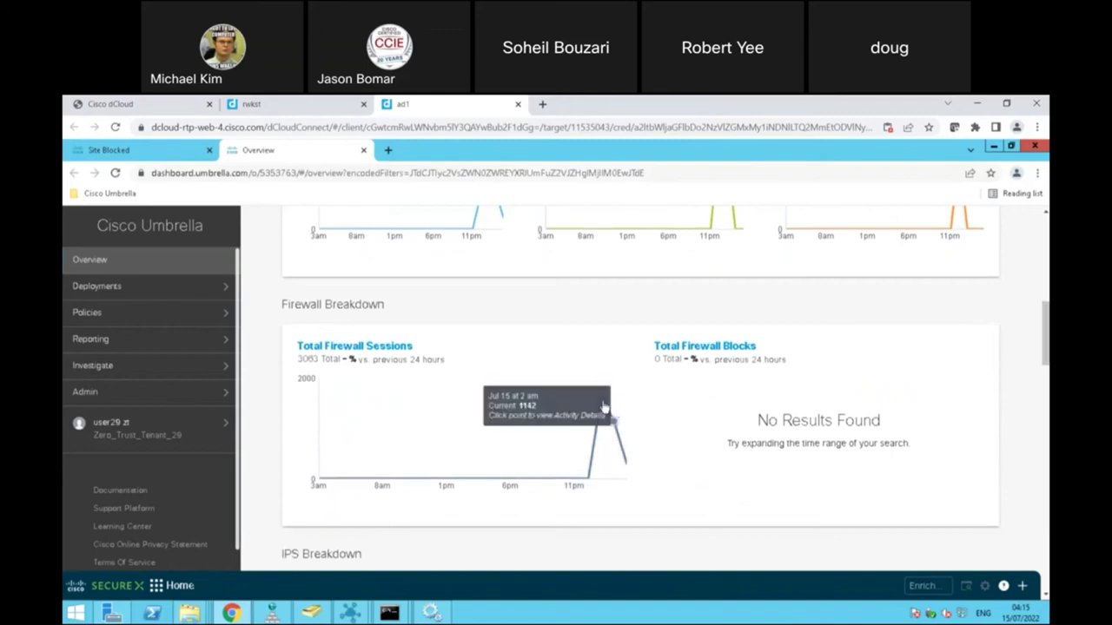
left_click_drag(1046, 356, 1045, 402)
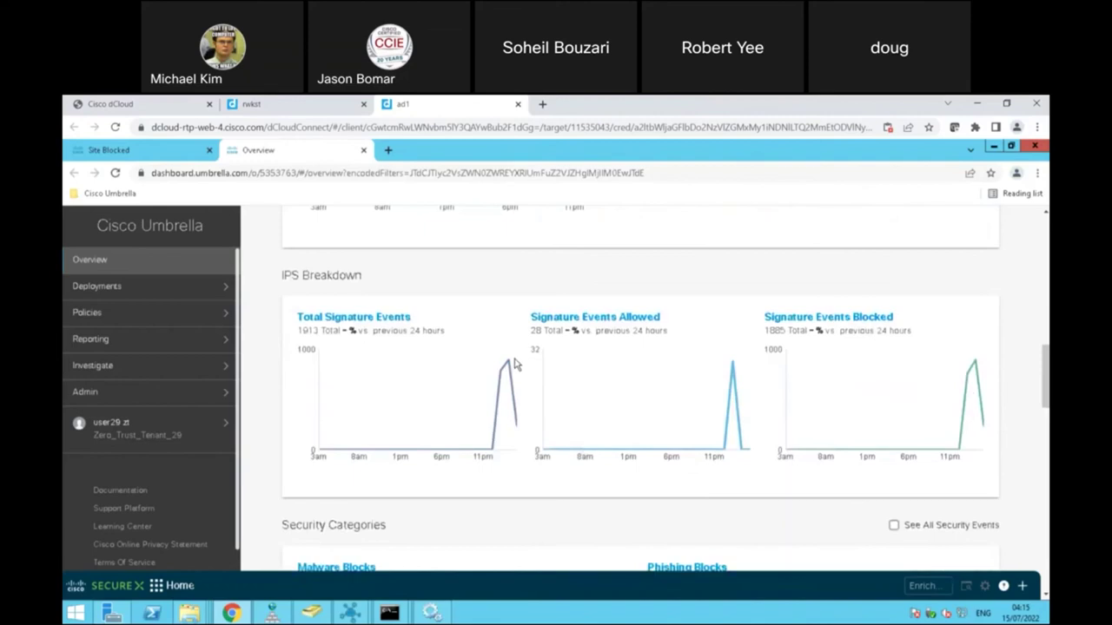
left_click_drag(1046, 378, 1045, 426)
mouse_move(594, 326)
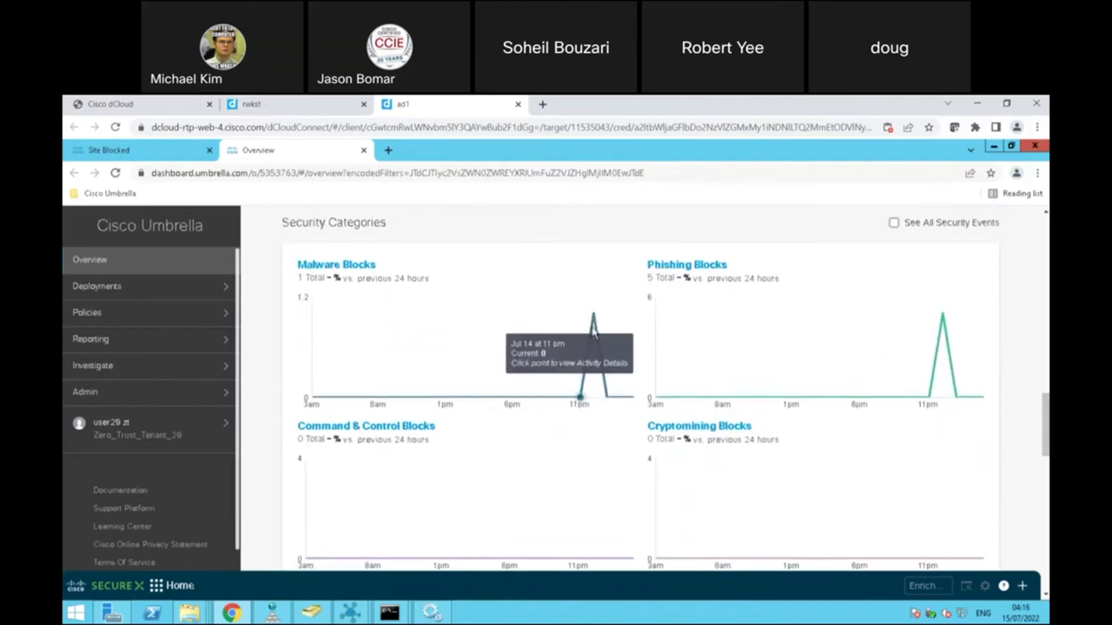
left_click_drag(1046, 425, 1046, 521)
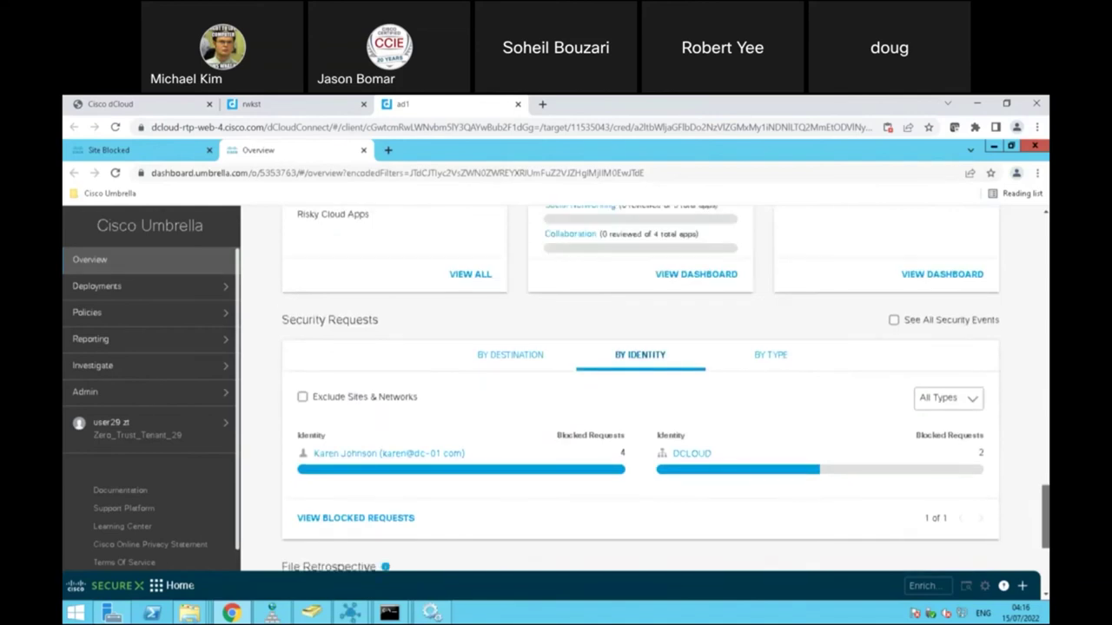
scroll(641, 391, "down", 5)
scroll(640, 390, "up", 10)
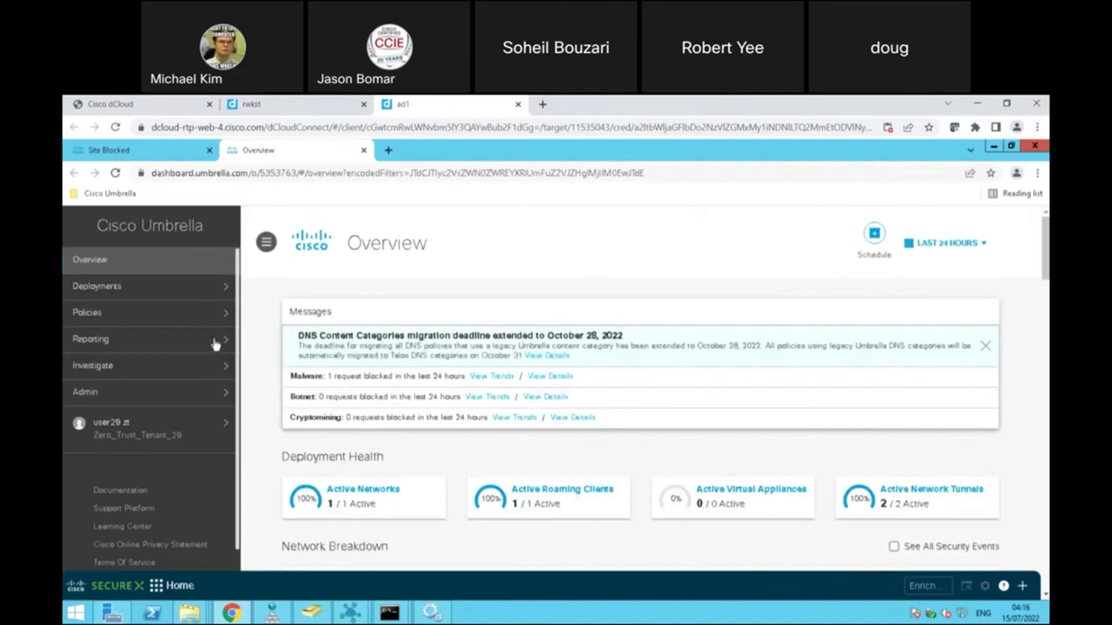
Step: Open the Activity Search report and scroll through the last 24 hours of requests
left_click(213, 341)
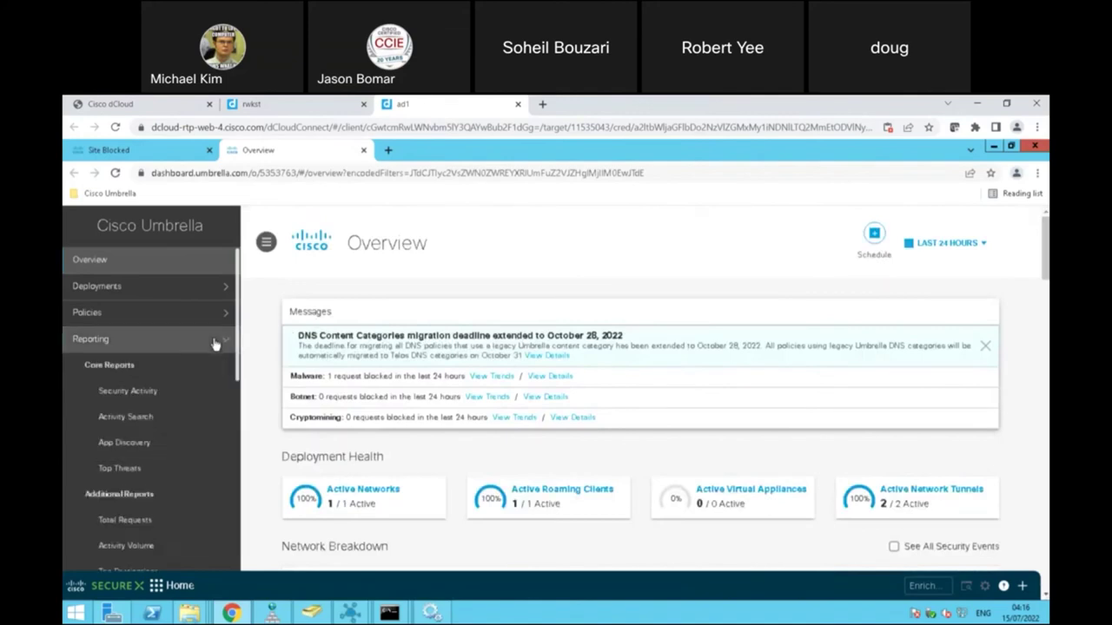
left_click(126, 417)
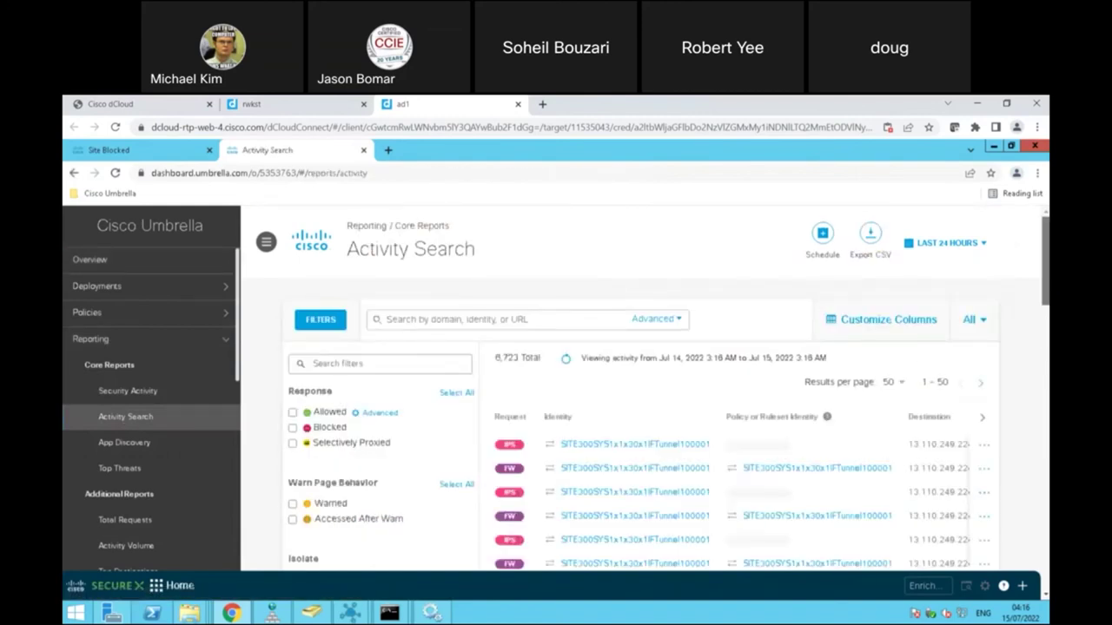
scroll(643, 391, "down", 2)
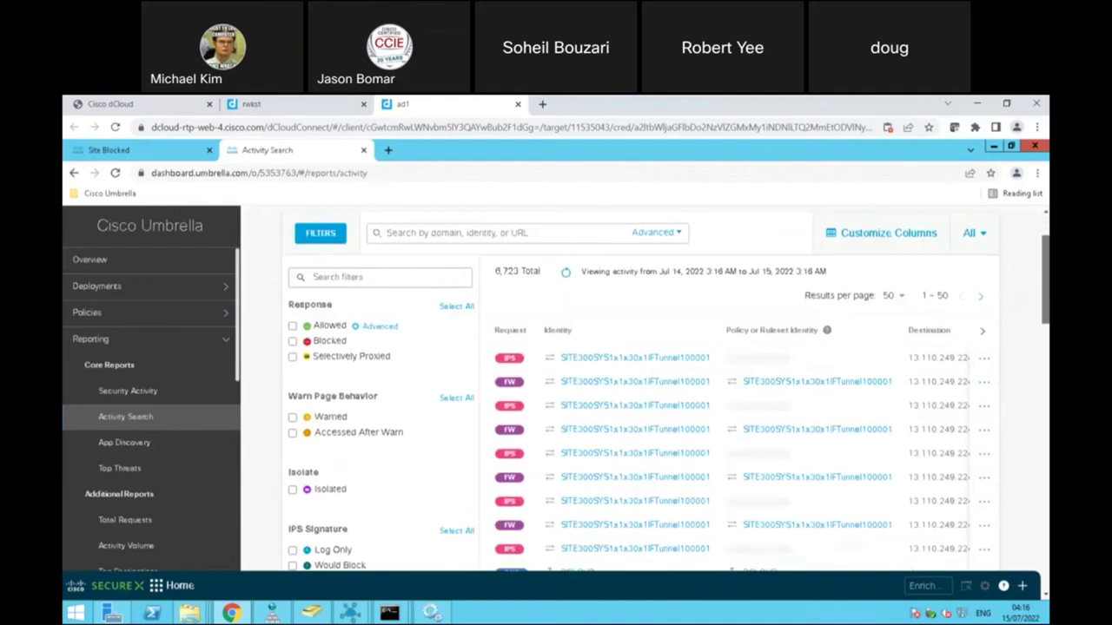
scroll(1047, 318, "down", 5)
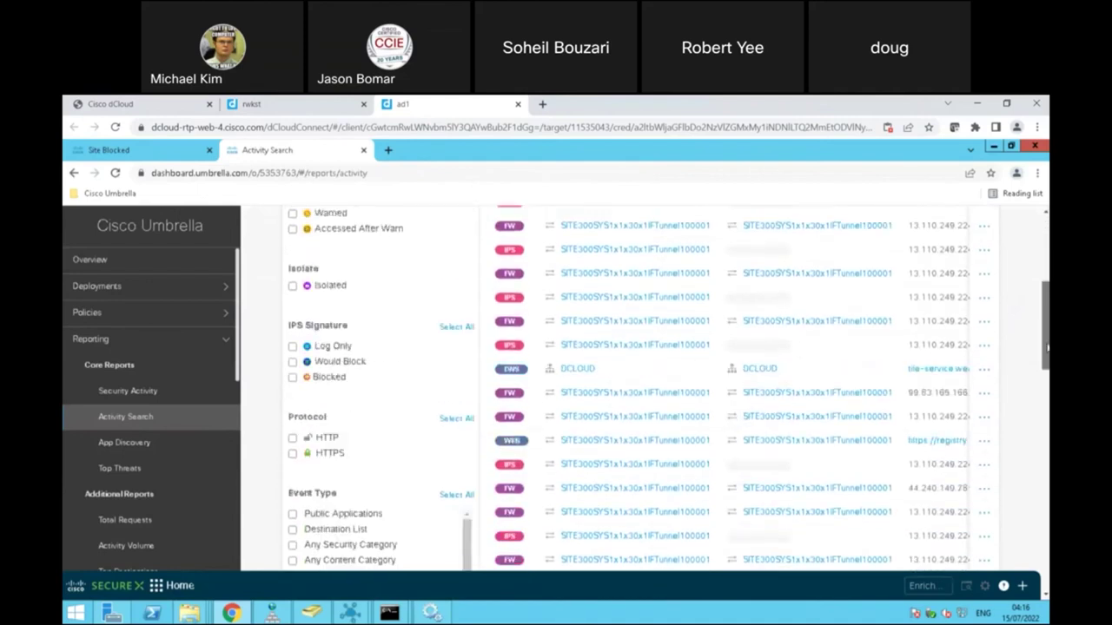
mouse_move(576, 377)
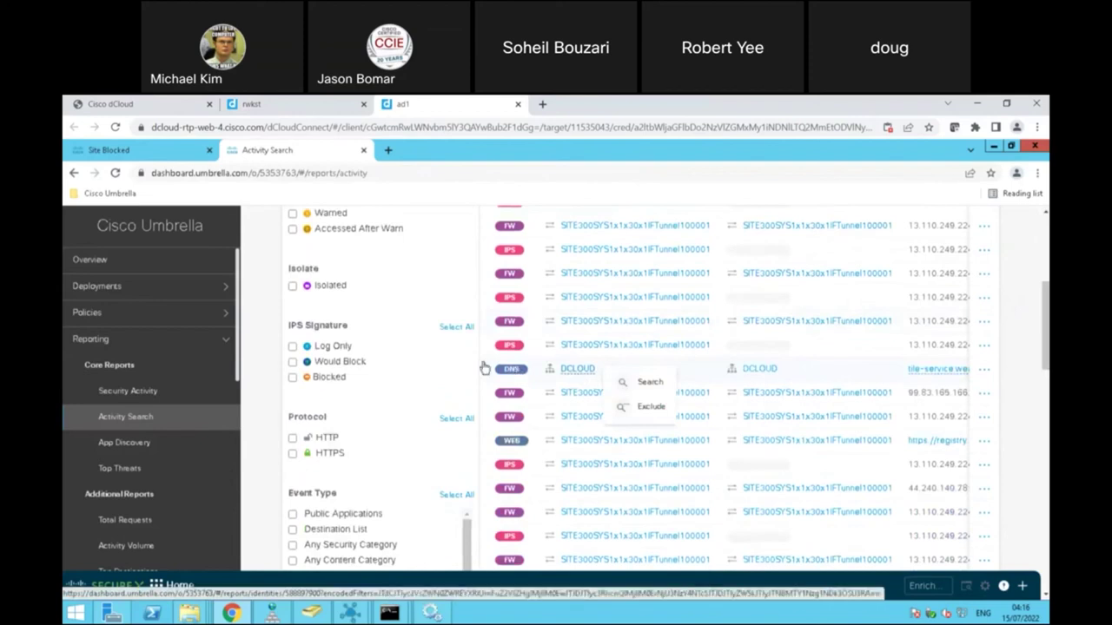
mouse_move(609, 352)
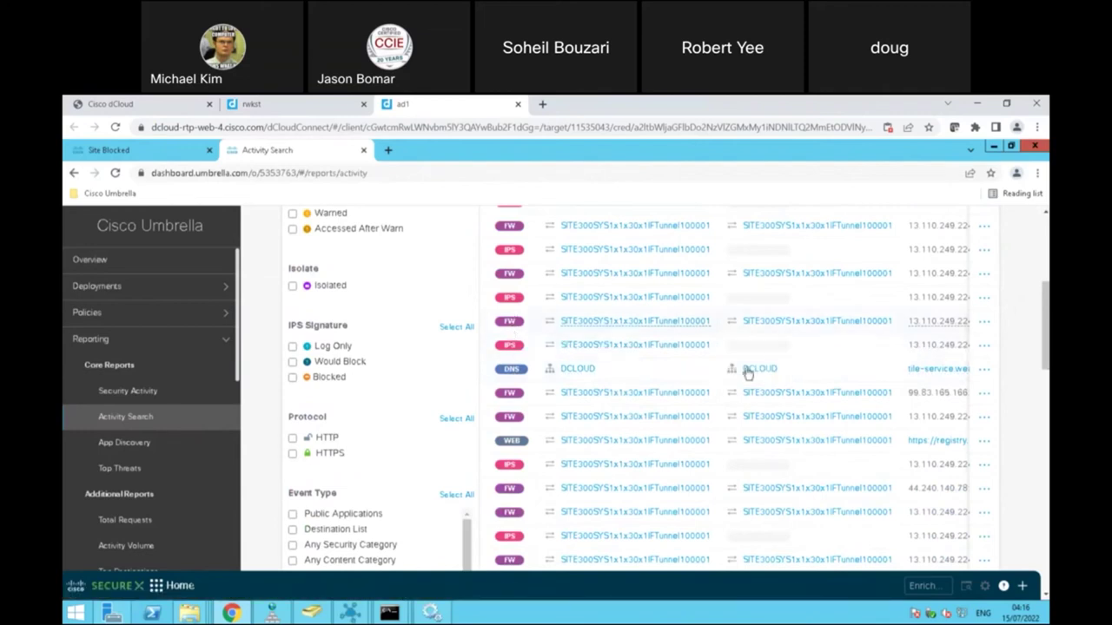
scroll(634, 392, "down", 4)
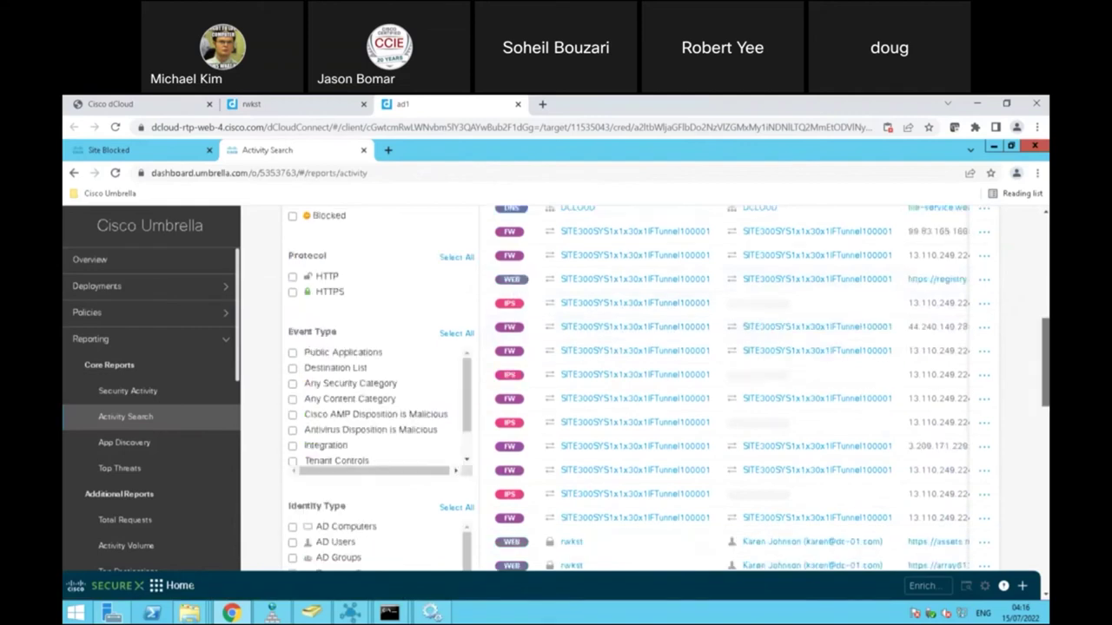
scroll(668, 388, "down", 1)
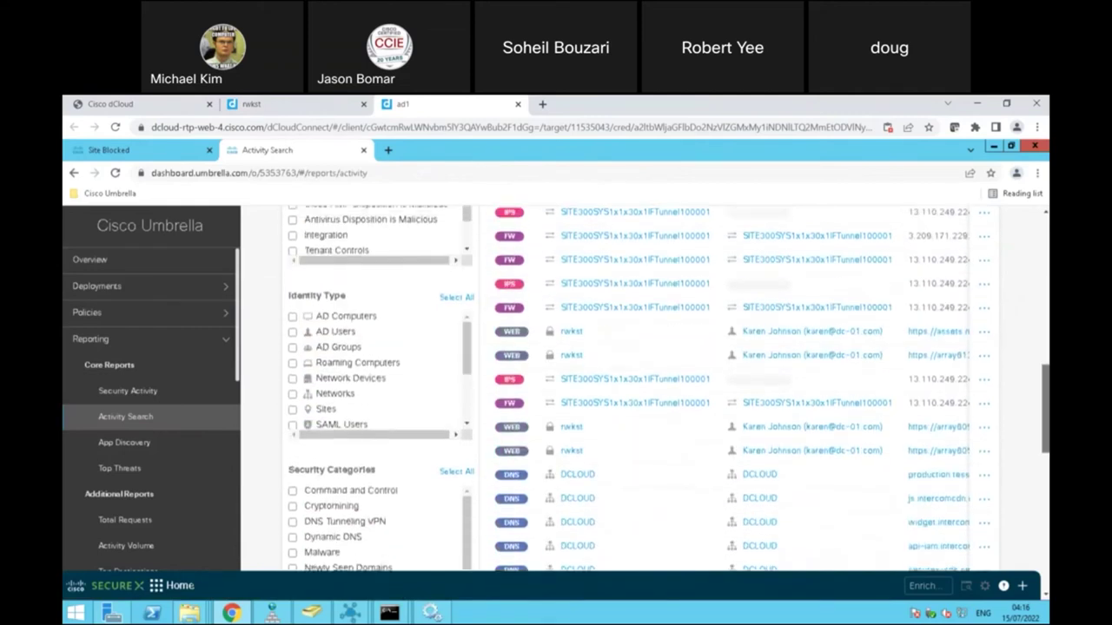
scroll(774, 372, "up", 1)
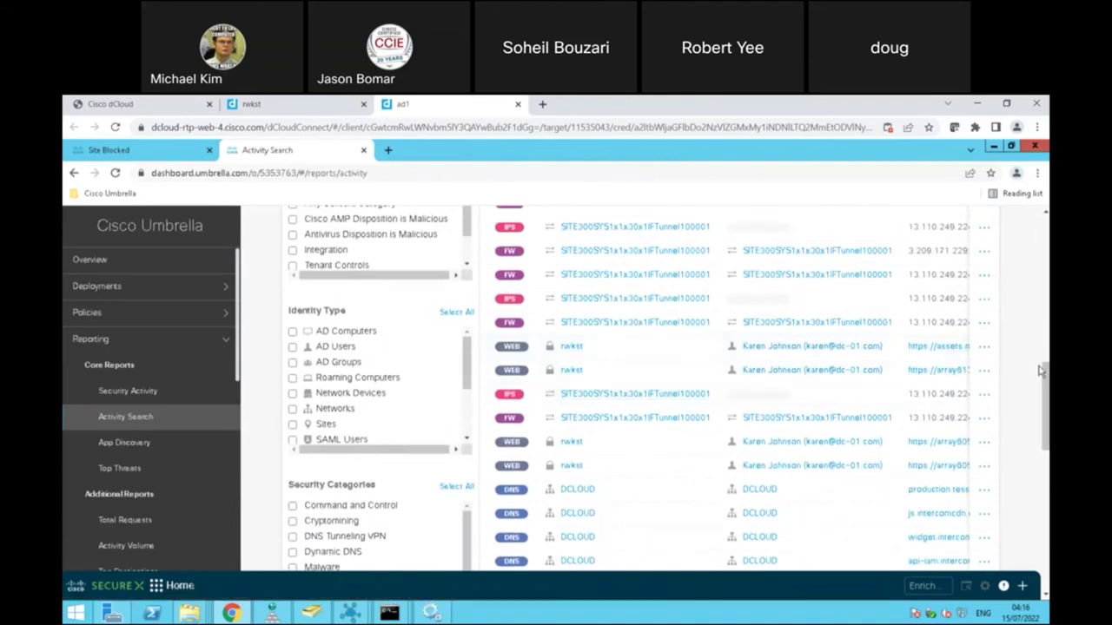
scroll(1046, 388, "up", 6)
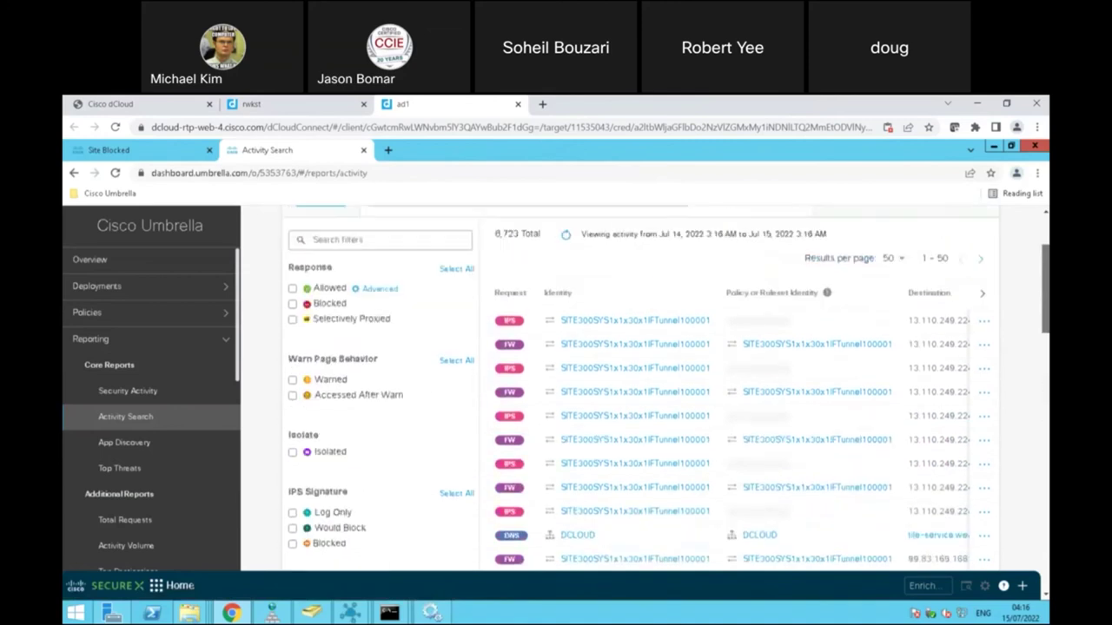
Step: Show the IP, action and category columns, toggle the Blocked response filter, then open Security Activity
left_click(979, 395)
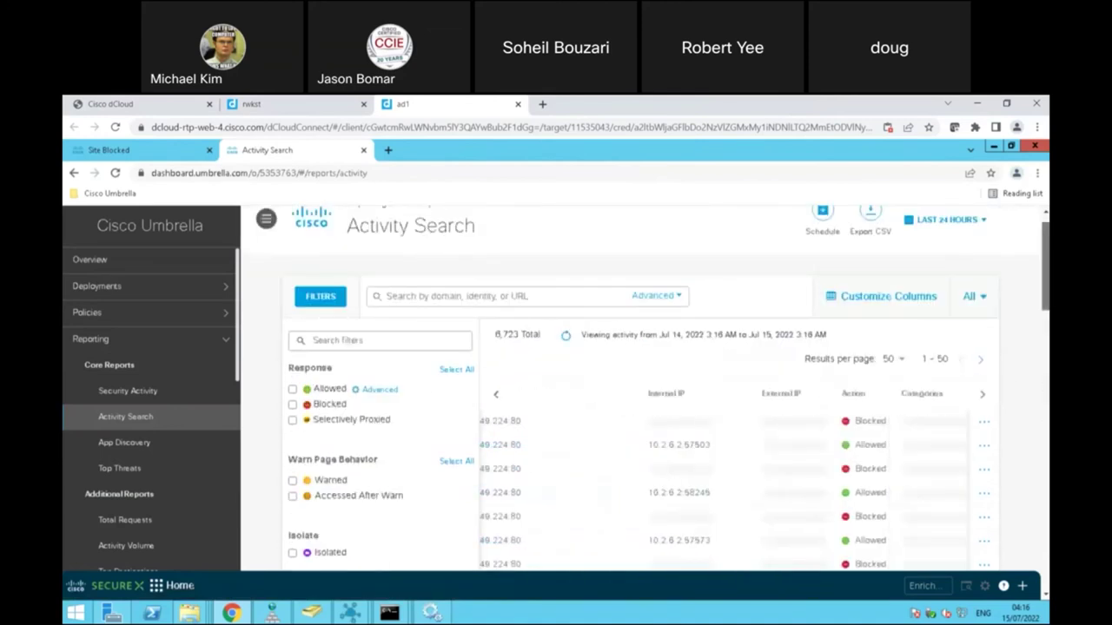
scroll(753, 246, "down", 3)
scroll(753, 246, "up", 1)
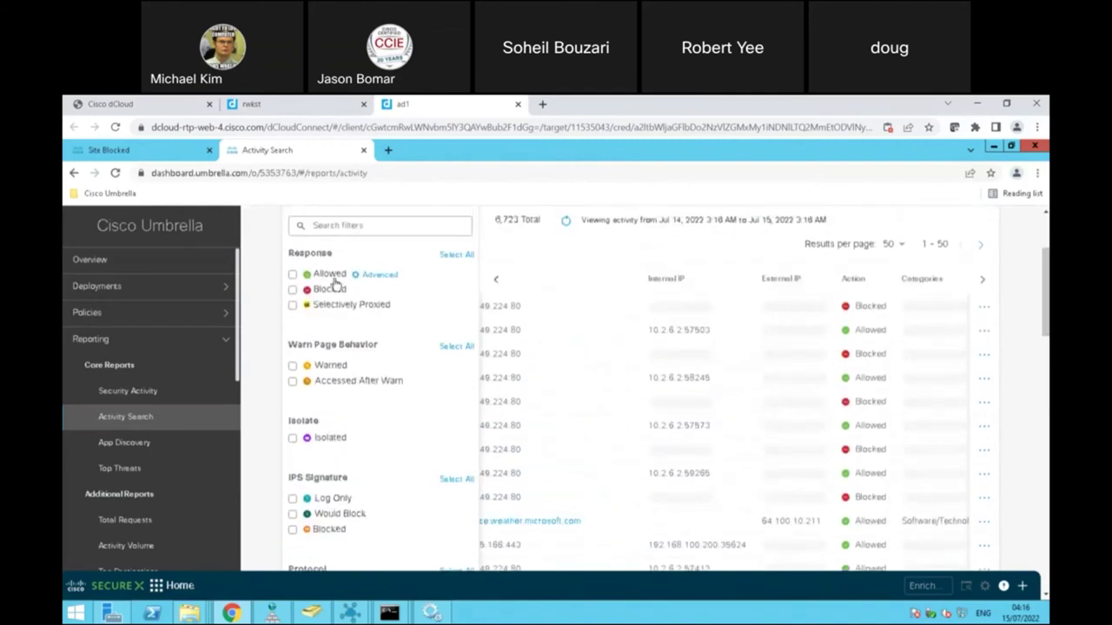
left_click(292, 290)
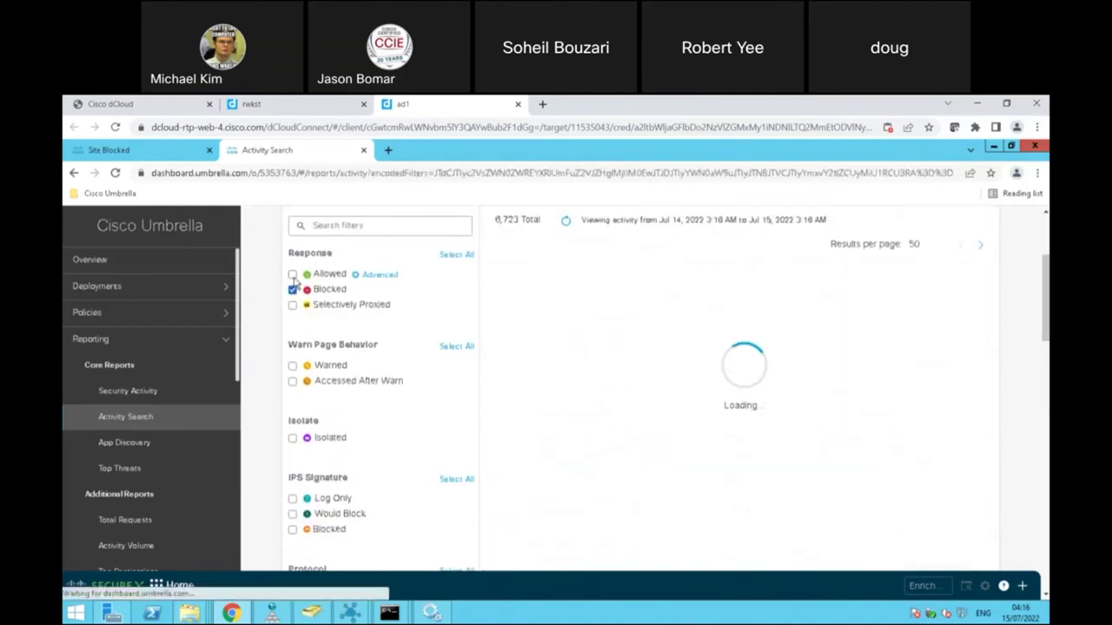
left_click(293, 290)
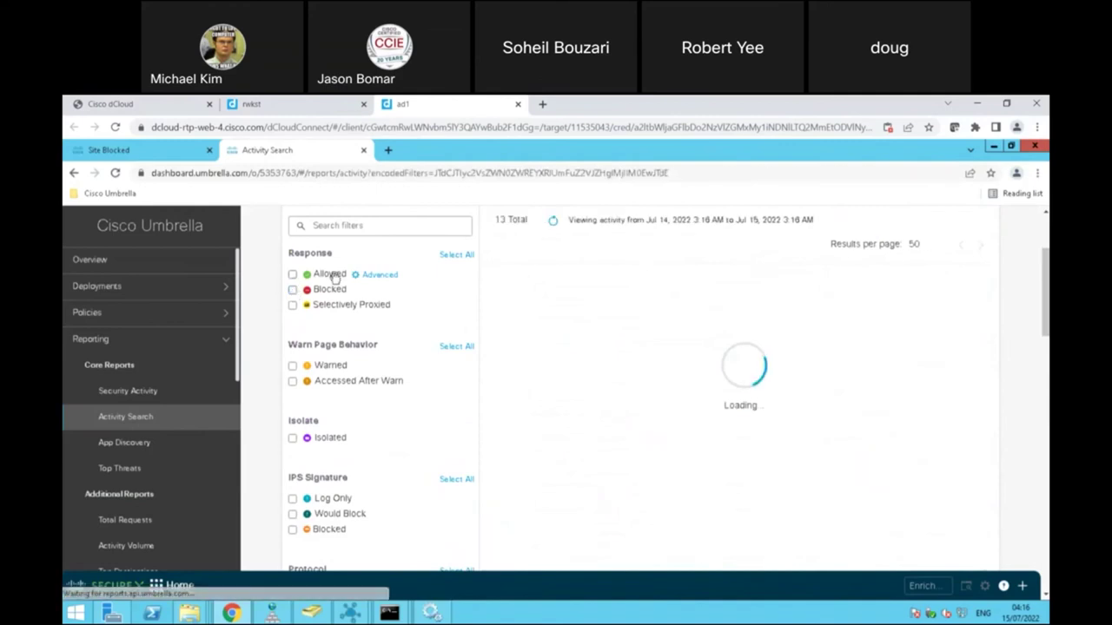
left_click(147, 392)
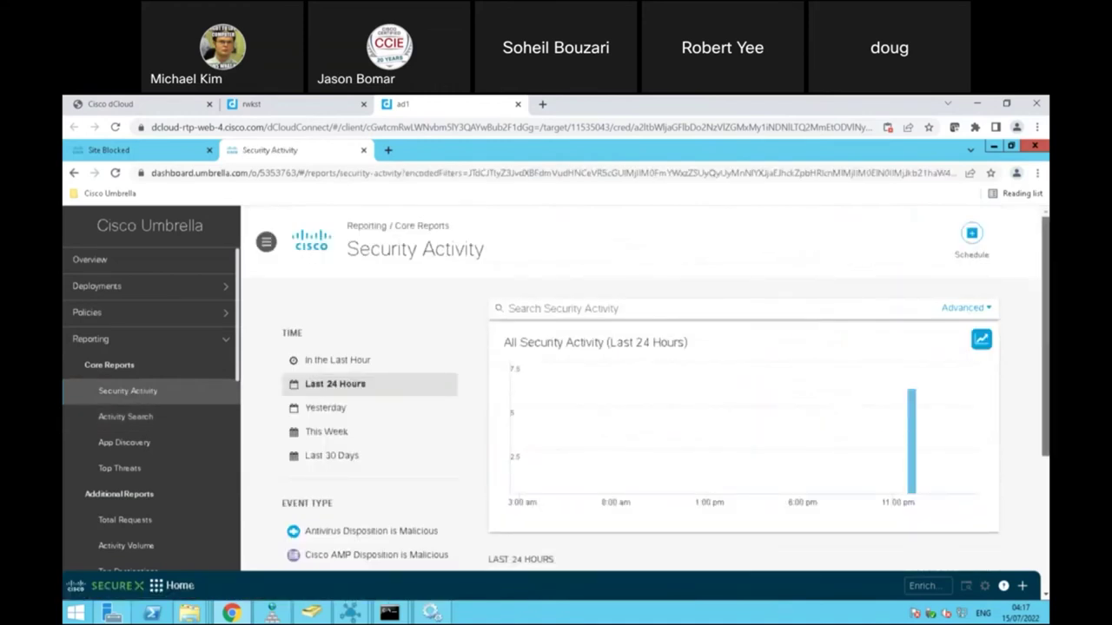
Step: Scroll Security Activity down to its two blocked events, then open the App Discovery report
scroll(1038, 261, "down", 3)
scroll(667, 398, "down", 1)
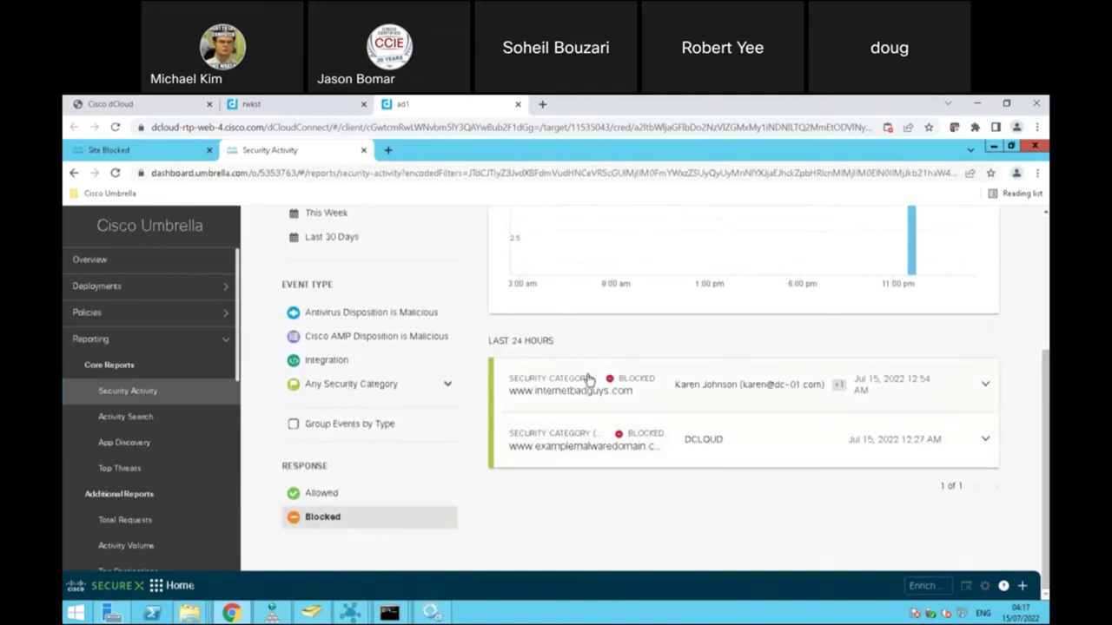
left_click(128, 444)
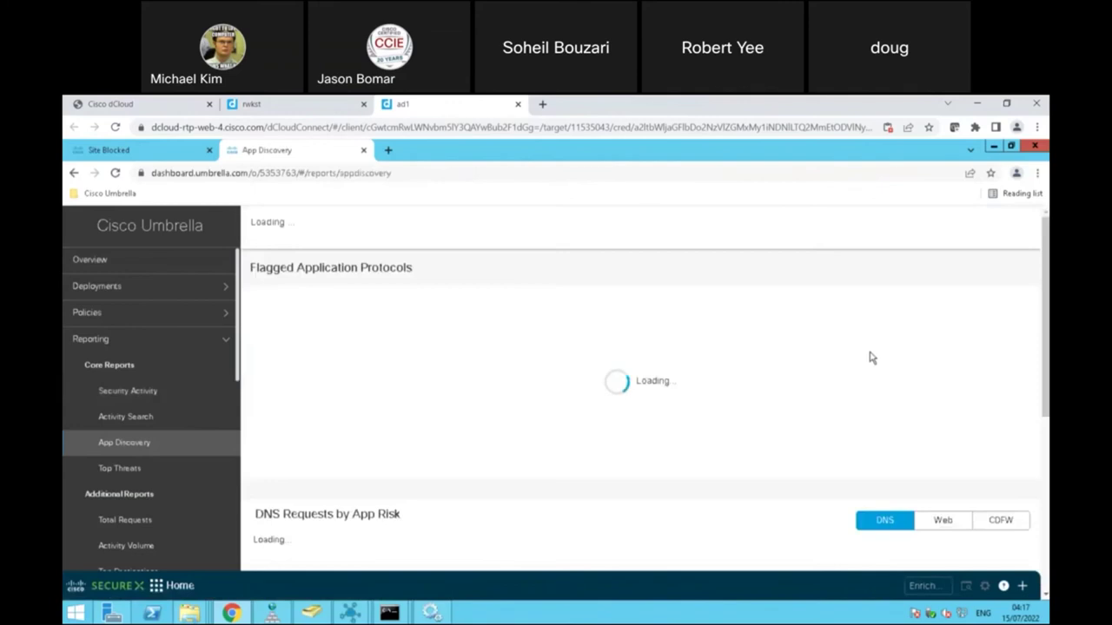
Step: Scroll App Discovery to the Apps by Category and Risk chart (Ad Publishing, 30 apps), then expand Deployments
scroll(647, 388, "down", 1)
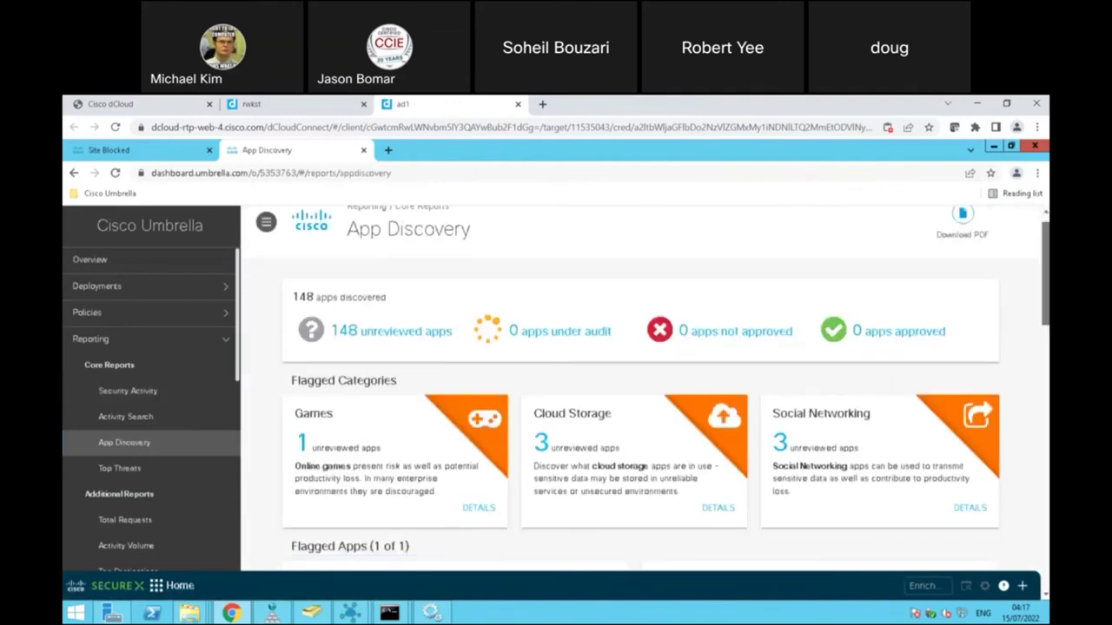
scroll(647, 387, "down", 5)
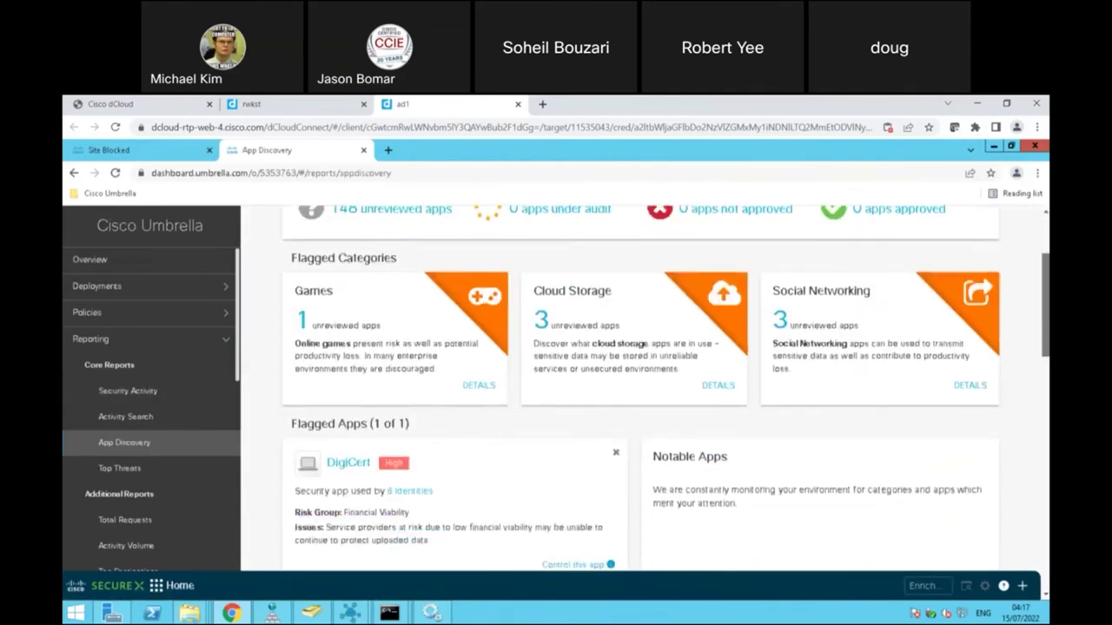
scroll(666, 387, "down", 1)
scroll(641, 388, "up", 7)
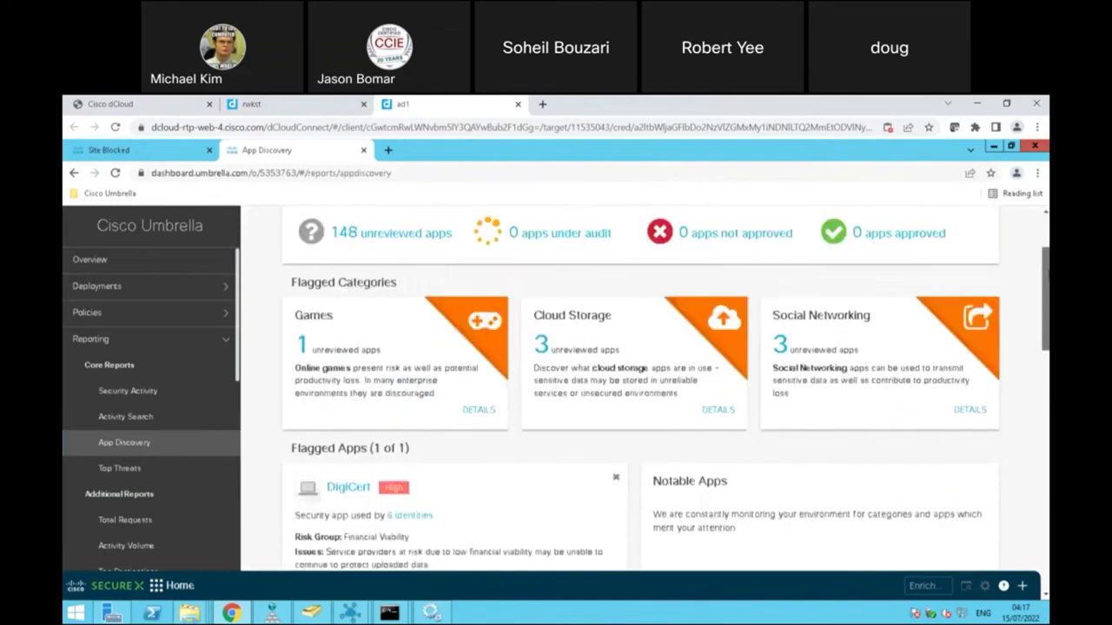
scroll(647, 391, "down", 1)
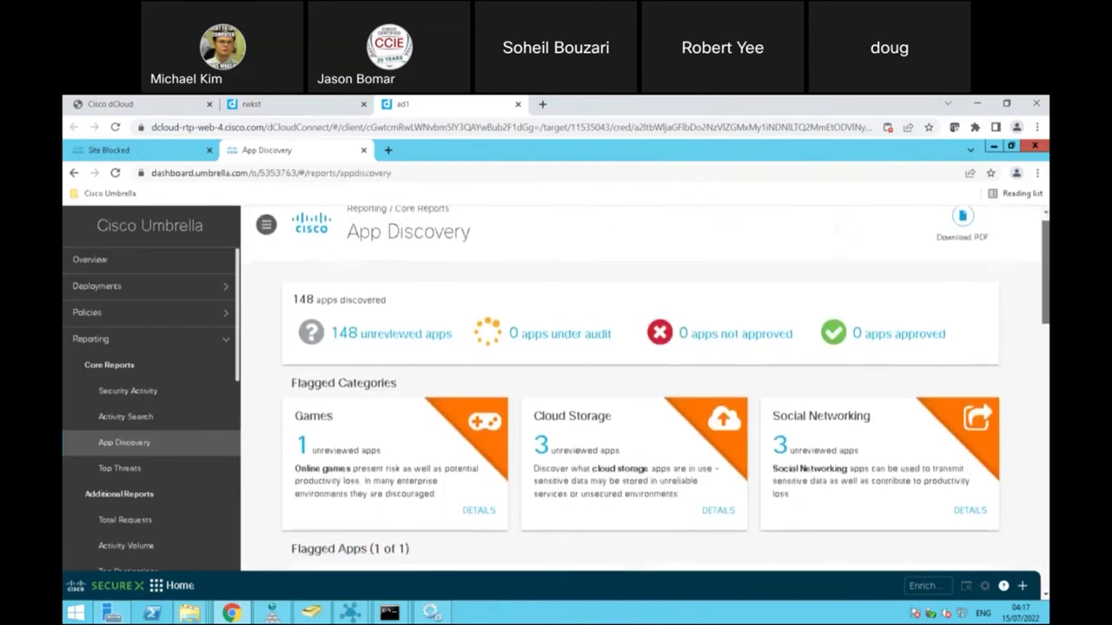
scroll(645, 388, "down", 3)
scroll(640, 387, "down", 13)
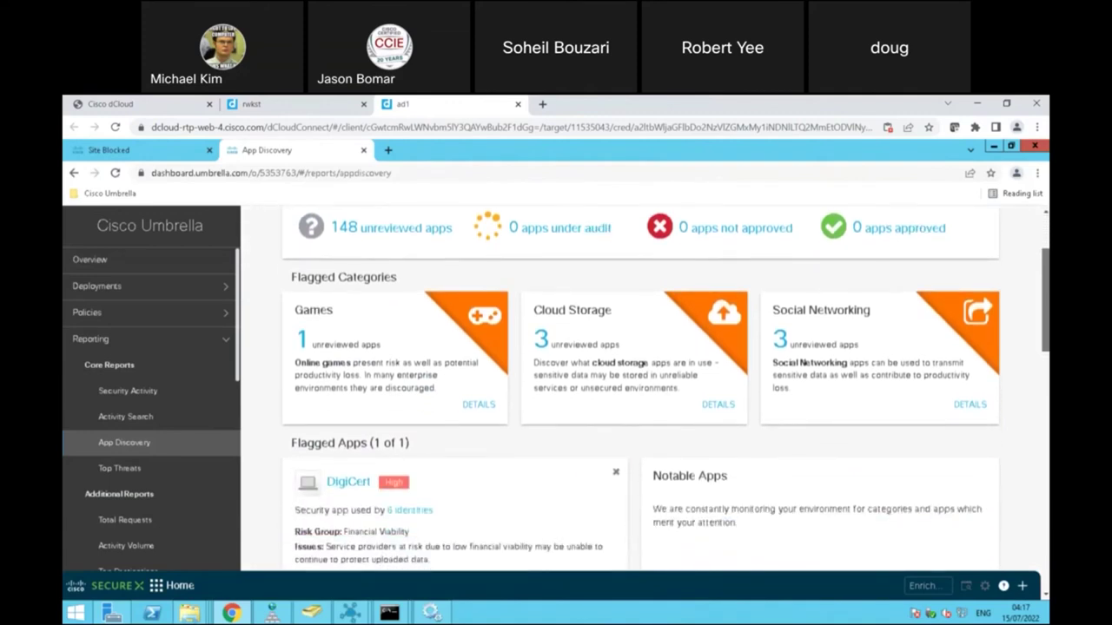
scroll(640, 387, "down", 12)
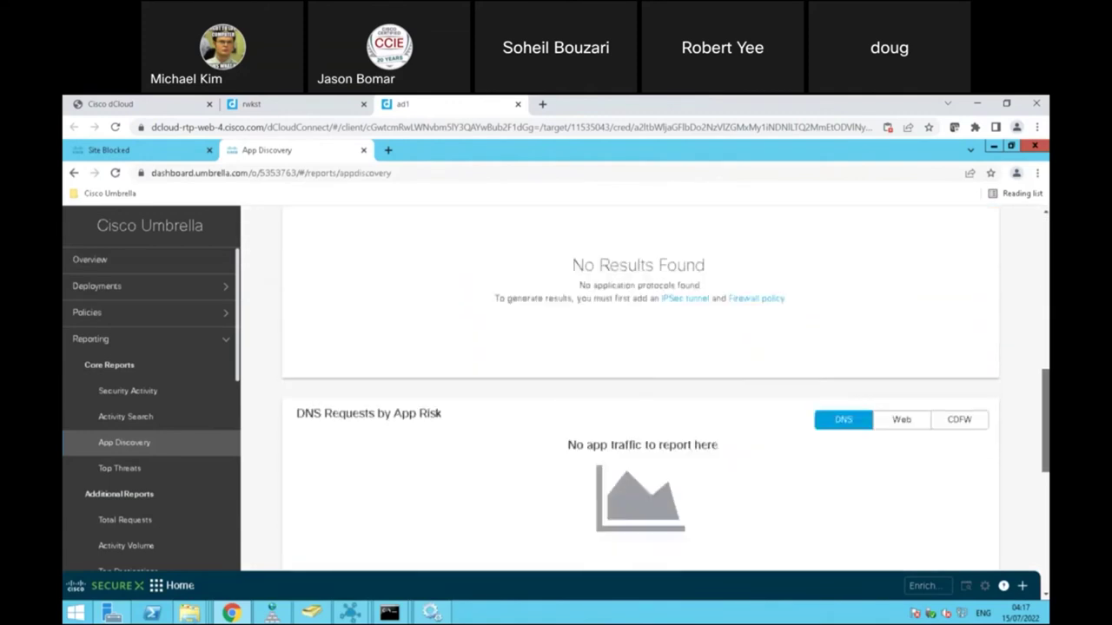
scroll(667, 403, "down", 1)
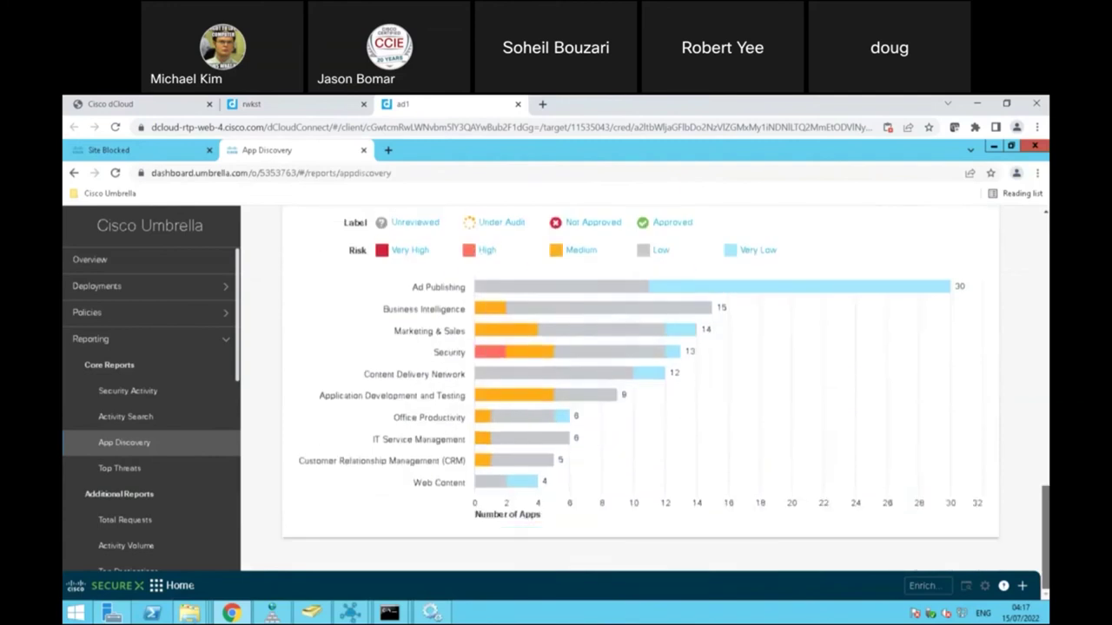
scroll(640, 388, "up", 2)
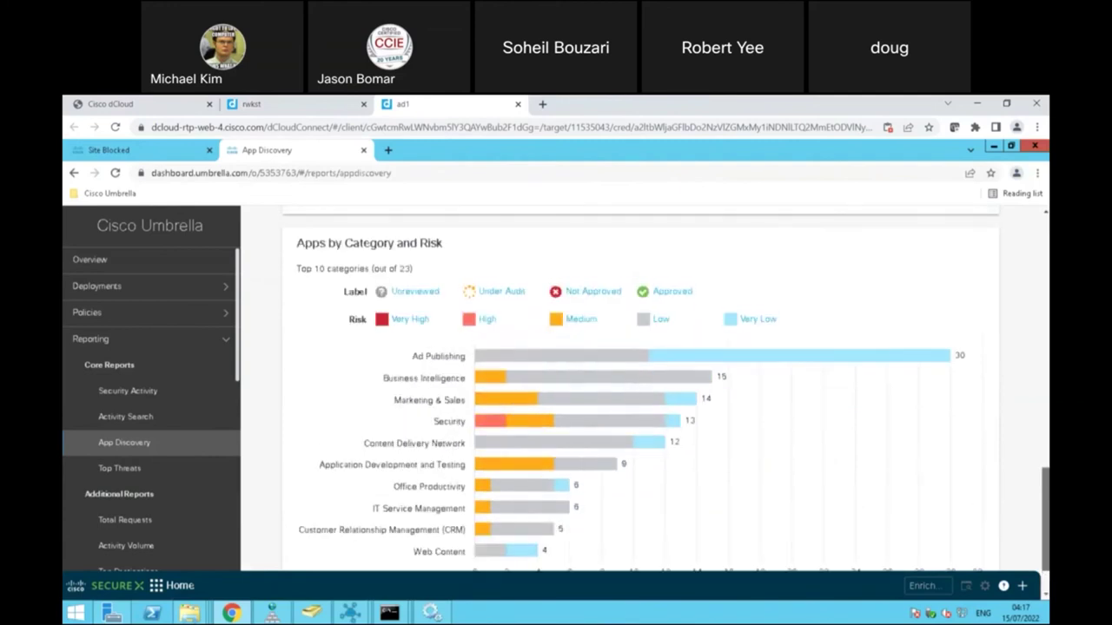
scroll(640, 387, "down", 2)
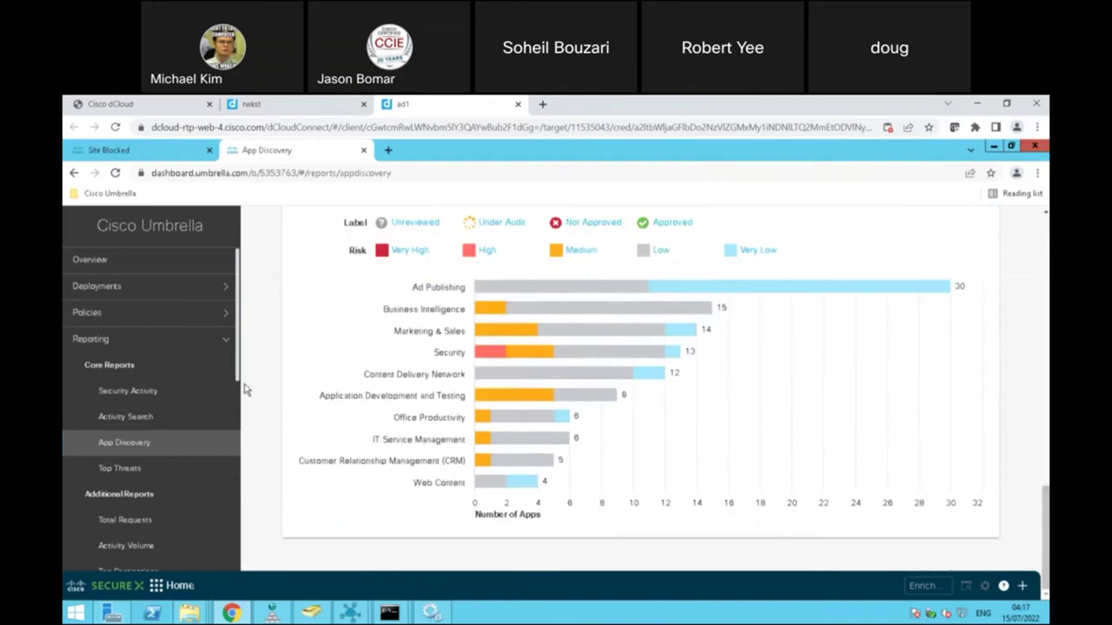
scroll(243, 384, "down", 5)
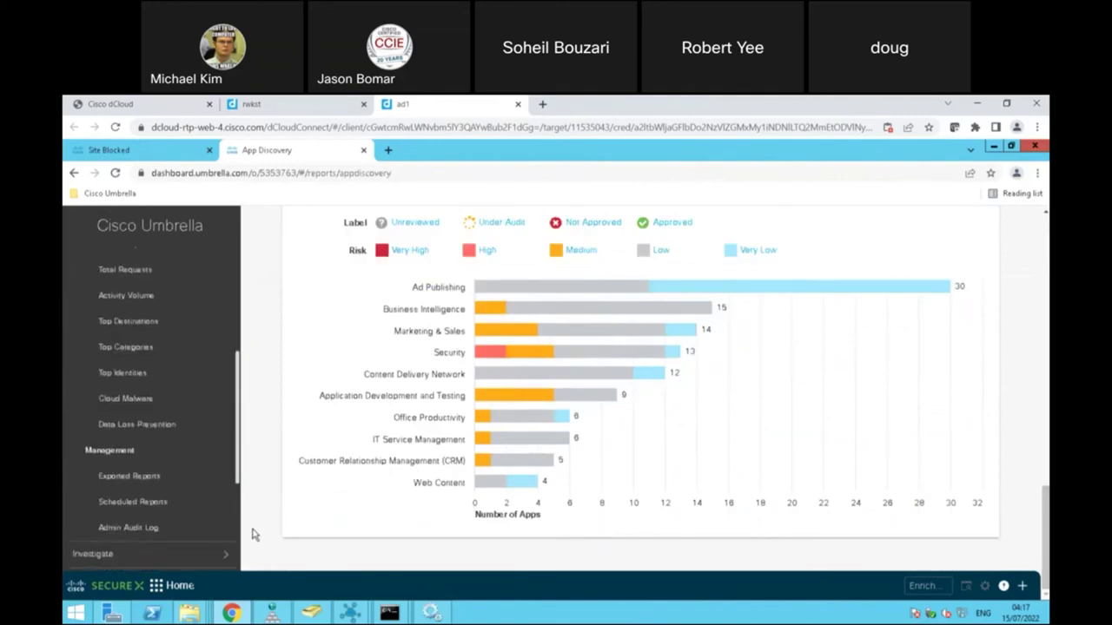
scroll(248, 391, "up", 5)
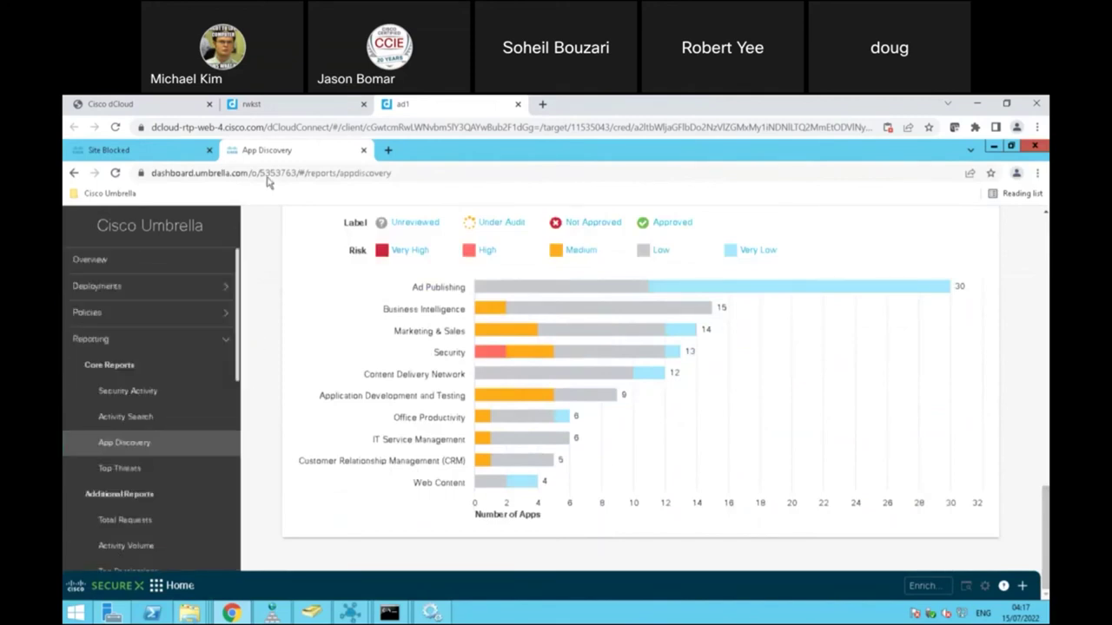
left_click(226, 292)
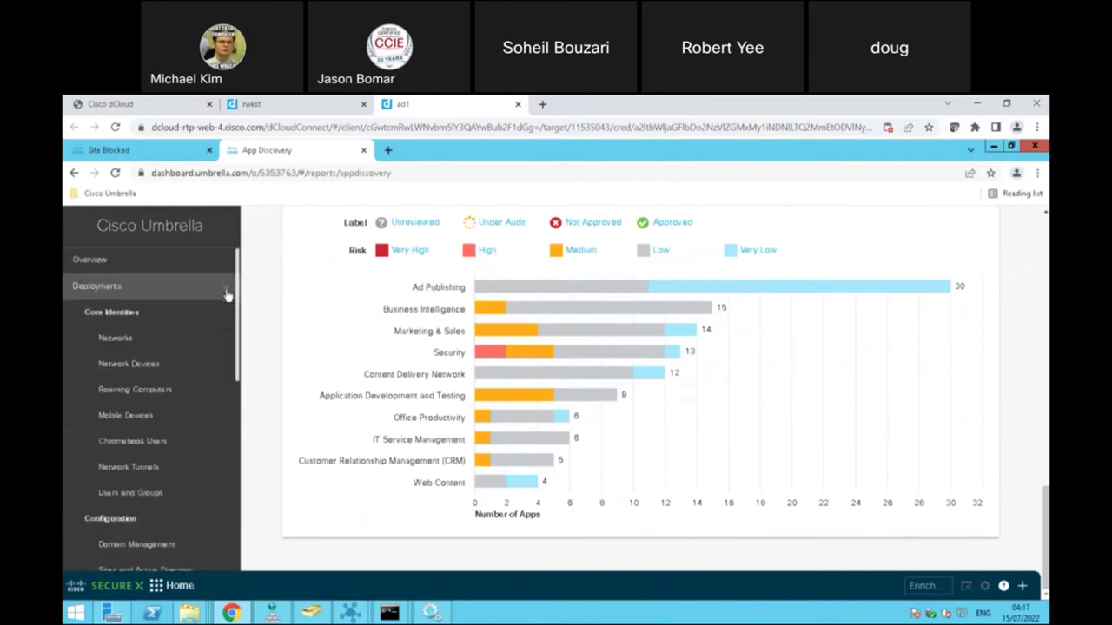
left_click(136, 261)
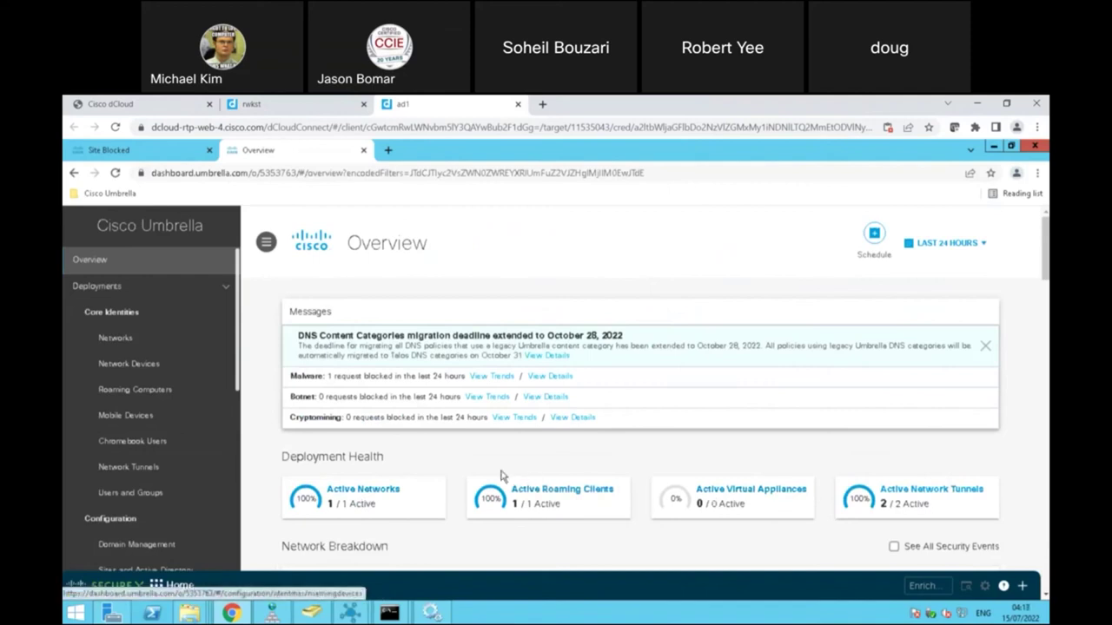
left_click(352, 491)
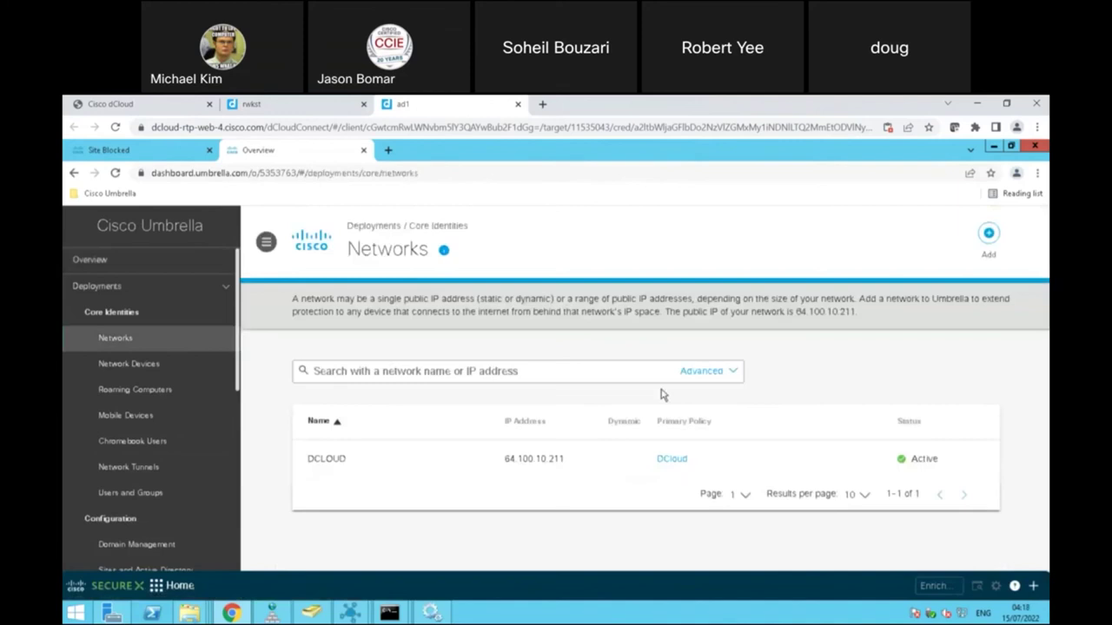
mouse_move(466, 471)
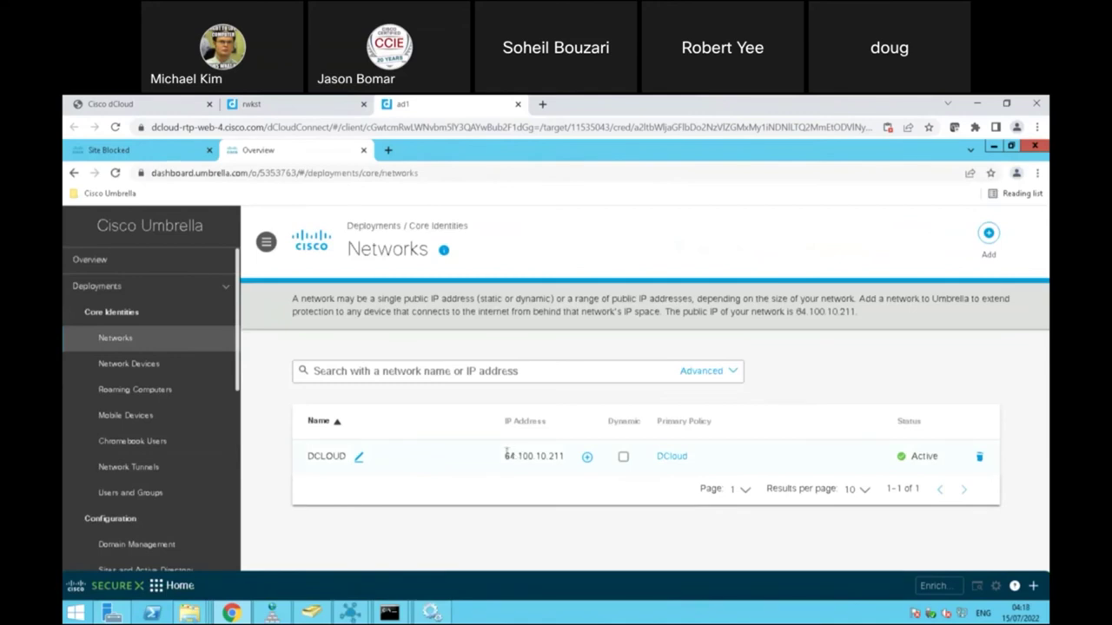
left_click_drag(506, 452, 572, 463)
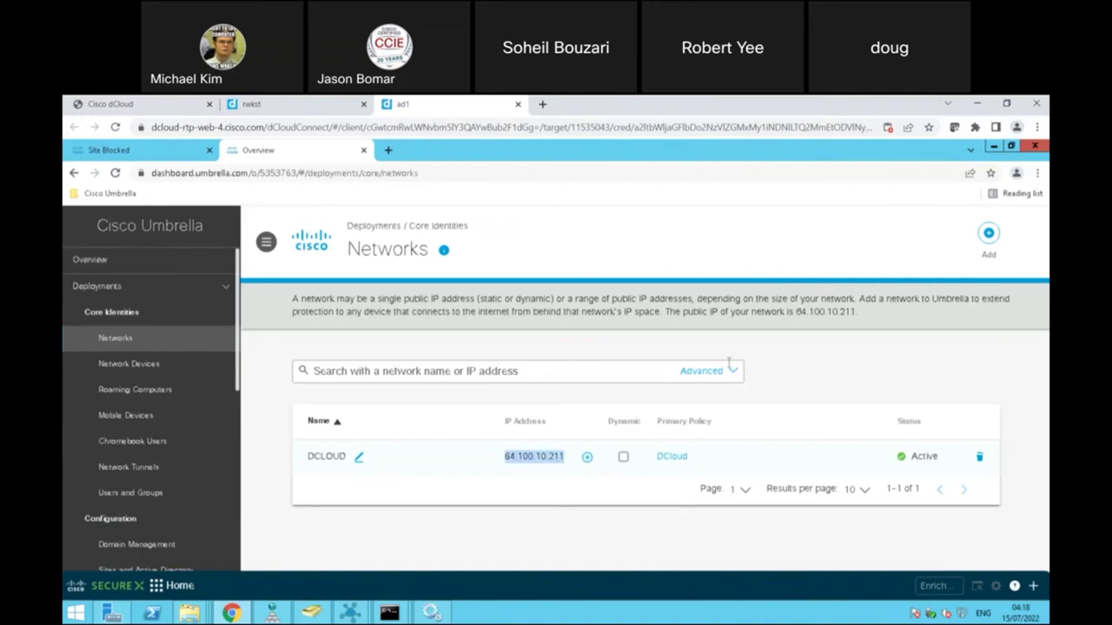
Step: Cancel the Add a new network dialog unsaved and open Roaming Computers, showing rwkst offline
left_click(986, 243)
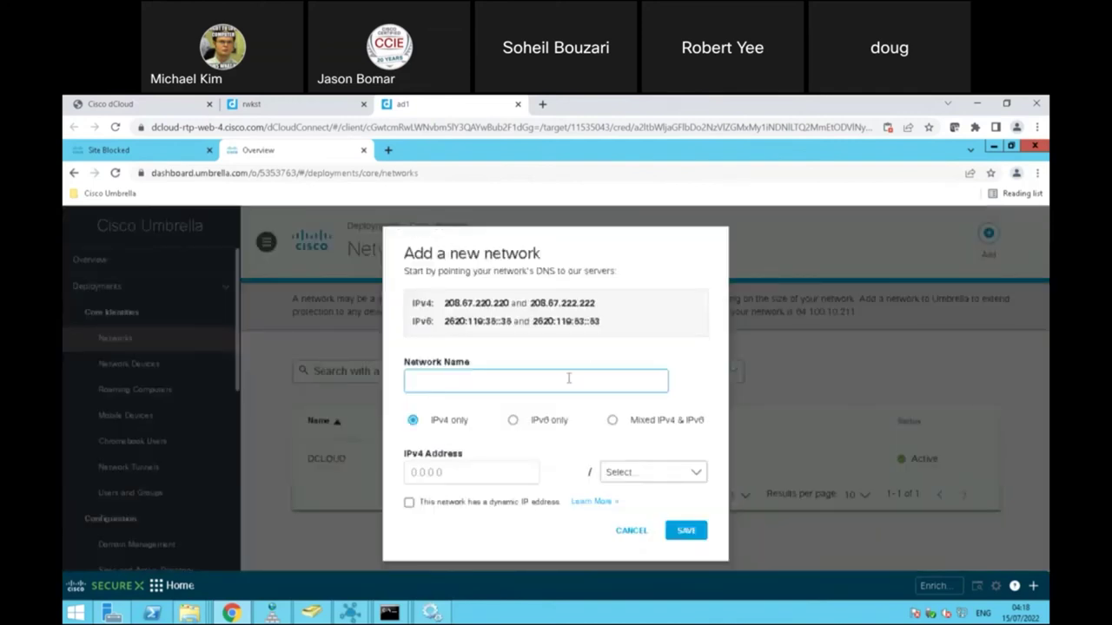
left_click(631, 531)
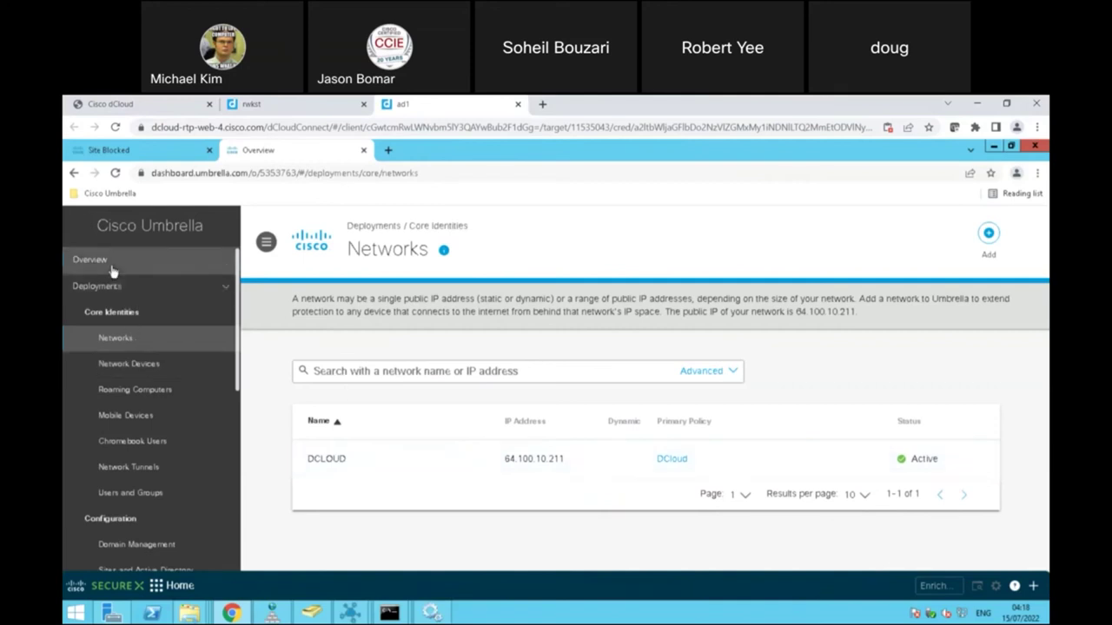
left_click(127, 396)
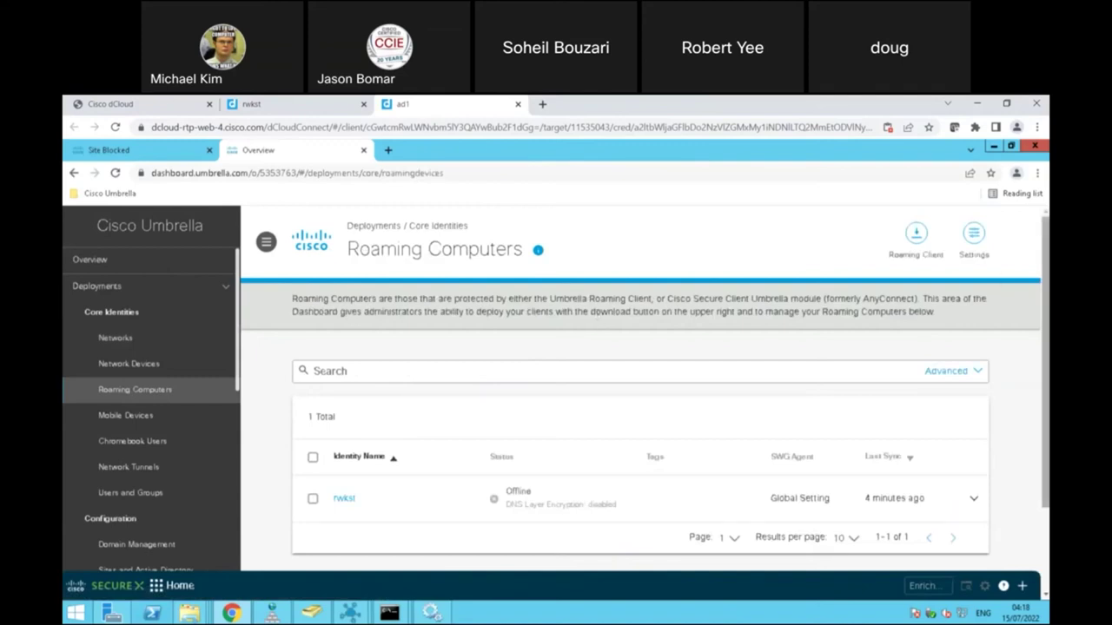
Step: Review the Roaming Client download options dialog, close it, and open the Network Tunnels page
scroll(643, 391, "down", 2)
scroll(643, 391, "up", 1)
scroll(470, 205, "up", 1)
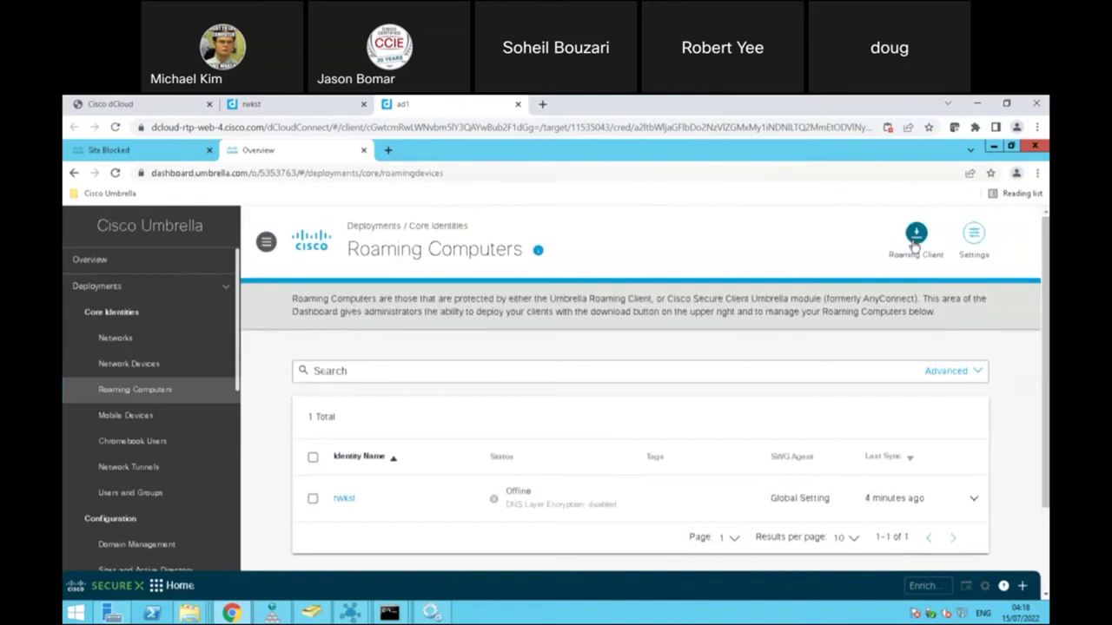
left_click(914, 243)
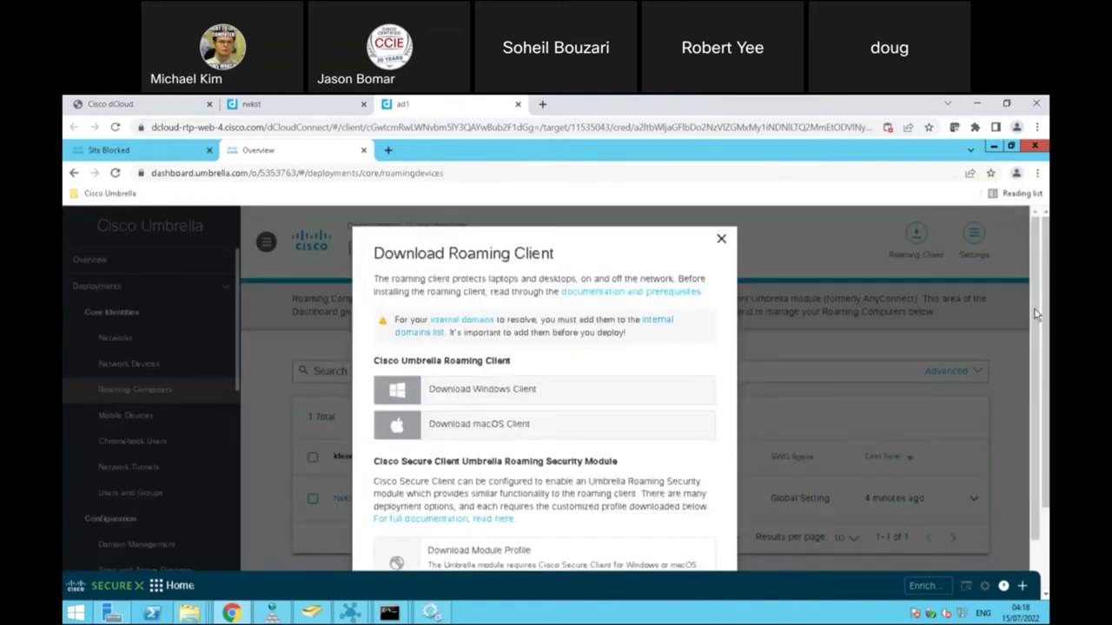
key("ctrl+a")
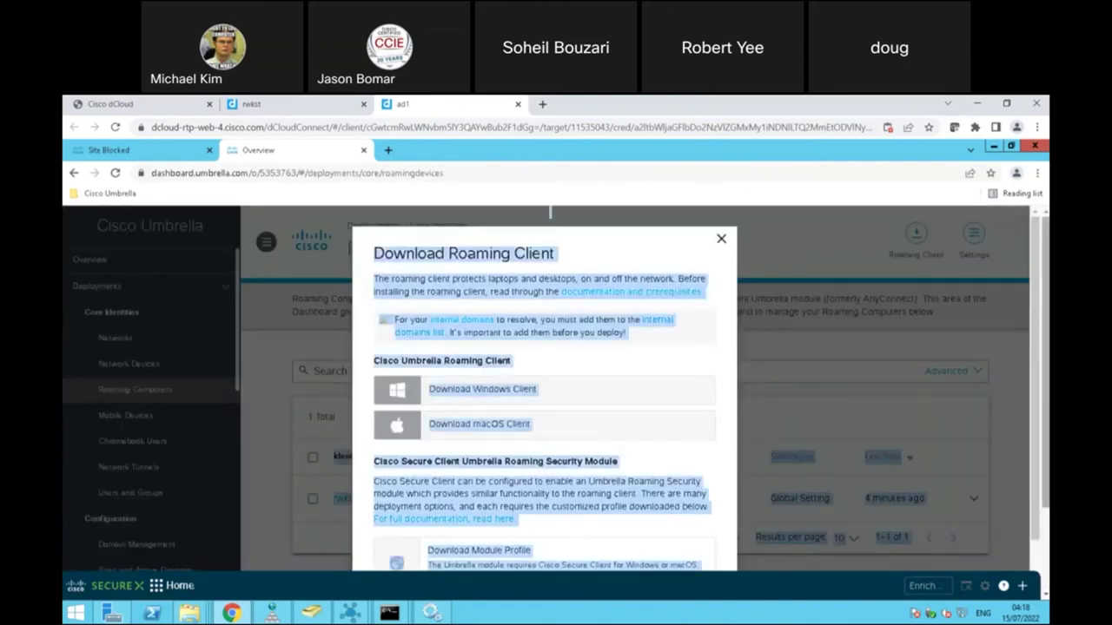
scroll(690, 501, "down", 2)
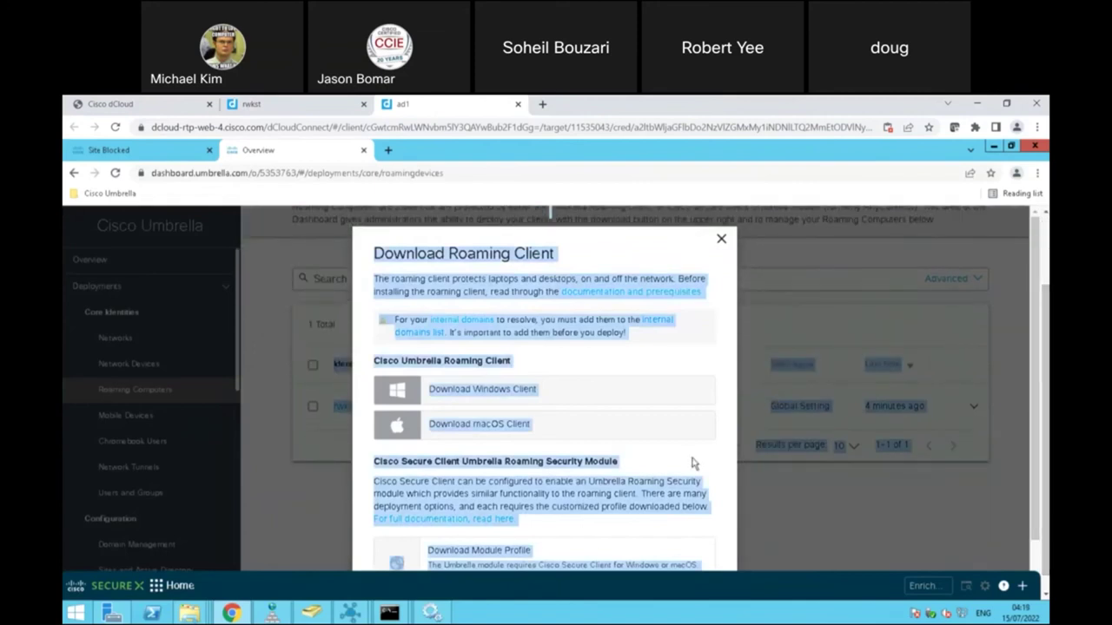
left_click(606, 439)
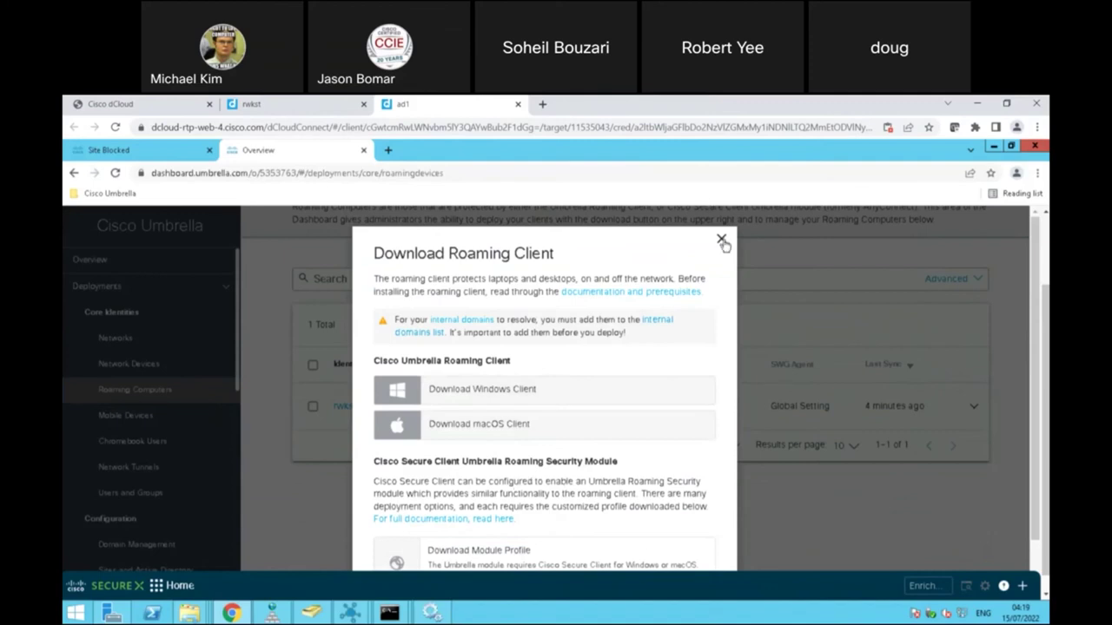
left_click(721, 239)
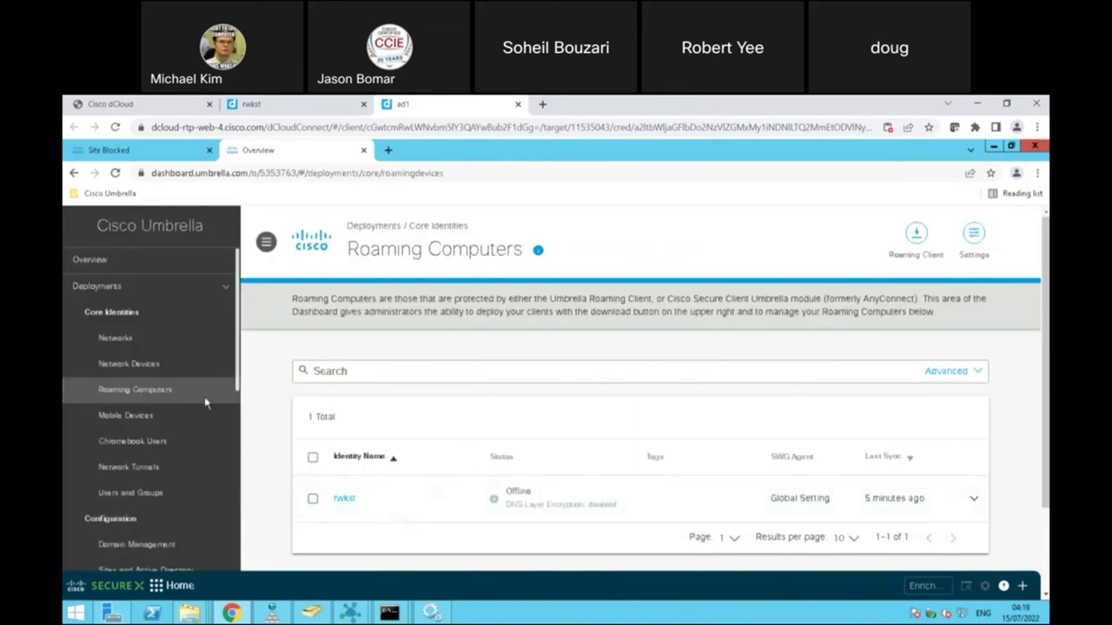
left_click(147, 469)
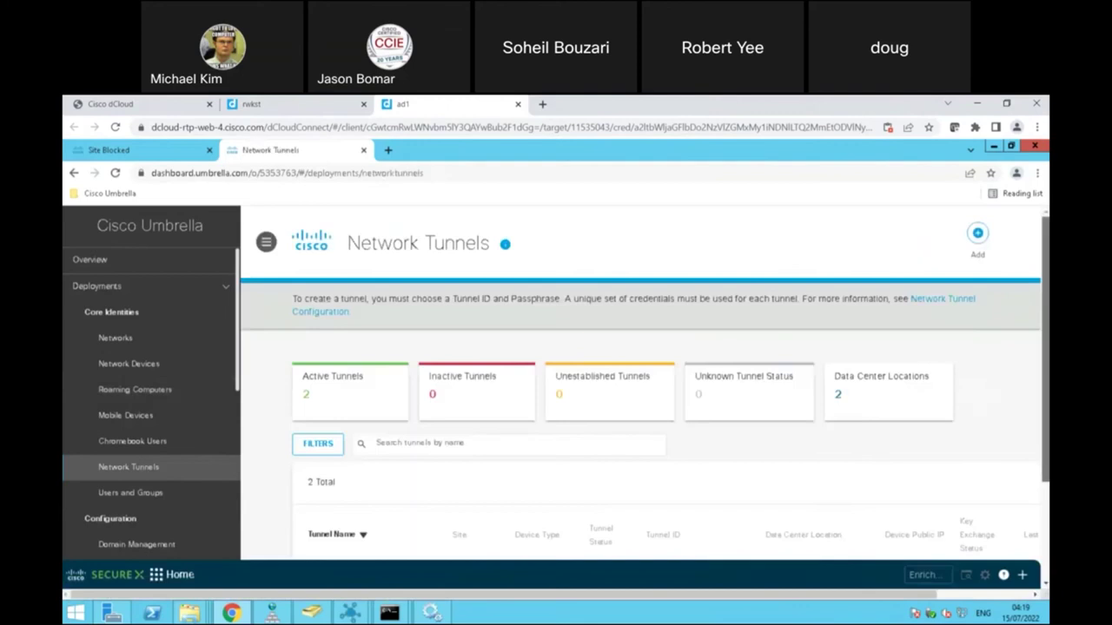
Step: Scroll down to the table of 2 active tunnels, then open Domain Management under Configuration
scroll(646, 383, "down", 3)
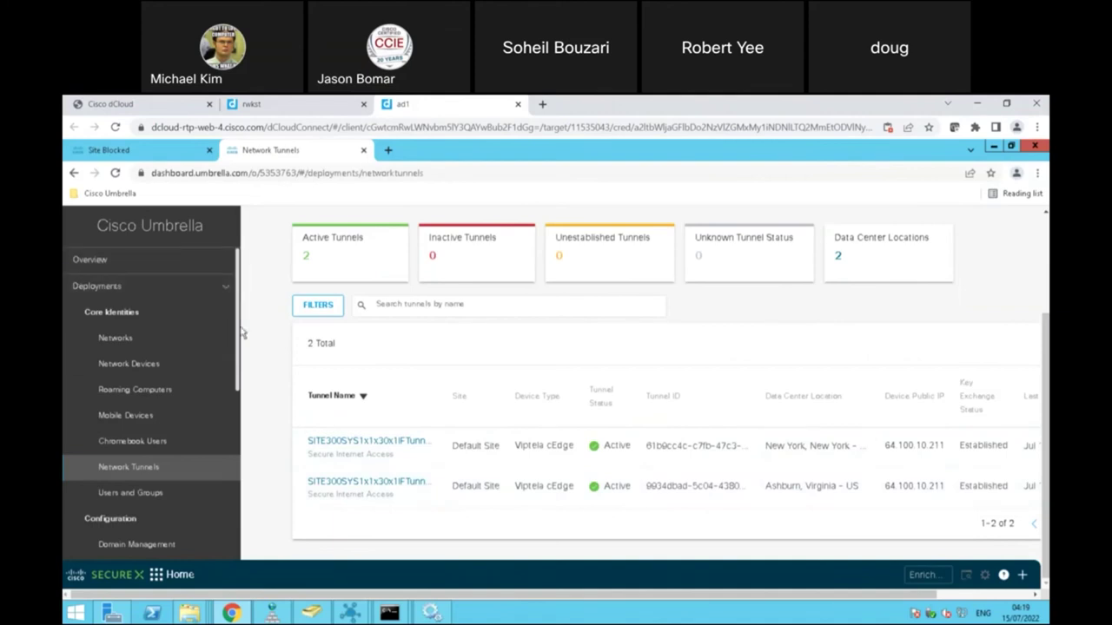
scroll(240, 330, "down", 3)
scroll(242, 367, "down", 2)
scroll(243, 374, "down", 2)
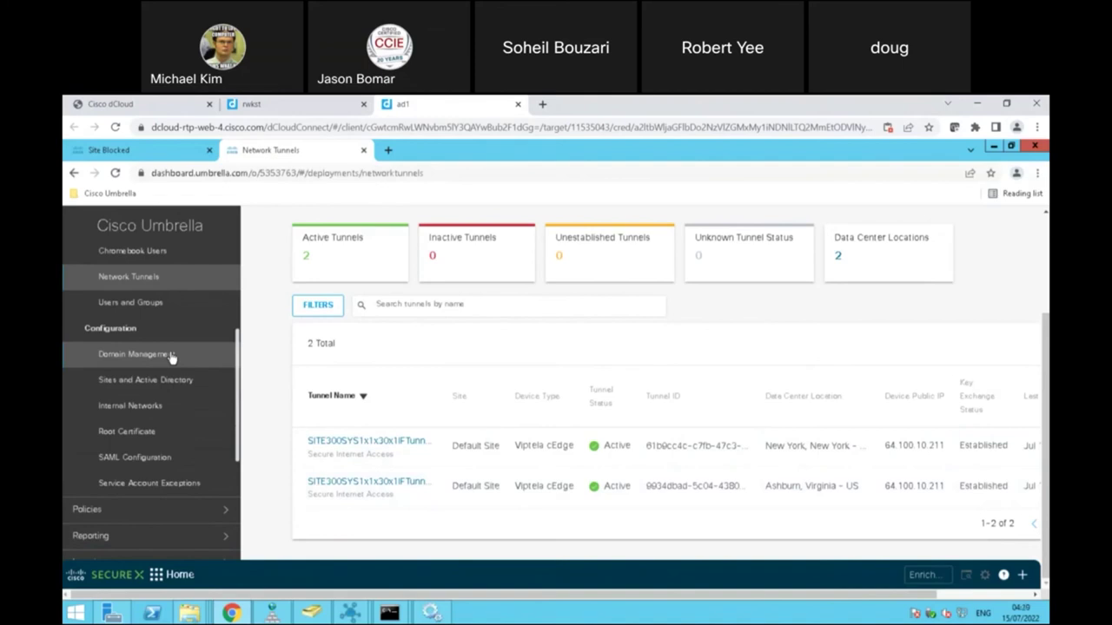
left_click(171, 355)
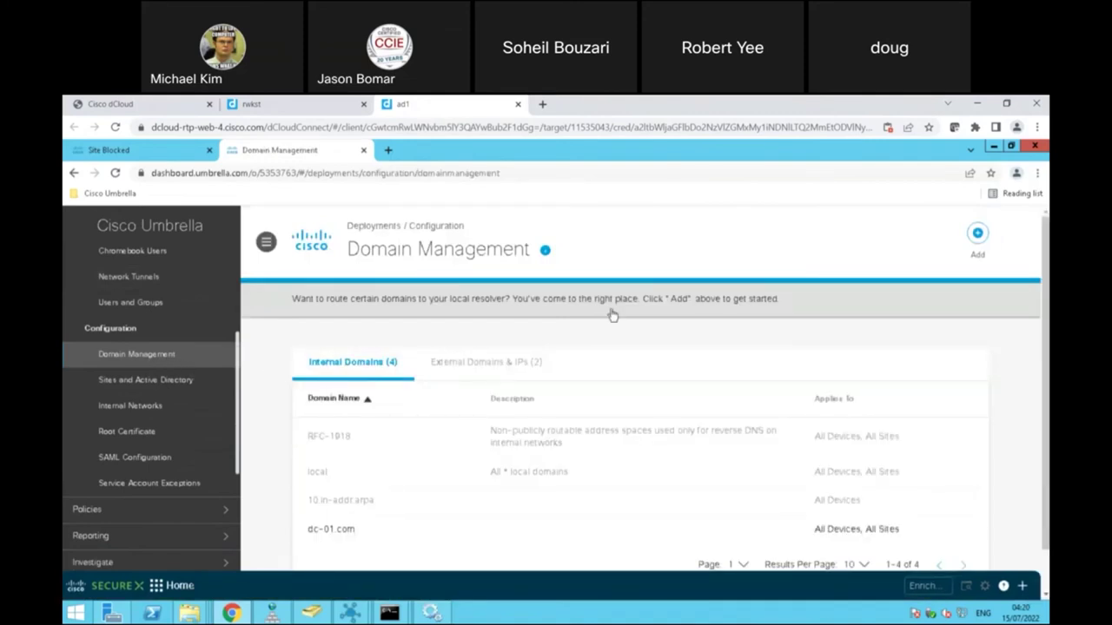
Step: Scroll the four internal domains, highlighting dc-01.com, then open Sites and Active Directory
scroll(486, 491, "down", 1)
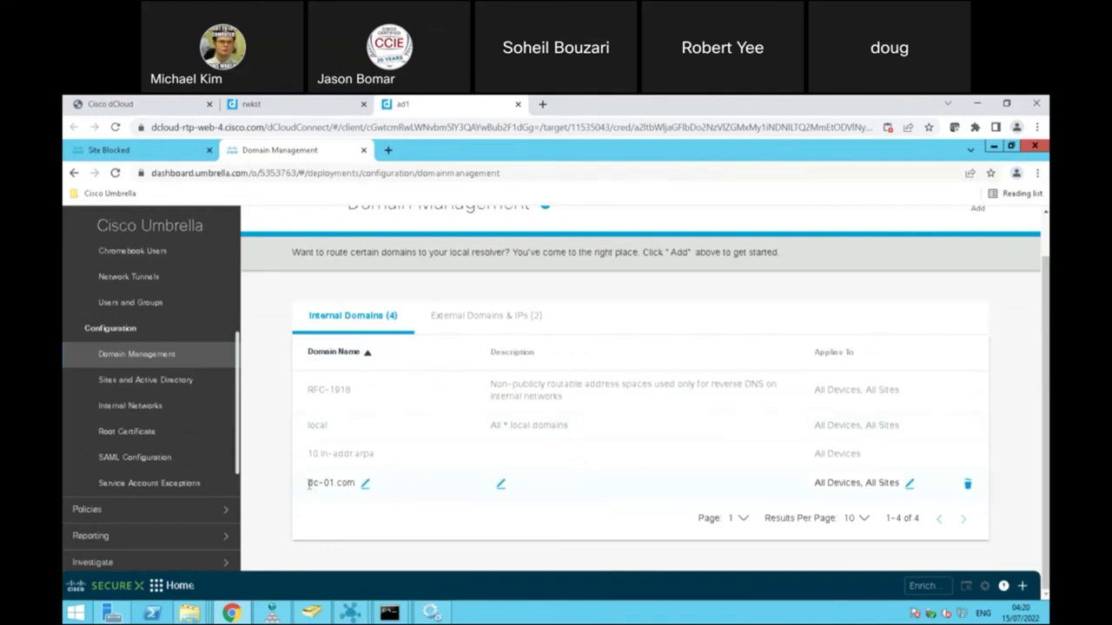
left_click_drag(309, 485, 356, 484)
left_click(270, 447)
left_click(166, 383)
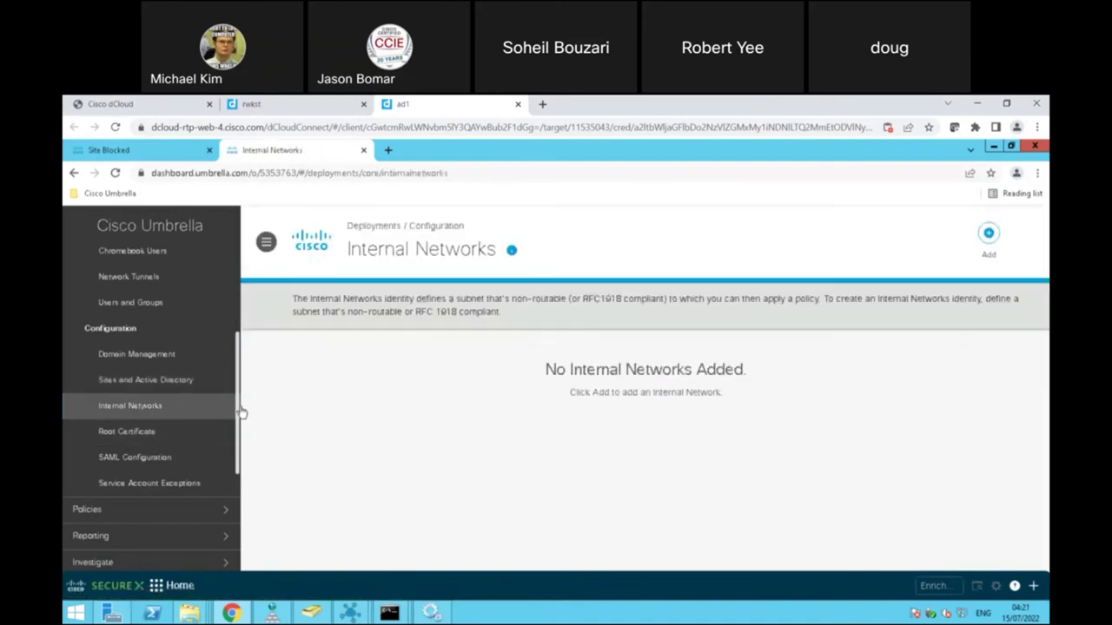
Step: Scroll the sidebar menu beside the empty Internal Networks list
scroll(239, 418, "down", 2)
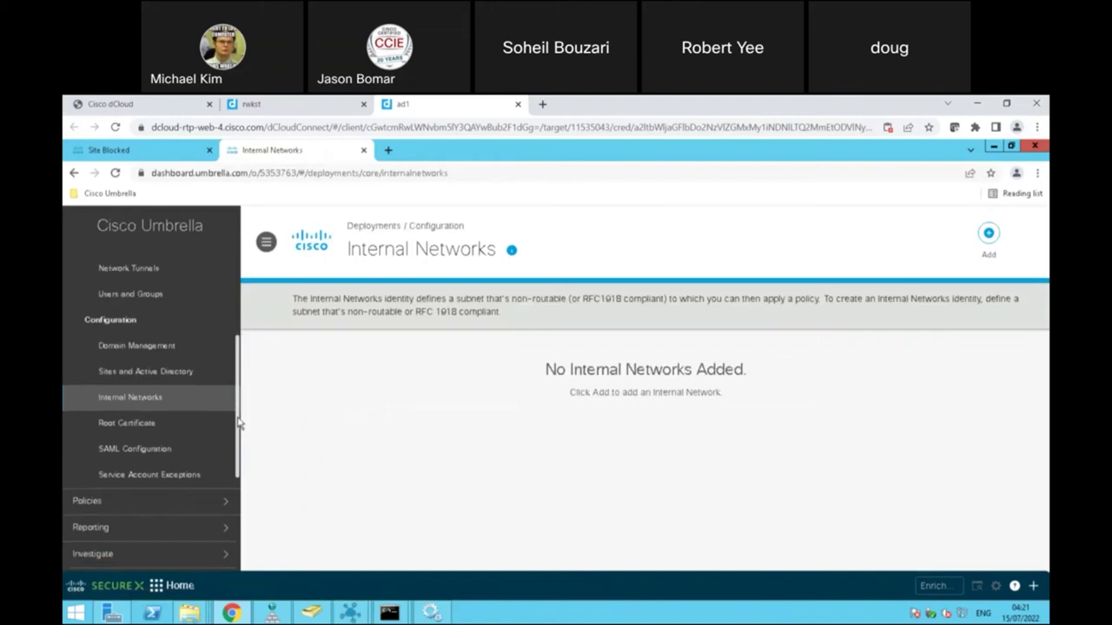
scroll(242, 450, "down", 1)
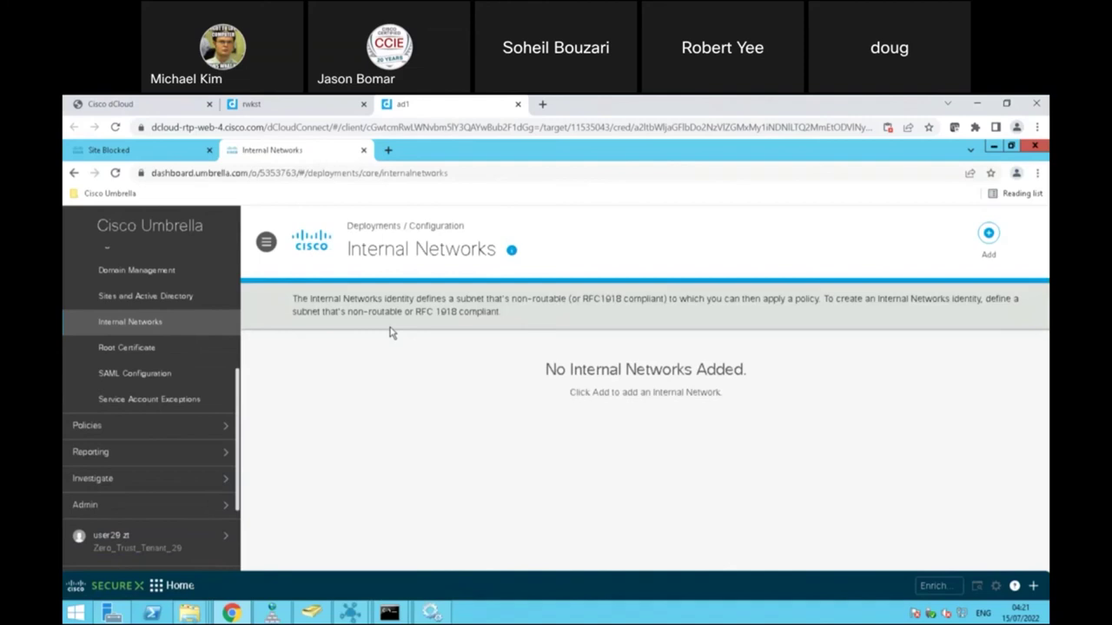
Step: Expand Policies in the sidebar to bring DNS Policies and the policy components into view
left_click(209, 425)
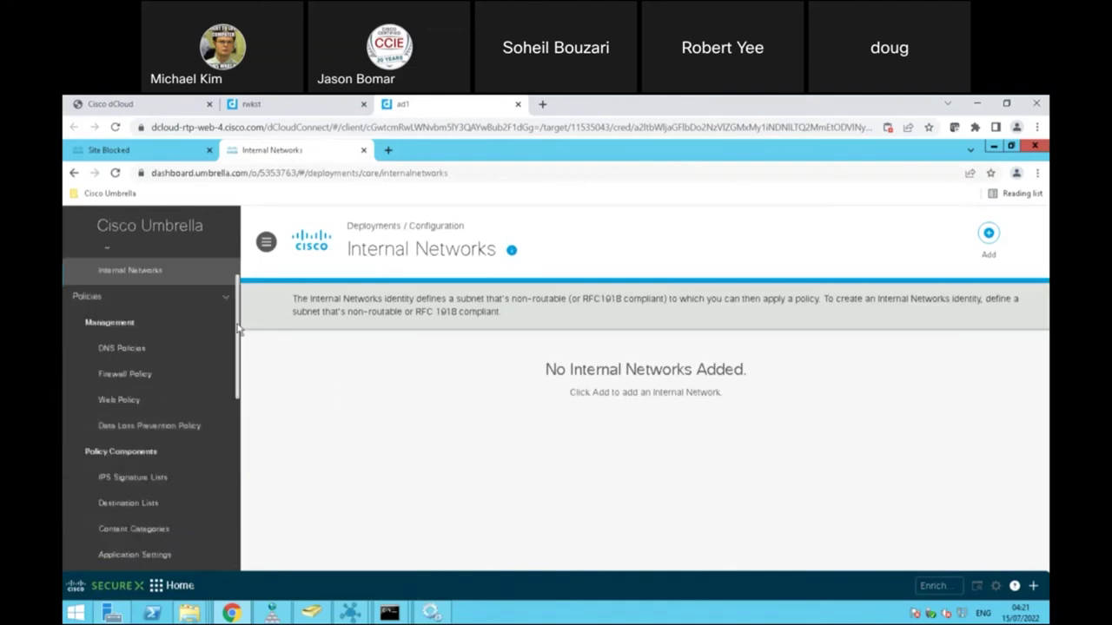
mouse_move(238, 328)
left_mouse_down()
mouse_move(238, 417)
mouse_move(233, 329)
left_mouse_up()
scroll(233, 329, "up", 1)
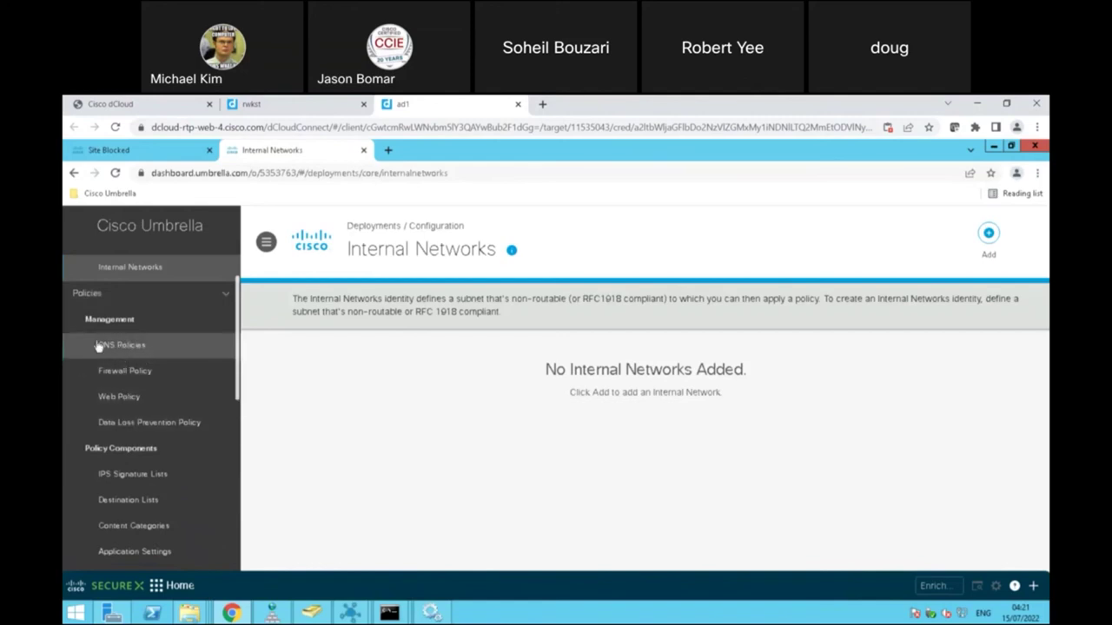
Step: Open the DNS Policies list and expand the DCloud policy's details
left_click(137, 350)
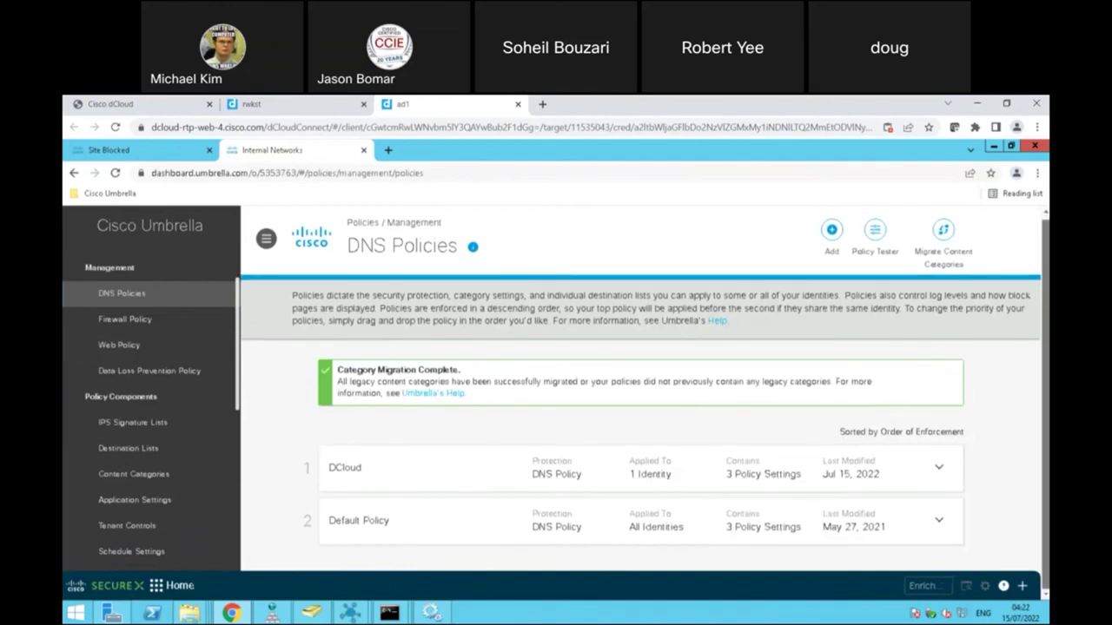
left_click(940, 469)
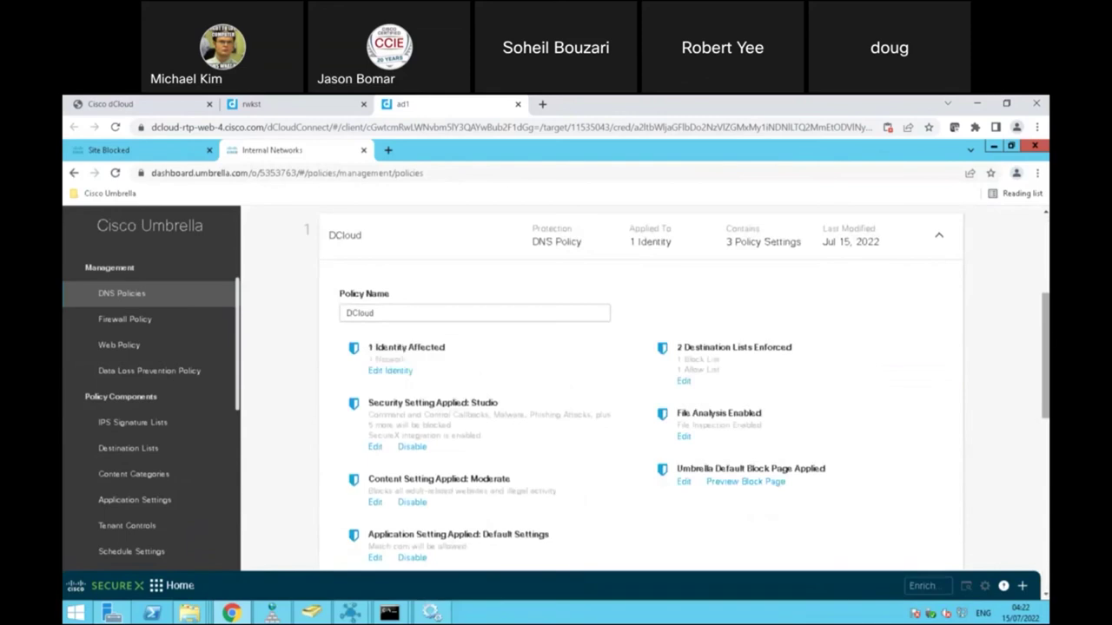
mouse_move(1047, 339)
left_mouse_down()
mouse_move(1047, 357)
mouse_move(1047, 330)
left_mouse_up()
scroll(839, 228, "up", 5)
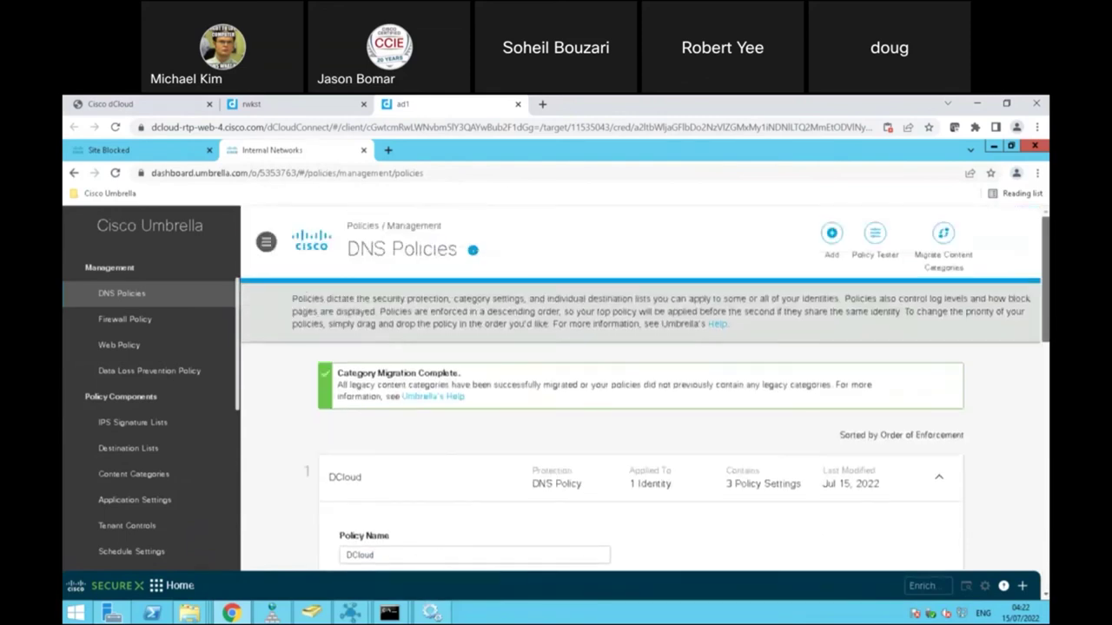
Step: Preview the new DNS policy wizard, then open DCloud's identity editor showing DCLOUD selected
left_click(831, 234)
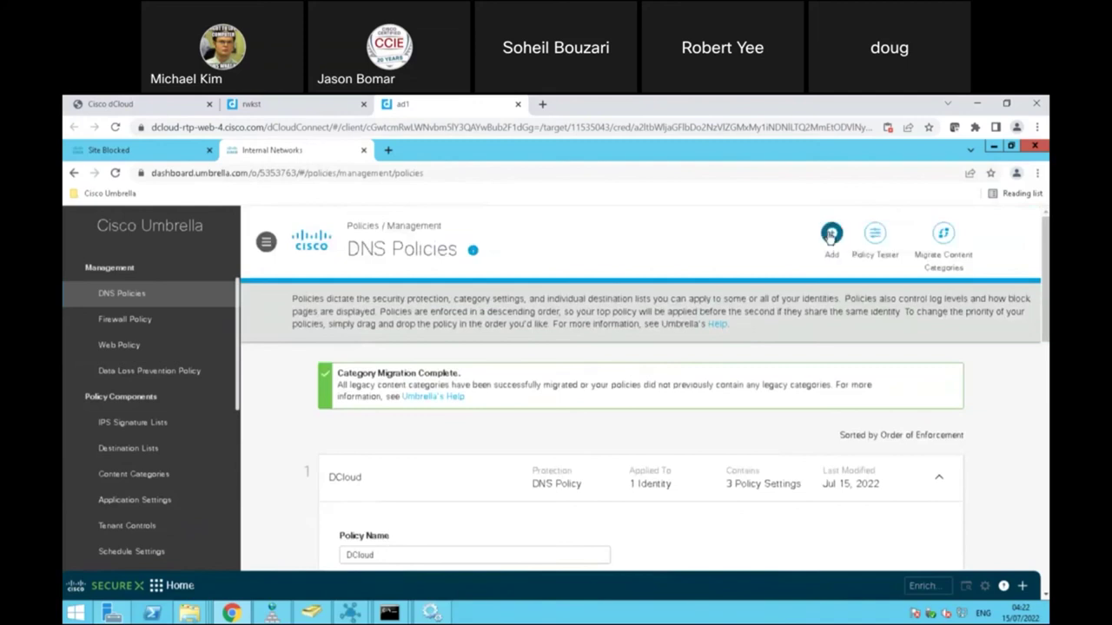
left_click_drag(1045, 260, 1045, 359)
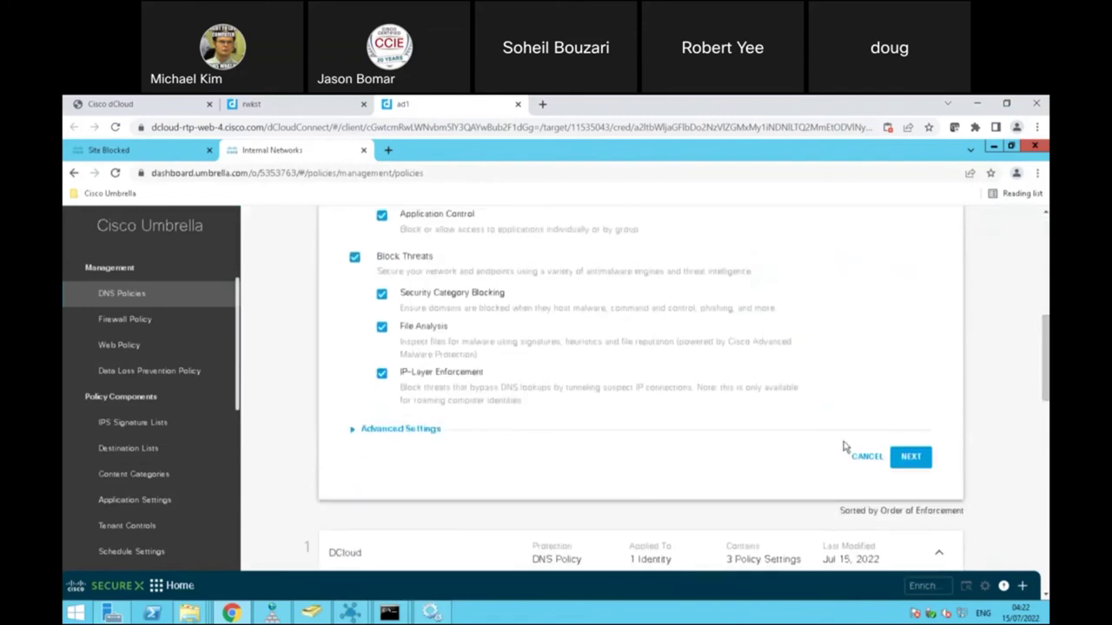
left_click_drag(1045, 359, 1045, 402)
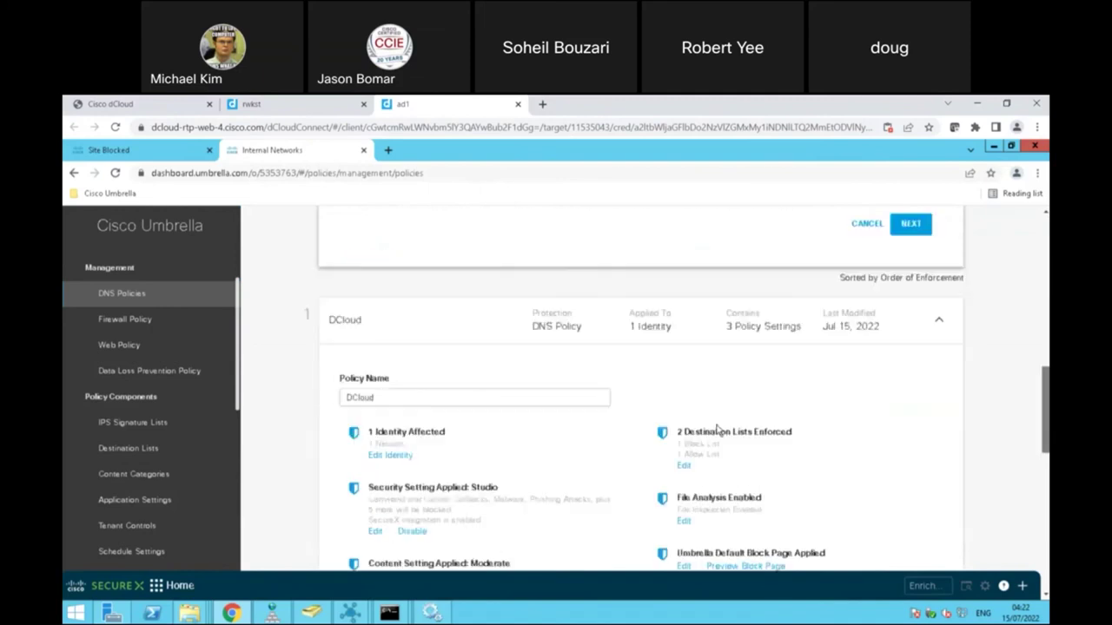
left_click(390, 456)
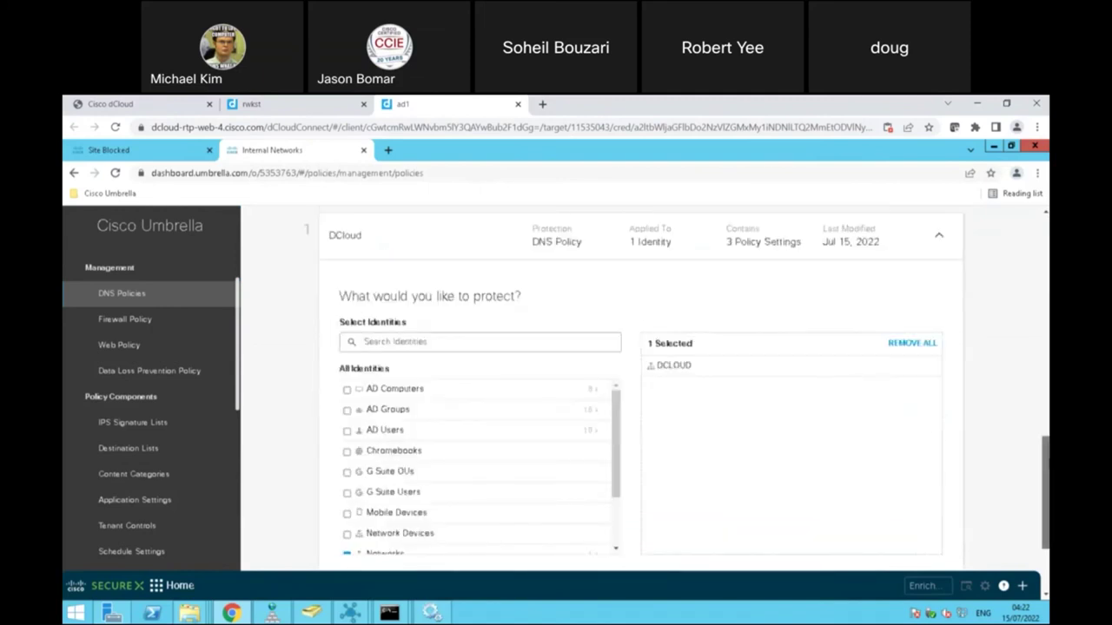
Step: Browse the AD Computers and Roaming Computers identities, finding rwkst, then cancel the picker unchanged
scroll(1047, 450, "down", 1)
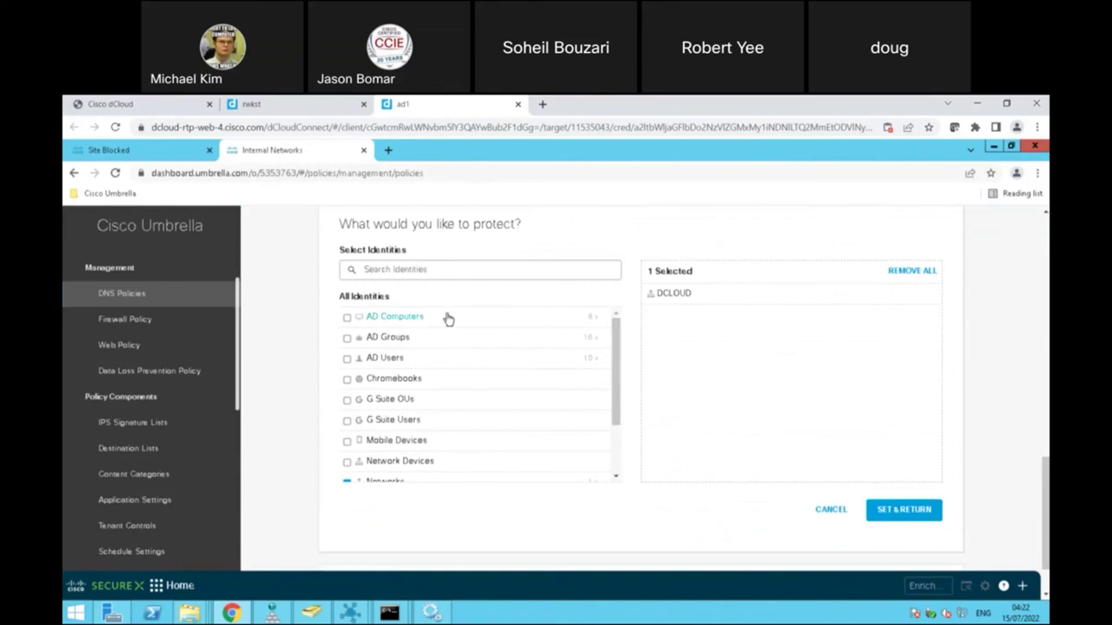
left_click(594, 321)
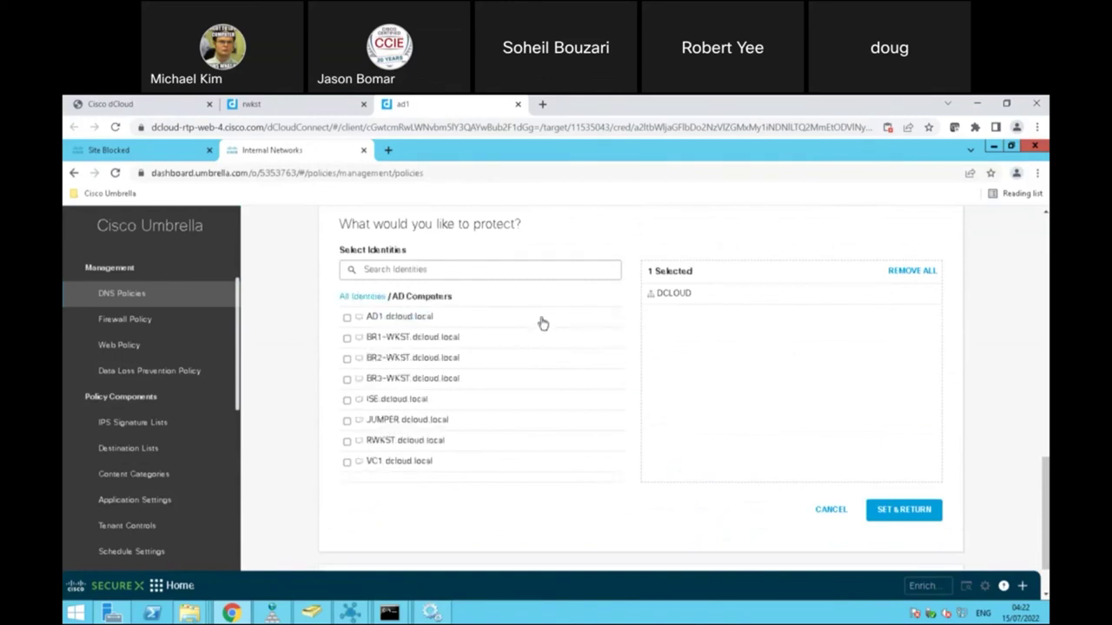
left_click(372, 298)
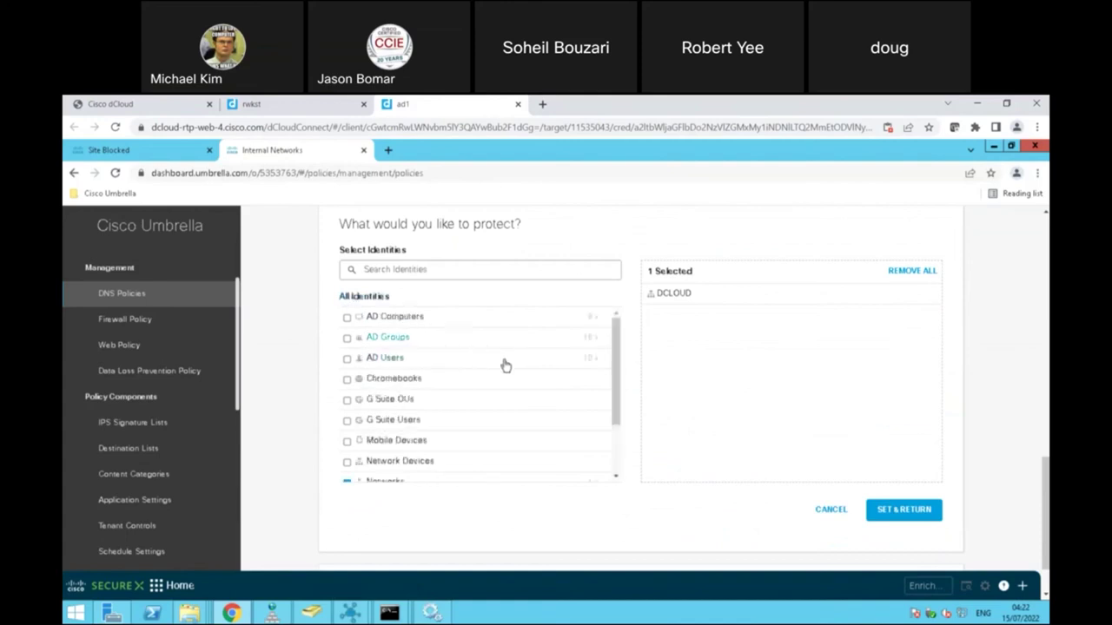
left_click_drag(617, 392, 613, 432)
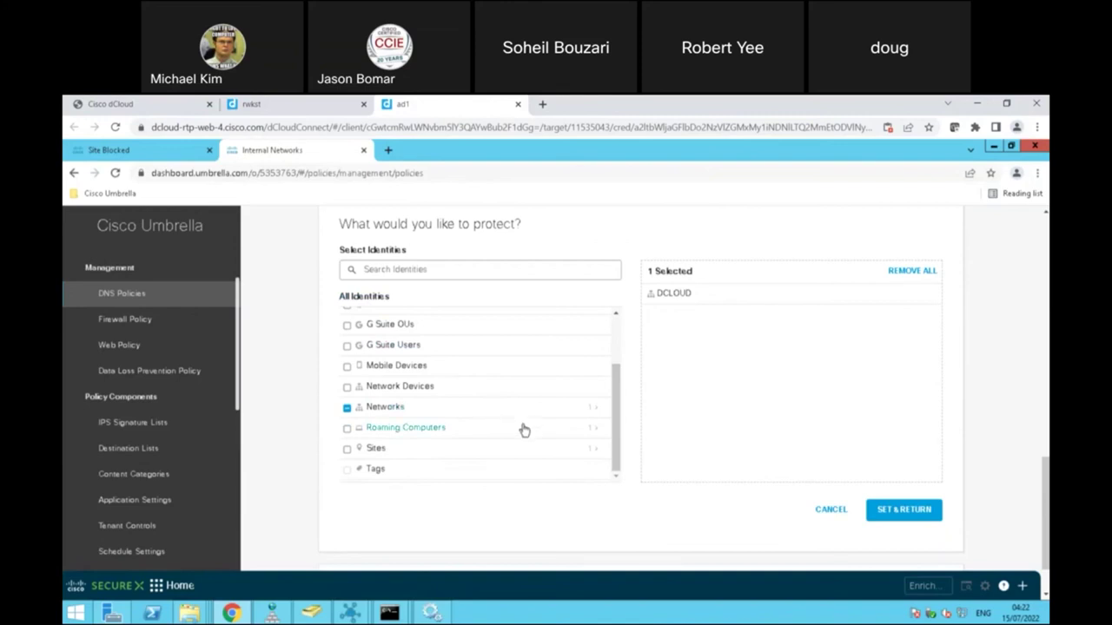
left_click(590, 433)
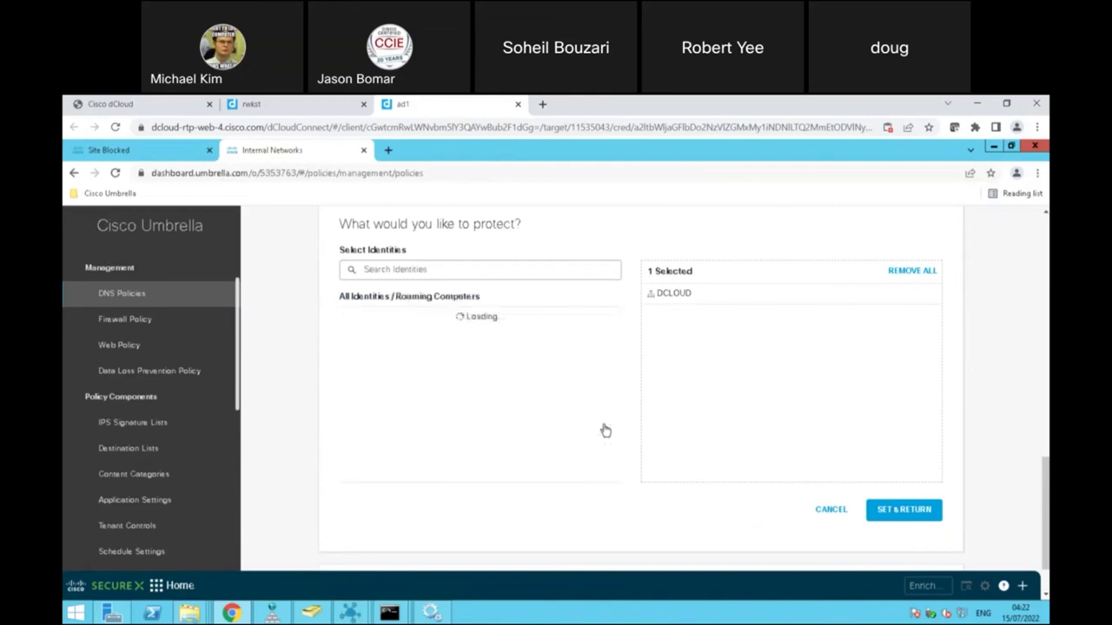
left_click(375, 298)
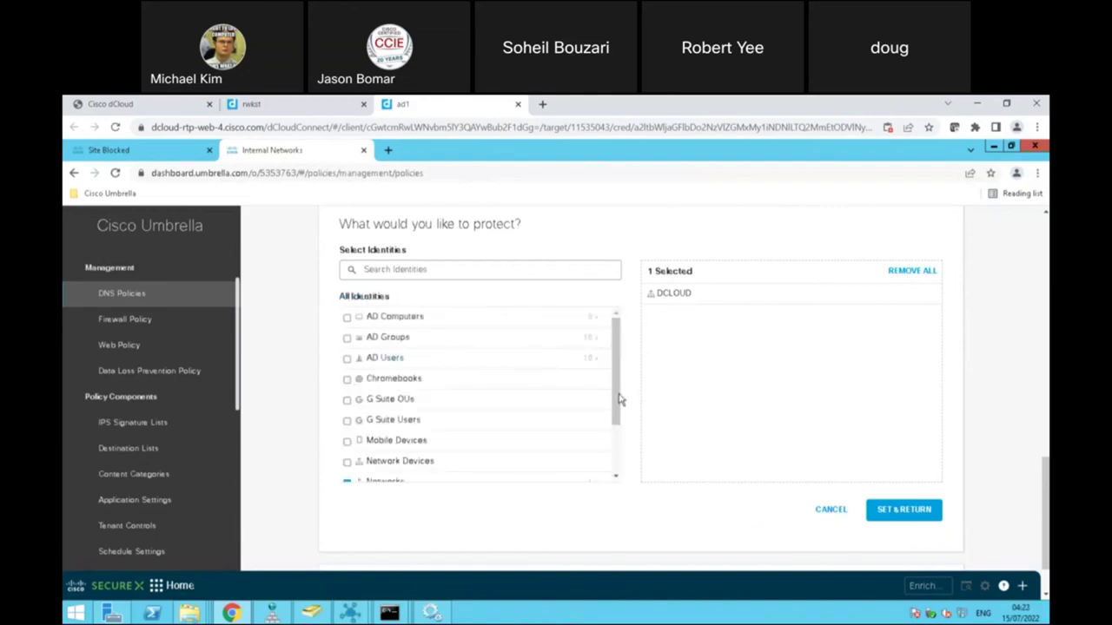
scroll(615, 482, "down", 2)
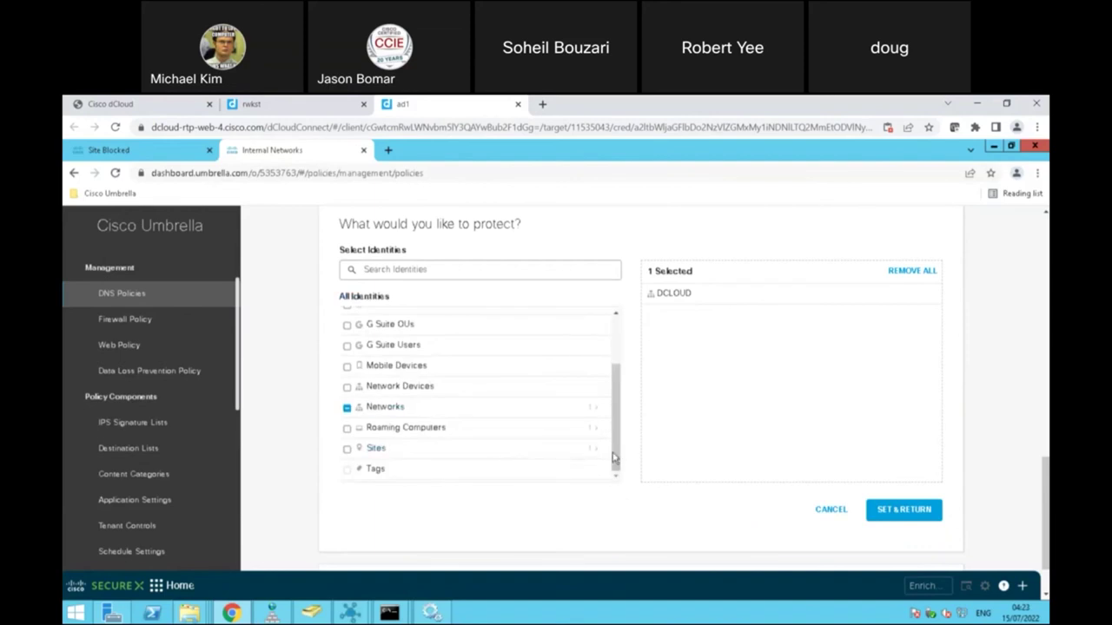
scroll(630, 401, "up", 2)
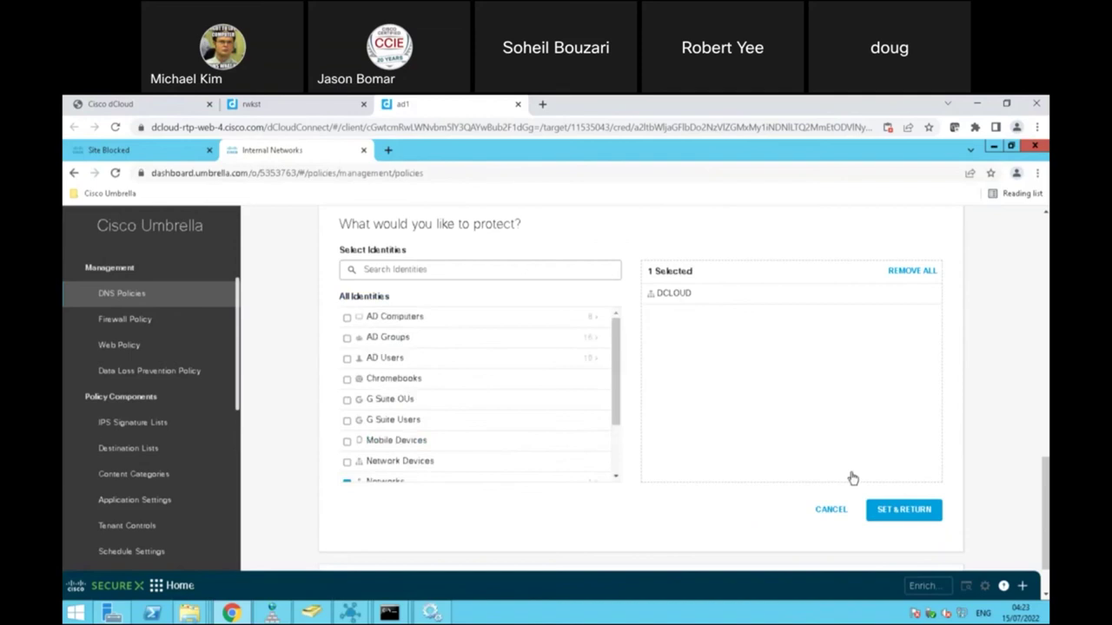
left_click(831, 511)
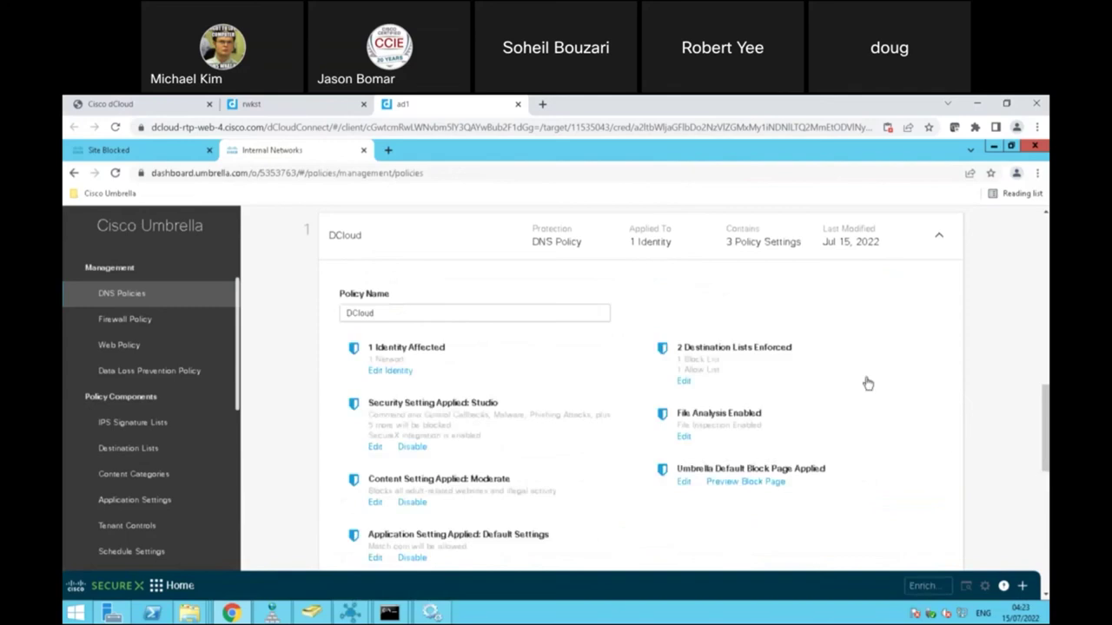
left_click_drag(1040, 430, 1043, 450)
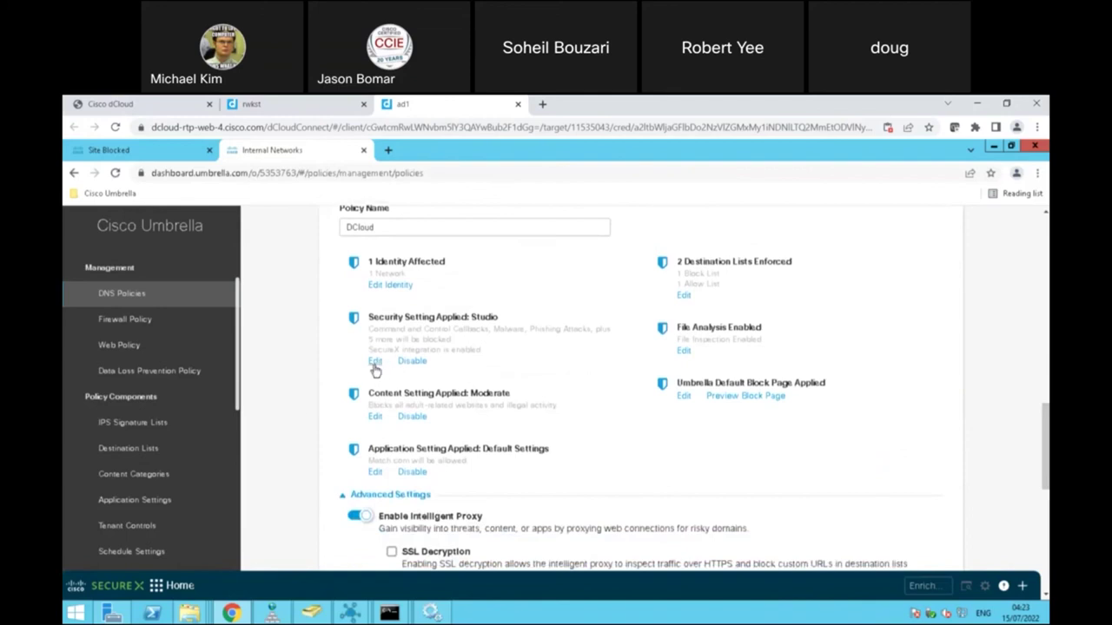
left_click(375, 363)
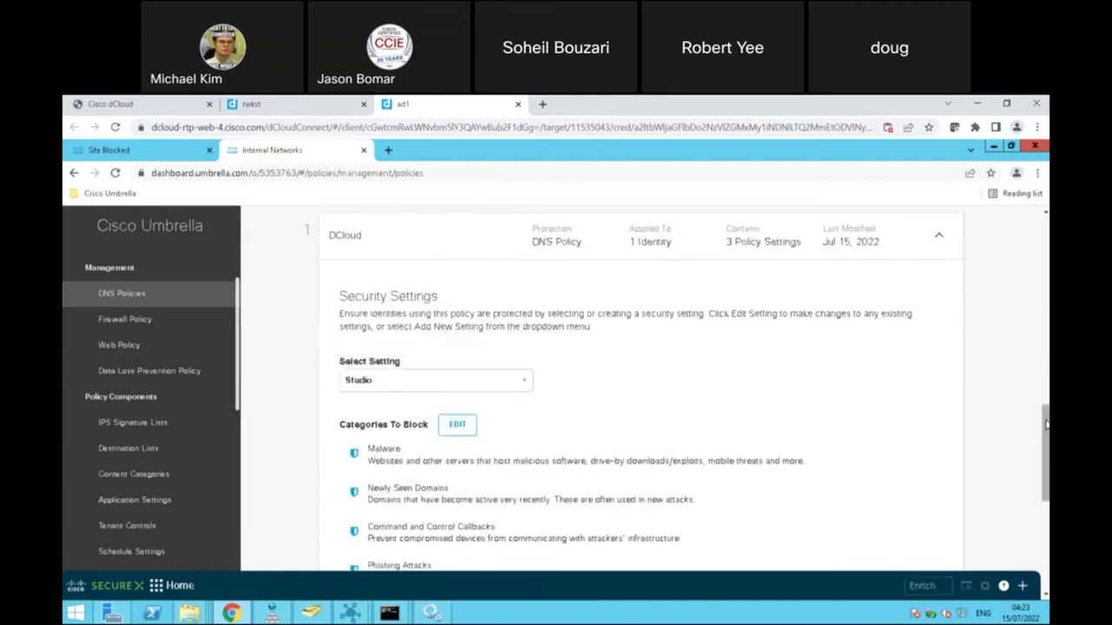
scroll(1045, 423, "down", 3)
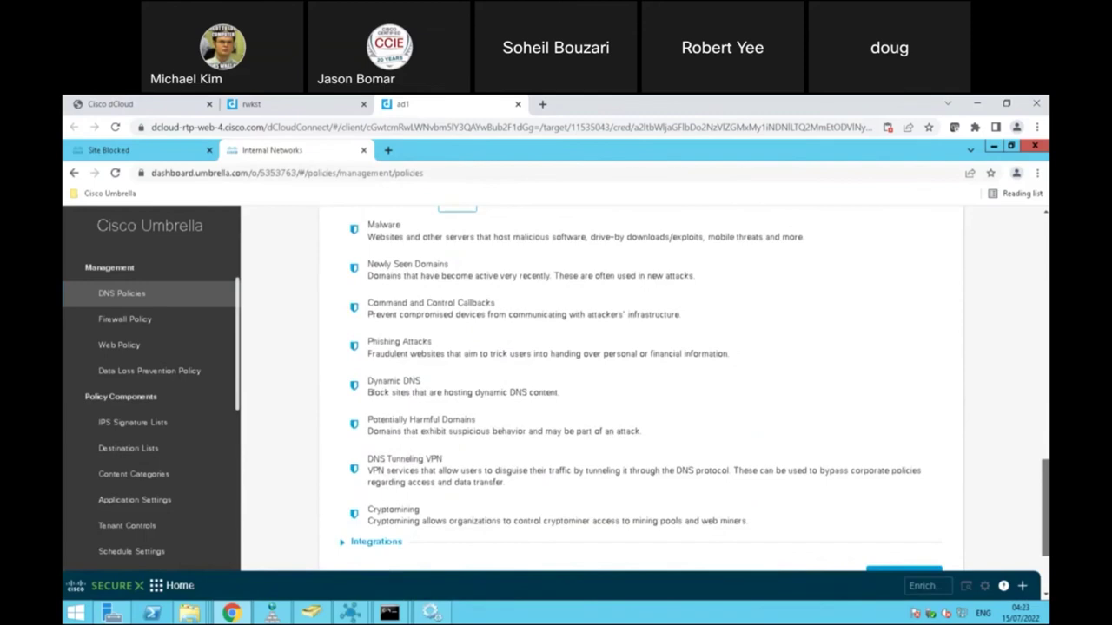
scroll(651, 382, "up", 1)
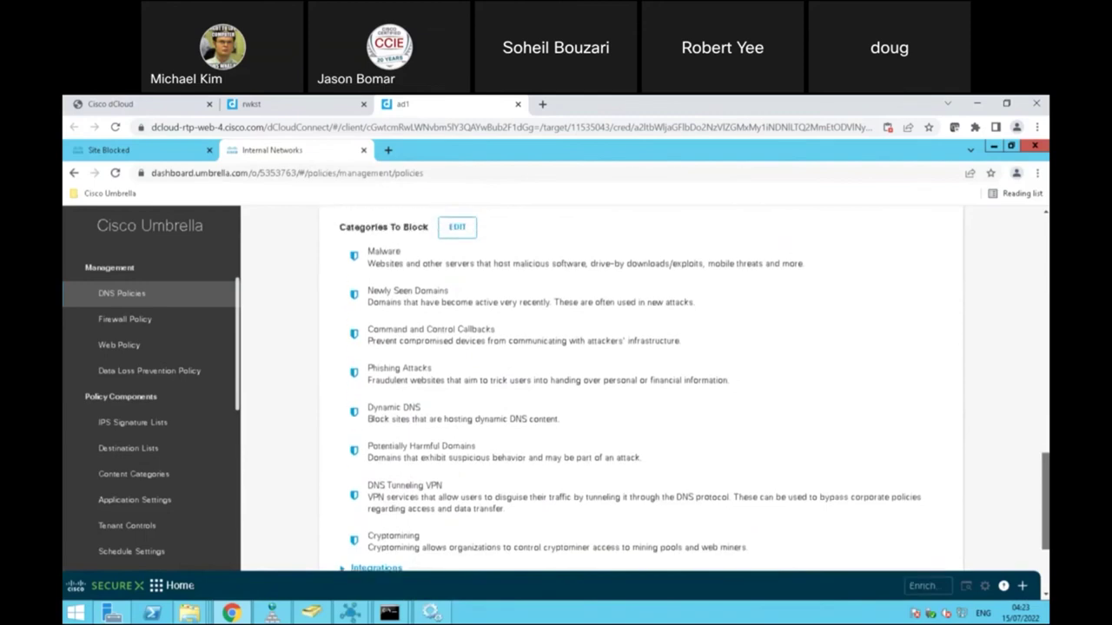
scroll(572, 279, "down", 1)
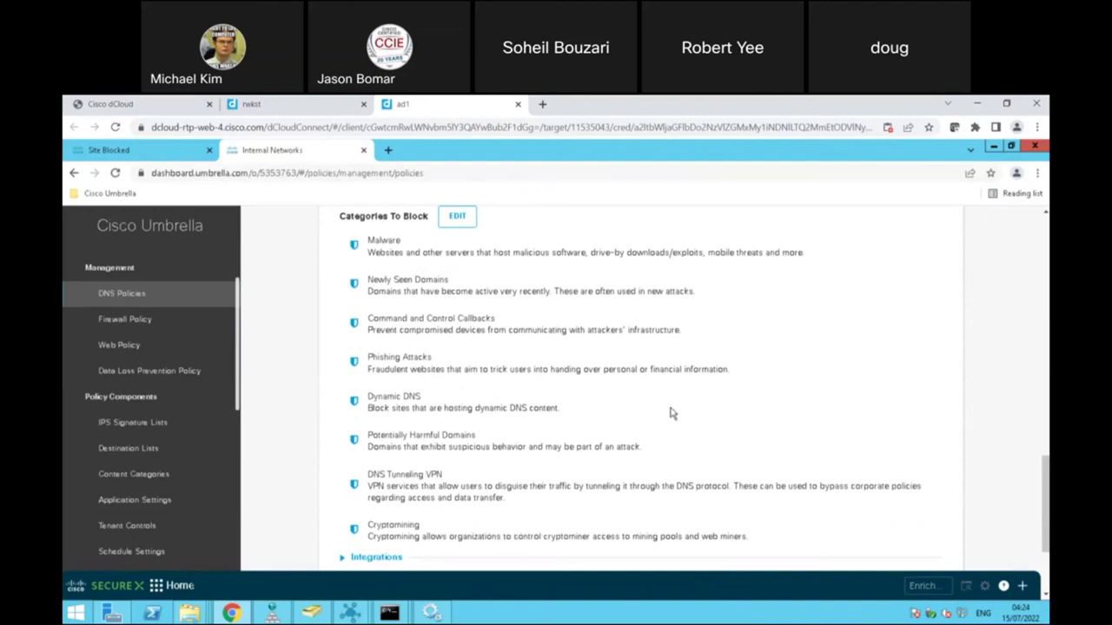
scroll(641, 388, "up", 4)
left_click_drag(1047, 390, 1046, 521)
left_click(827, 459)
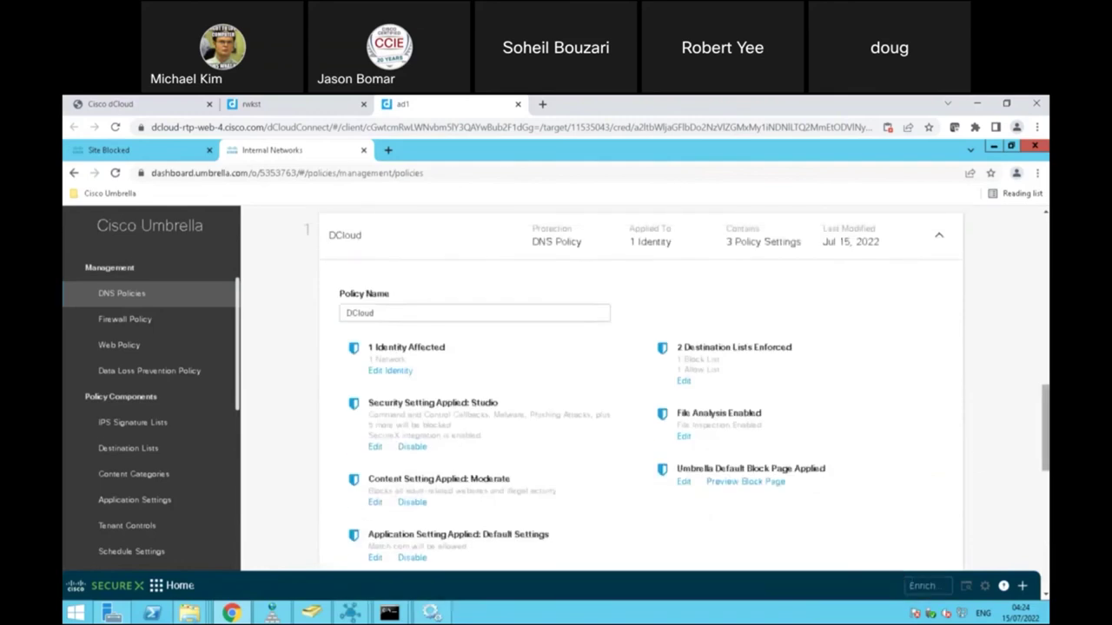
Step: Preview Custom content categories for DCloud, cancel to keep Moderate, and open Firewall Policy
scroll(478, 337, "down", 3)
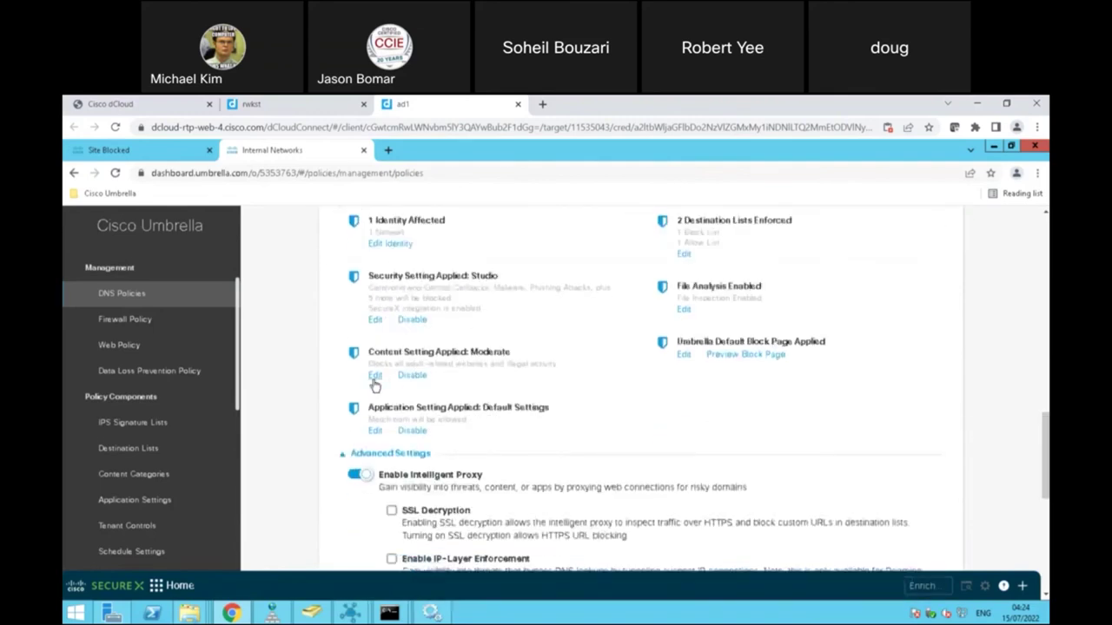
left_click(375, 376)
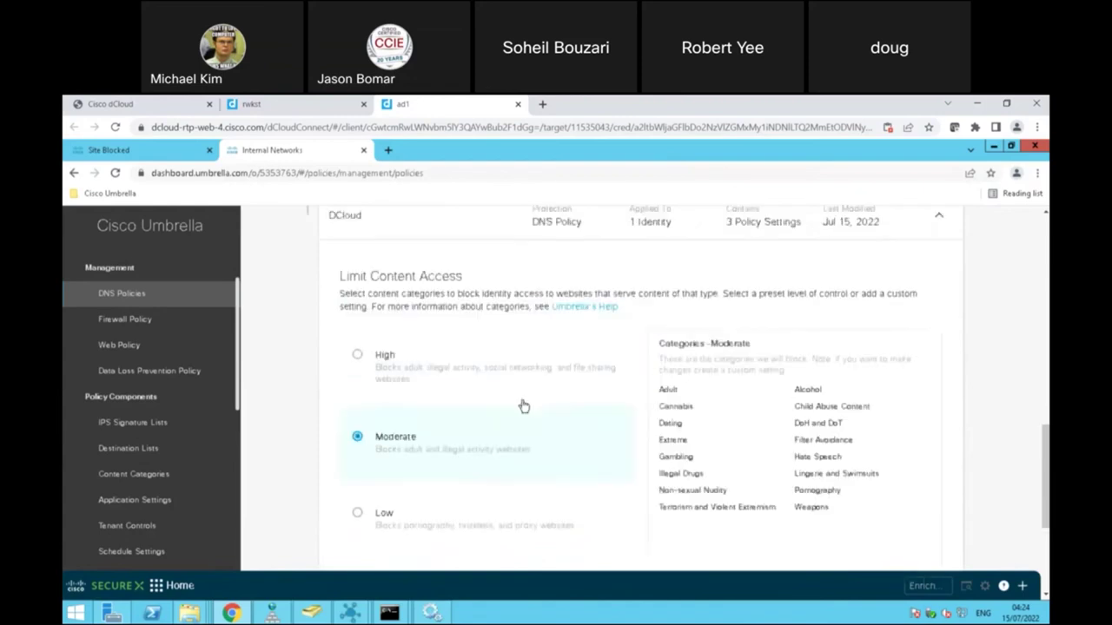
scroll(1042, 435, "down", 5)
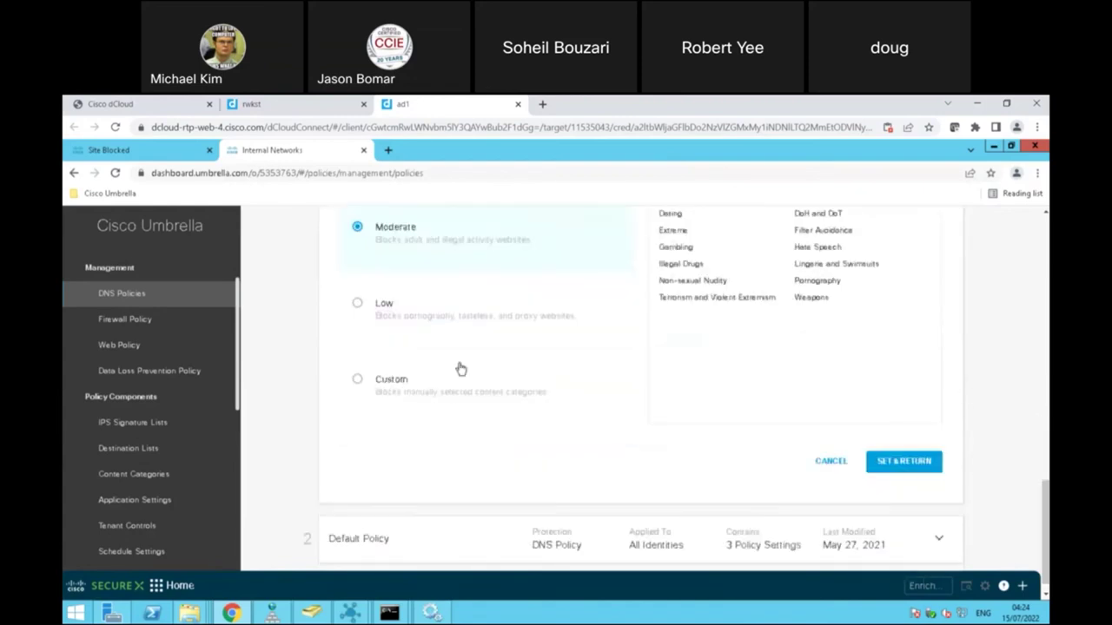
left_click(462, 369)
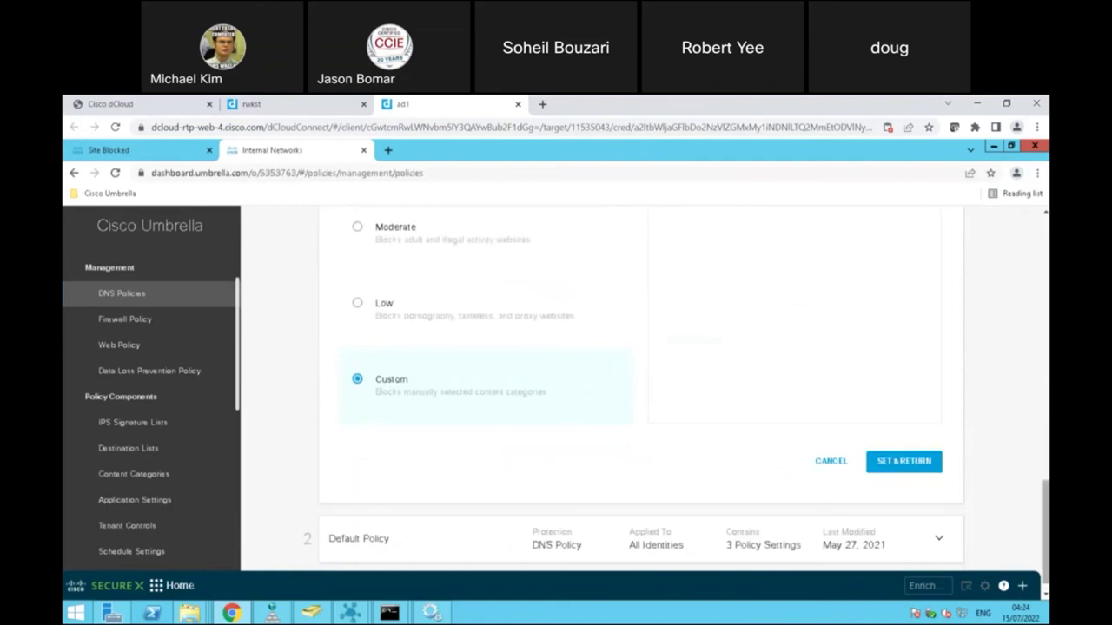
scroll(1045, 487, "up", 5)
scroll(1045, 477, "down", 1)
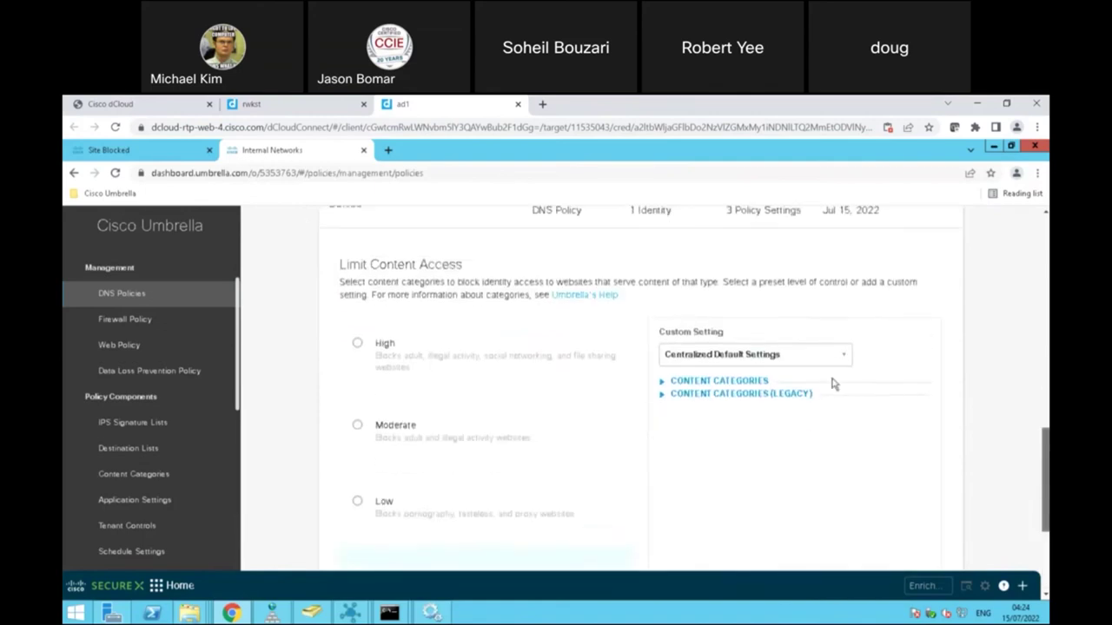
left_click(687, 381)
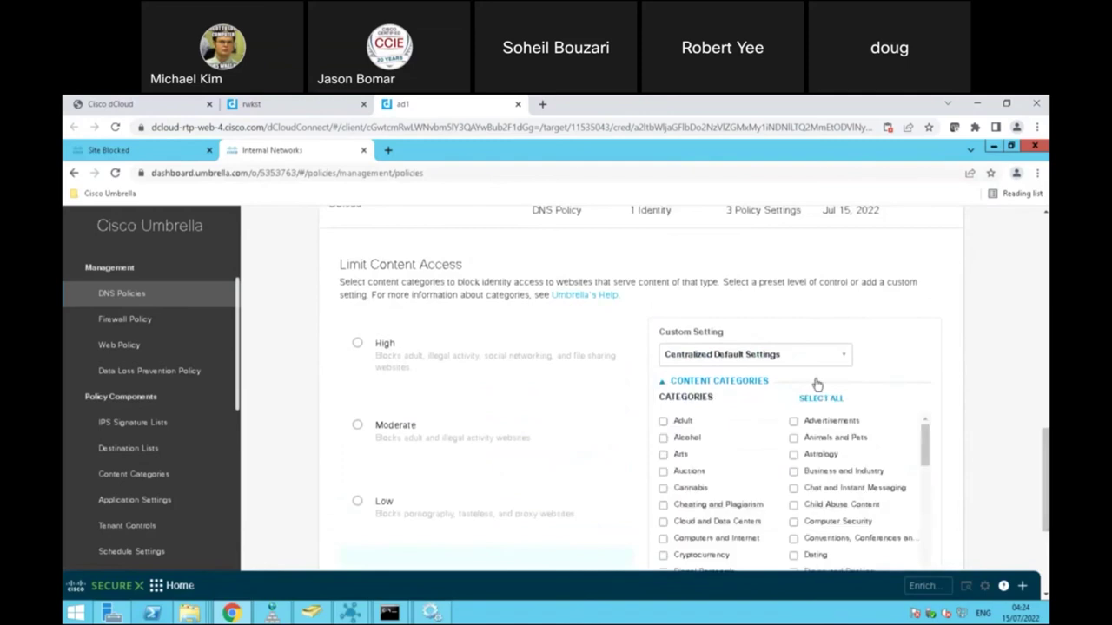
scroll(695, 328, "down", 2)
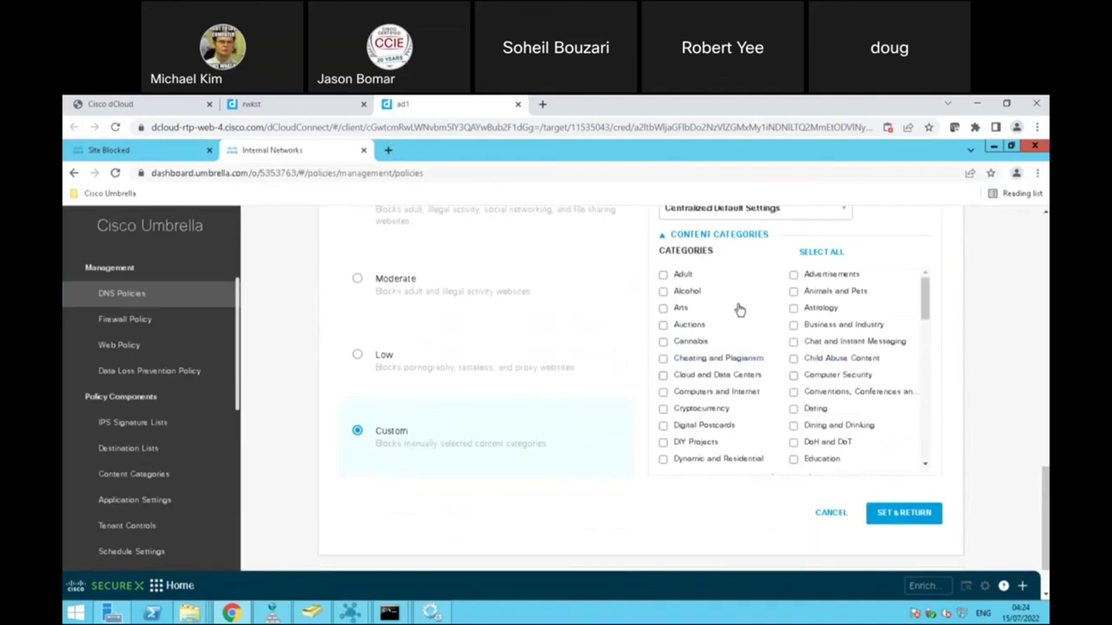
left_click(822, 514)
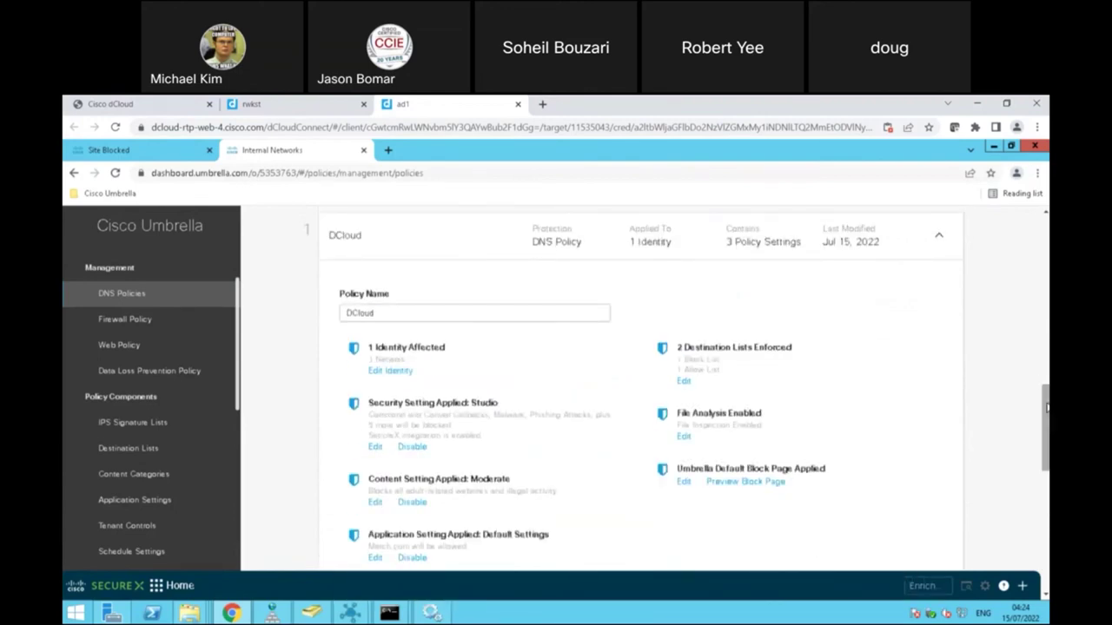
scroll(1046, 407, "down", 1)
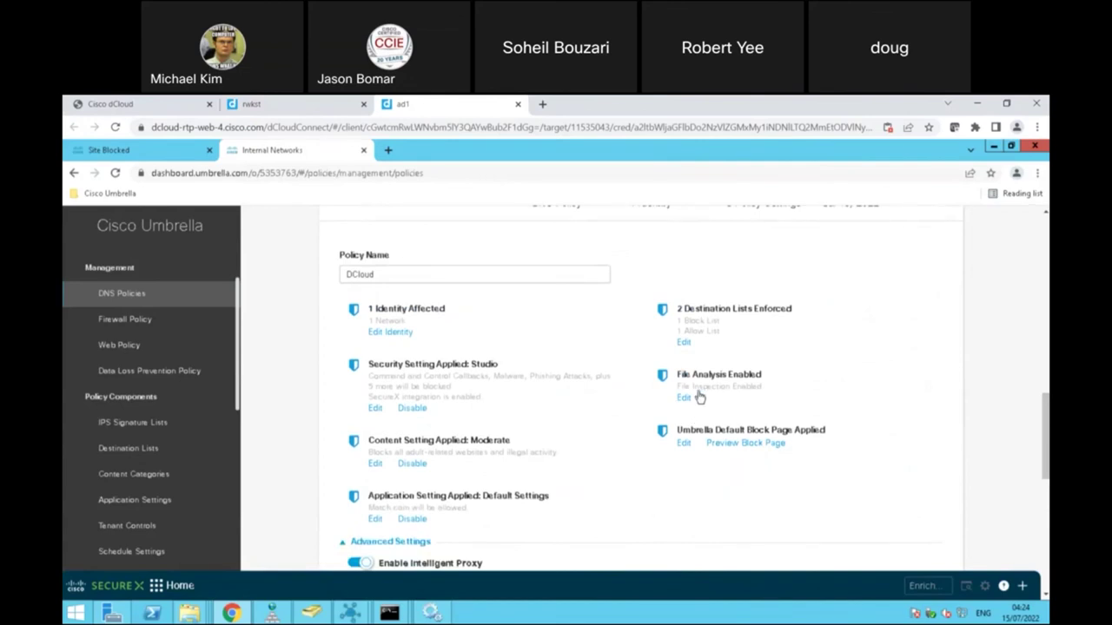
left_click(158, 321)
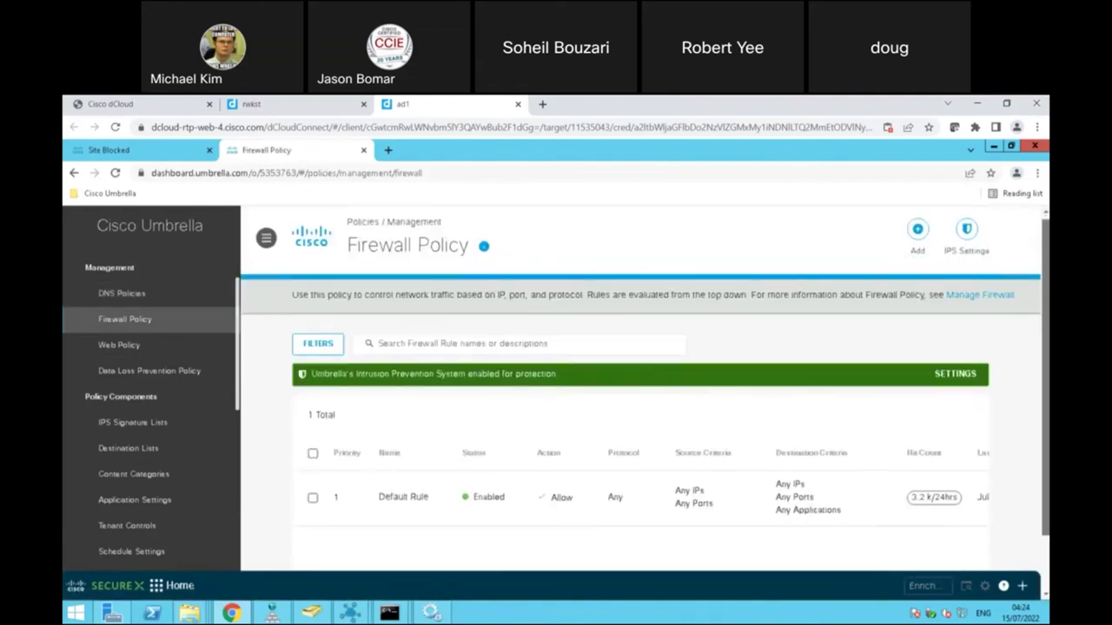
Step: Start a new firewall rule and close the form without saving
scroll(640, 391, "down", 1)
scroll(640, 391, "up", 1)
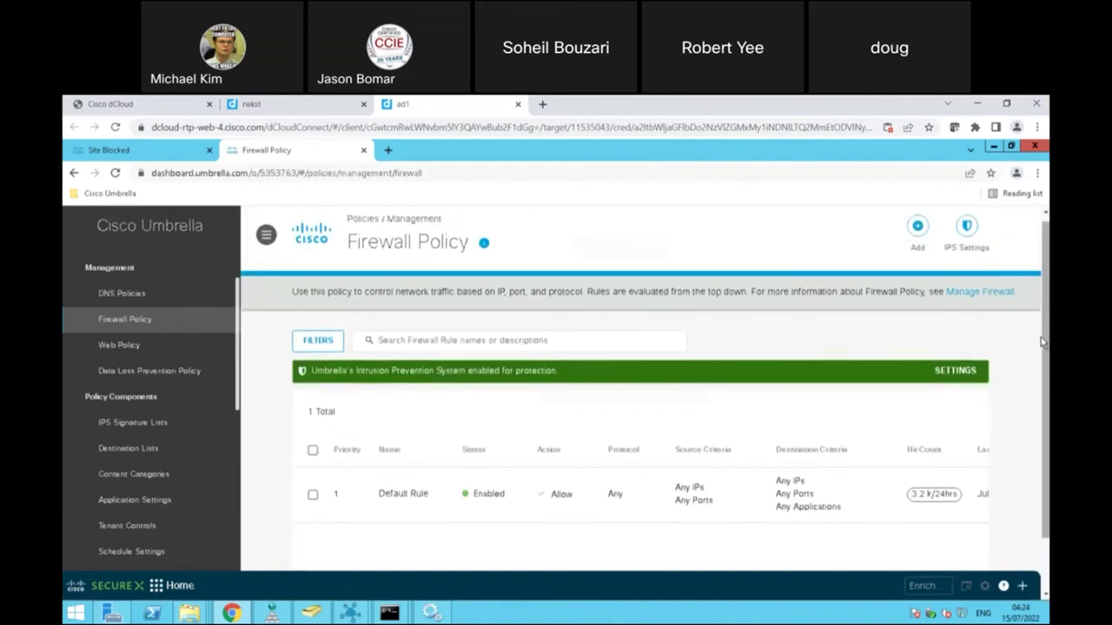
left_click(921, 230)
left_click(923, 554)
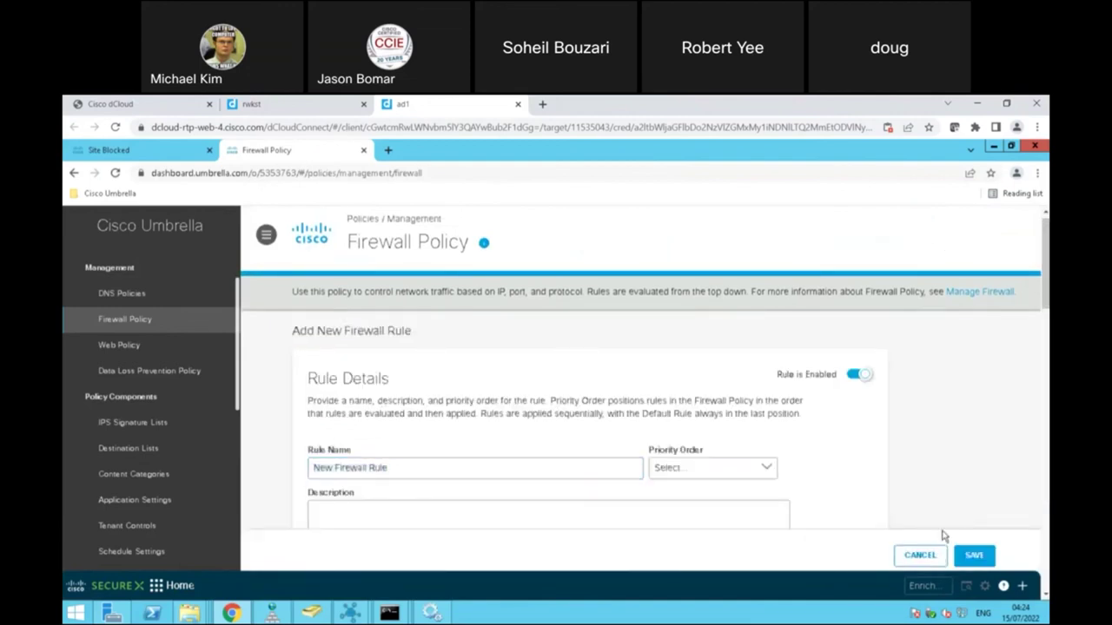
Step: Review IPS settings, keeping Protection mode, view the signature lists, and return to the rules
left_click(967, 227)
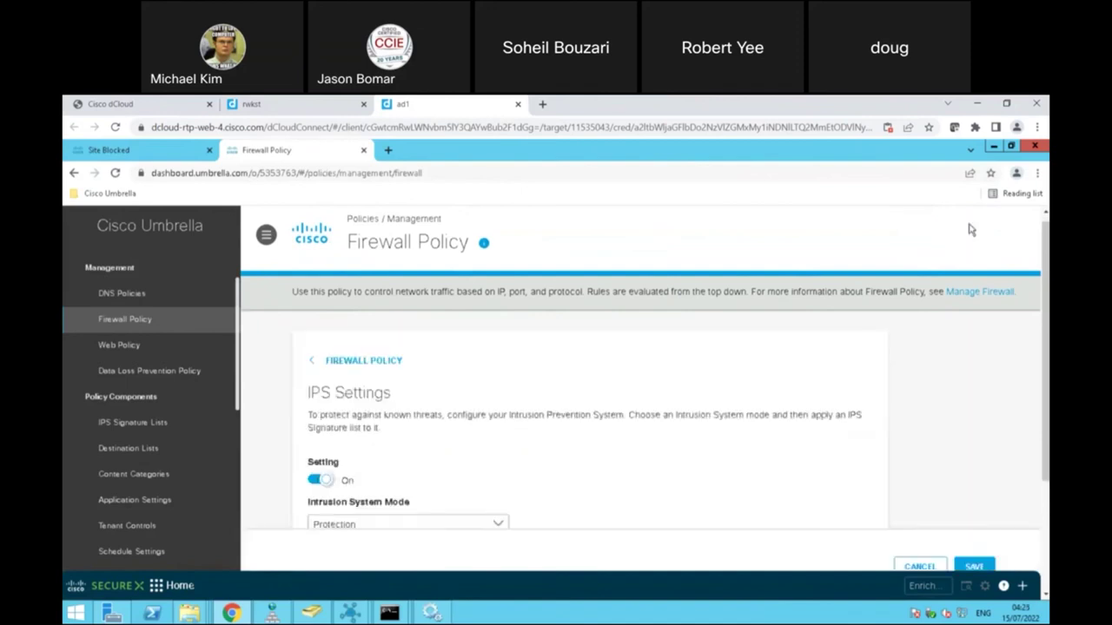
scroll(646, 383, "down", 2)
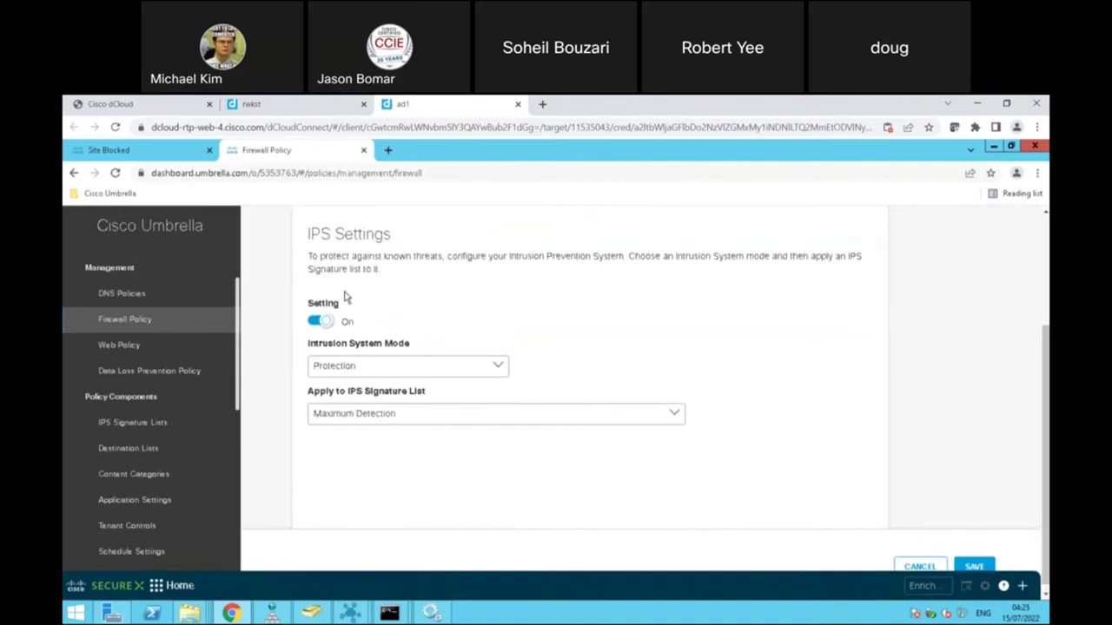
left_click(496, 369)
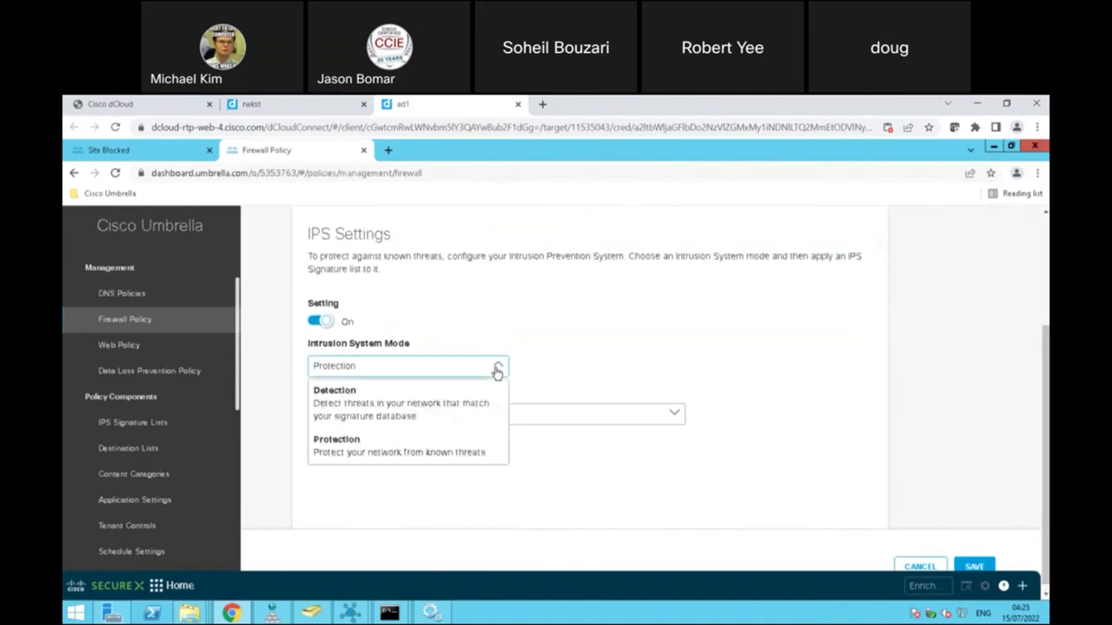
left_click(704, 364)
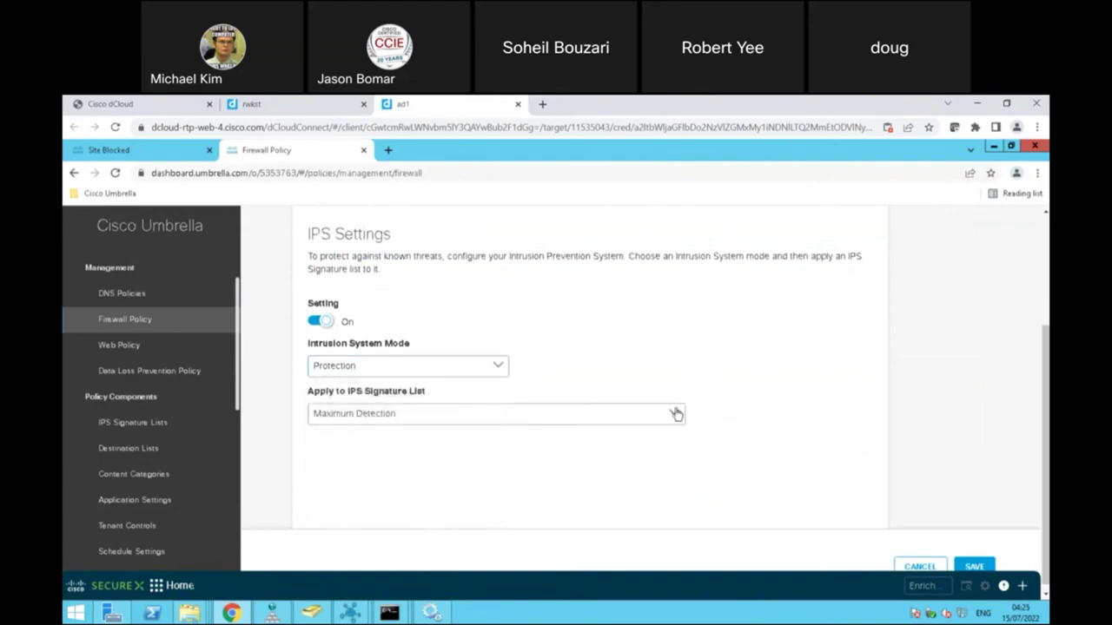
left_click(675, 419)
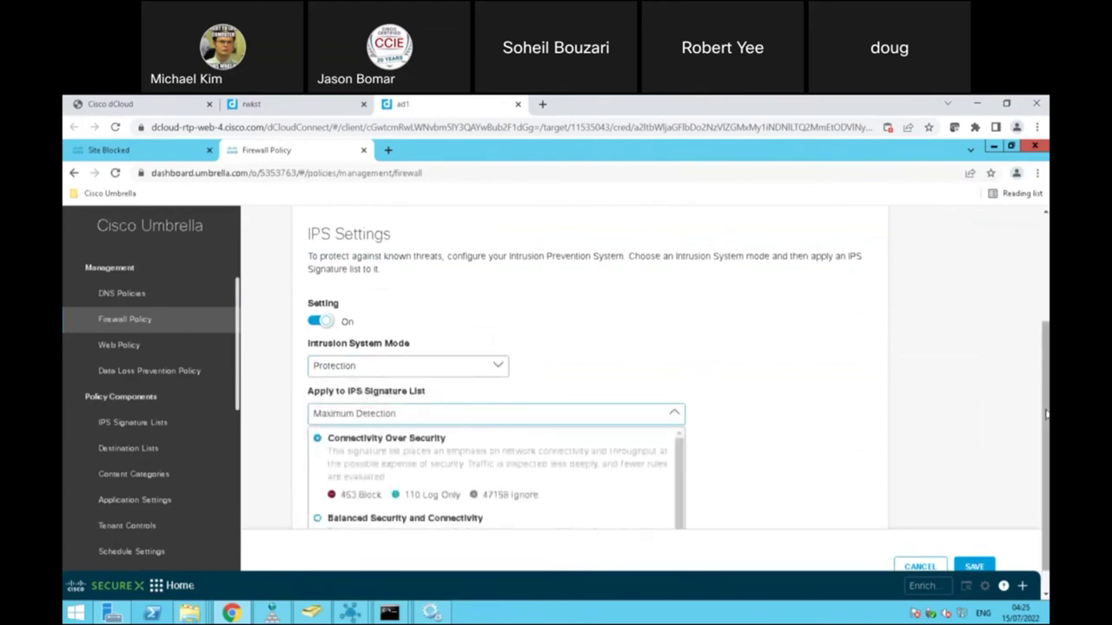
scroll(1046, 414, "down", 1)
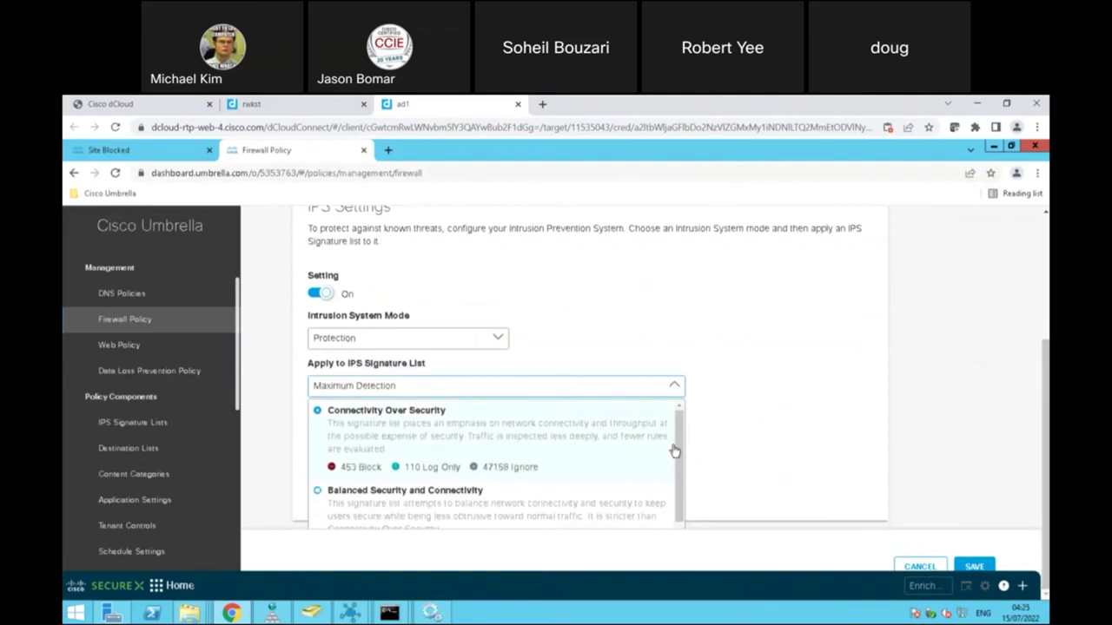
left_click_drag(679, 451, 686, 539)
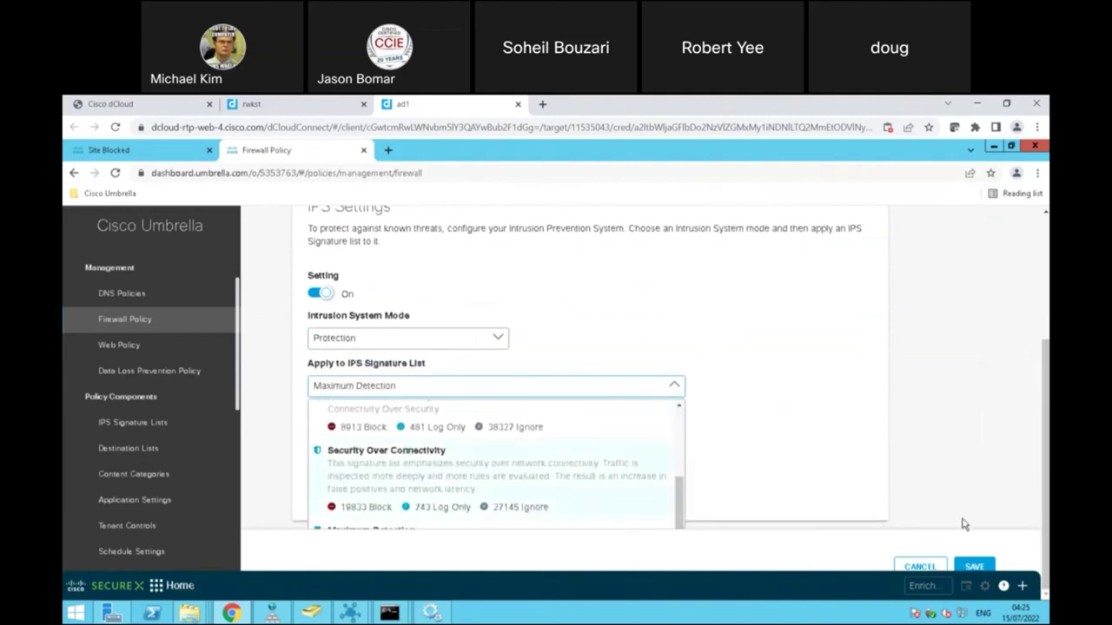
scroll(479, 364, "up", 3)
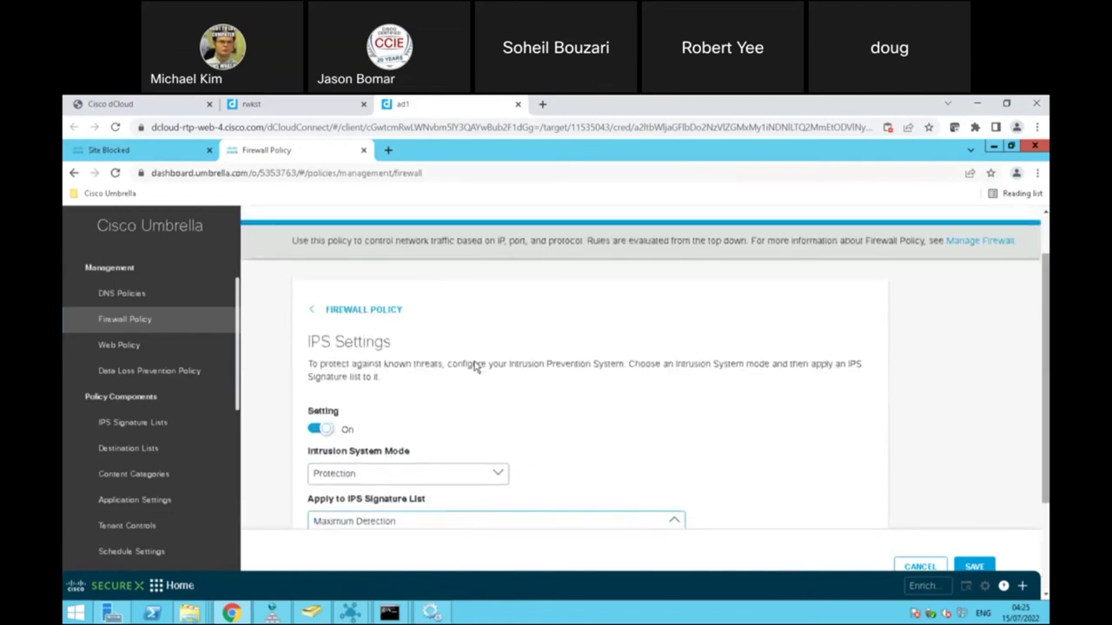
left_click(356, 312)
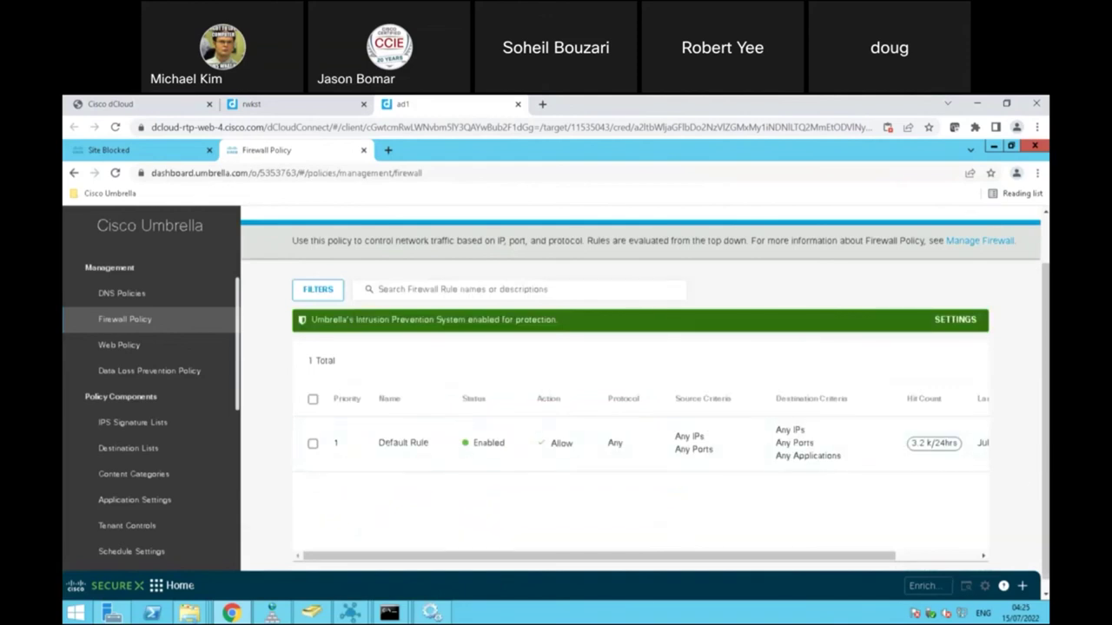
scroll(646, 396, "up", 1)
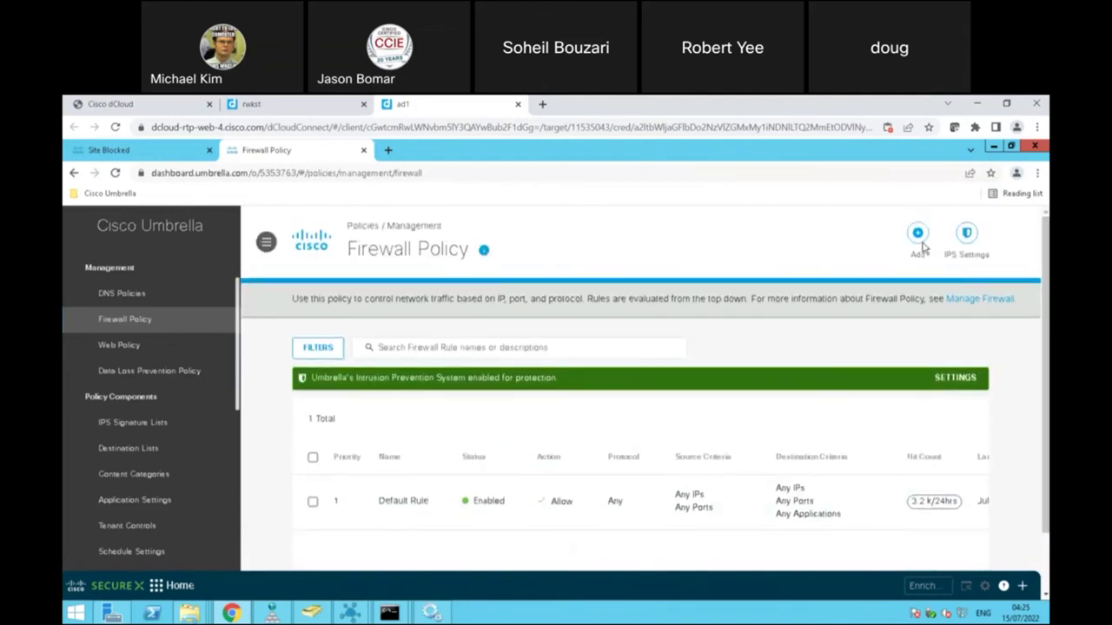
left_click(922, 245)
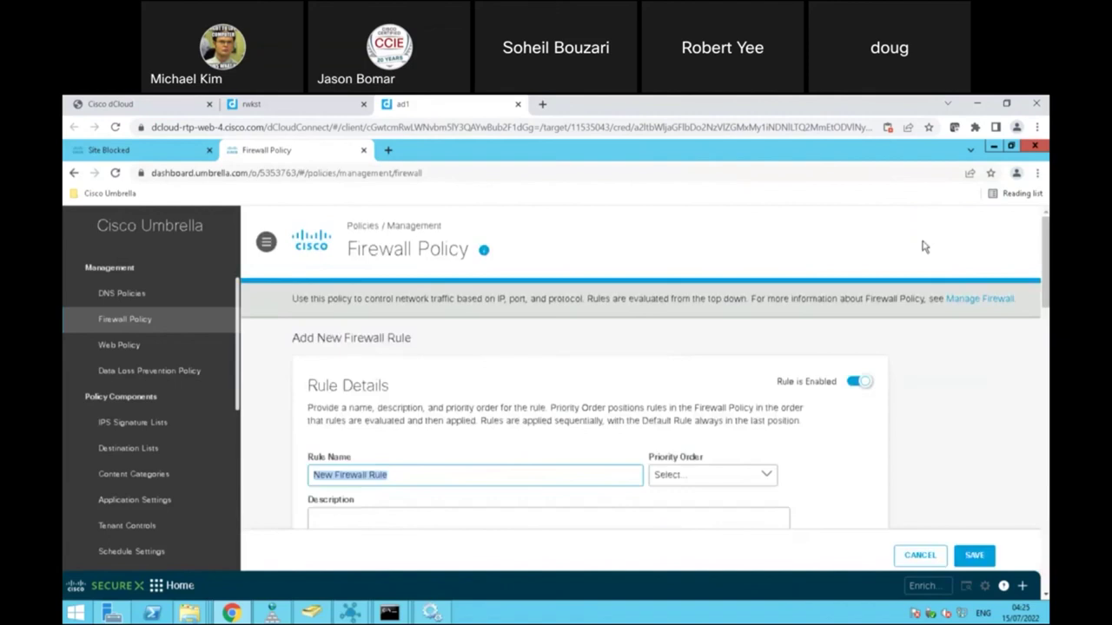
left_click(768, 477)
left_click_drag(1046, 287, 1046, 335)
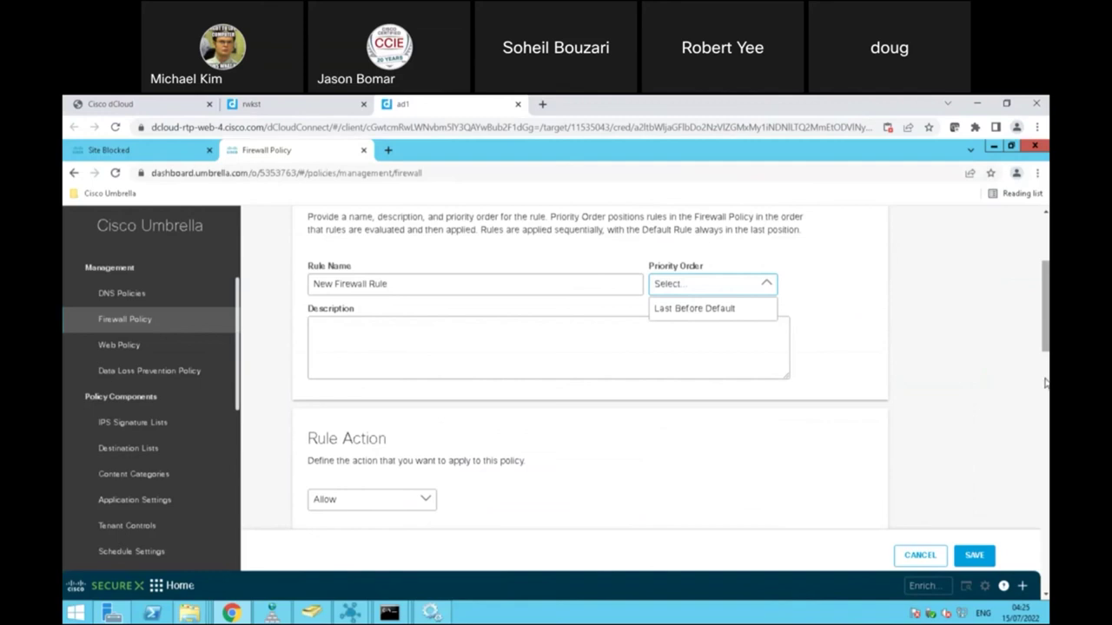
scroll(1046, 382, "down", 1)
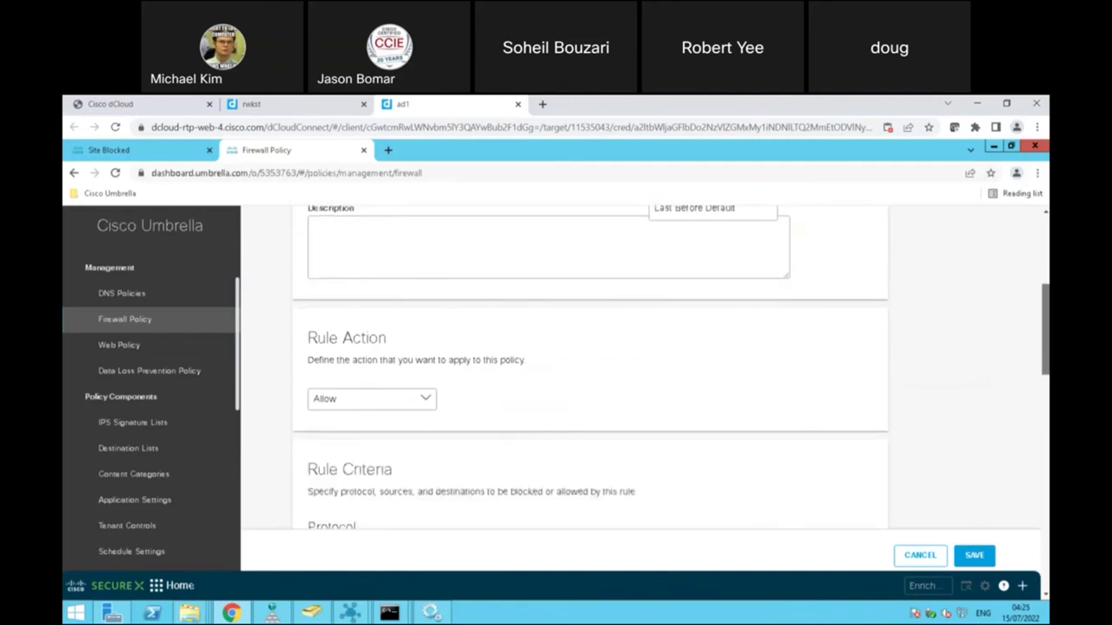
left_click(428, 399)
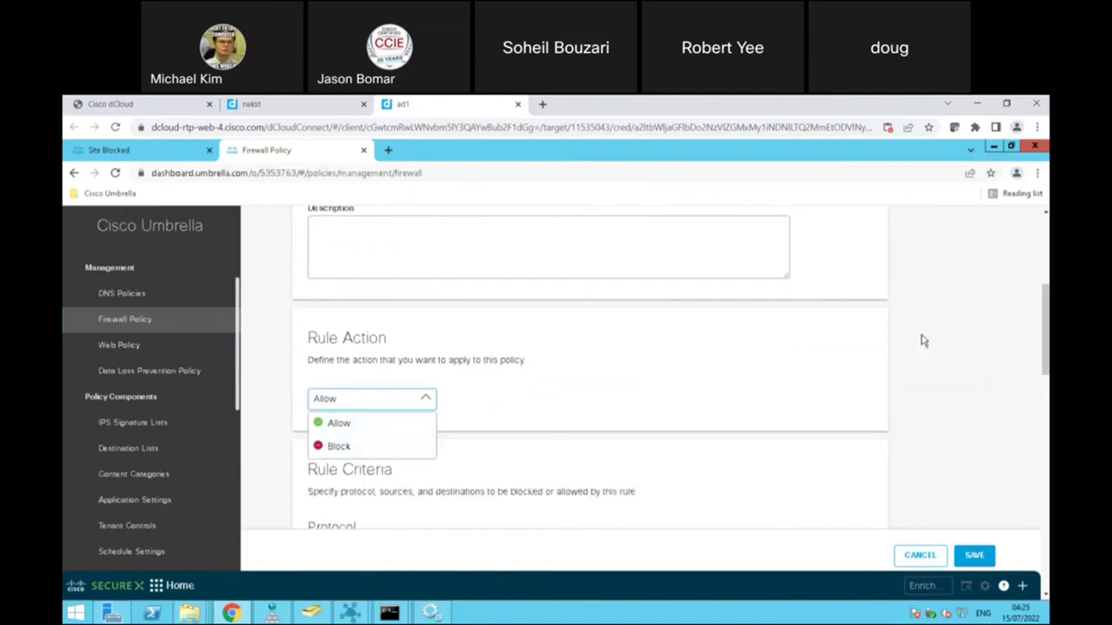
scroll(1046, 382, "down", 2)
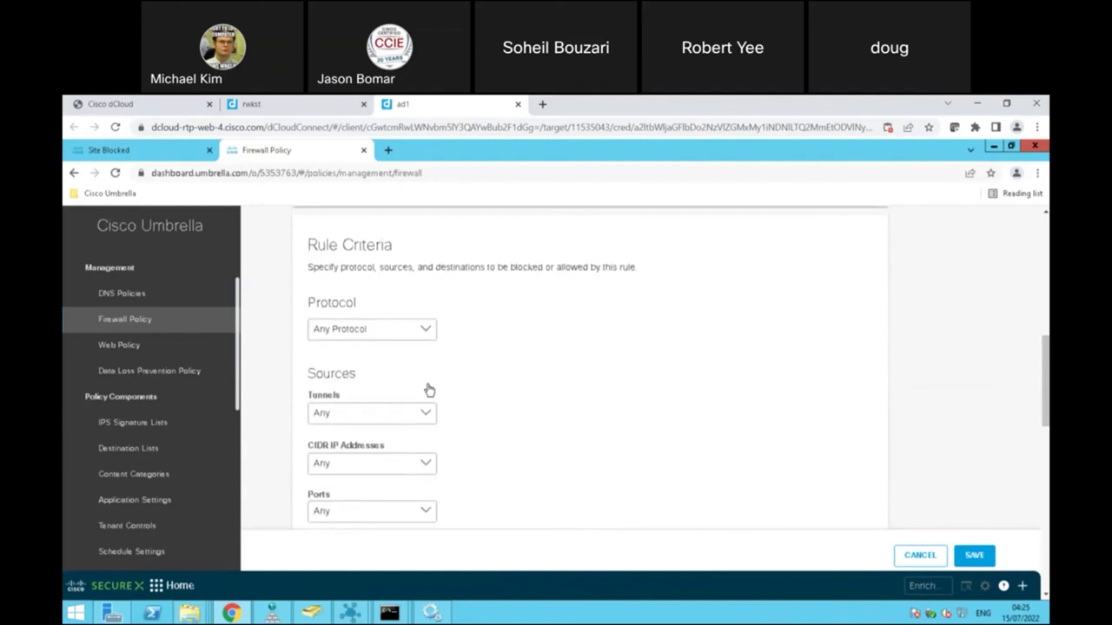
left_click(429, 415)
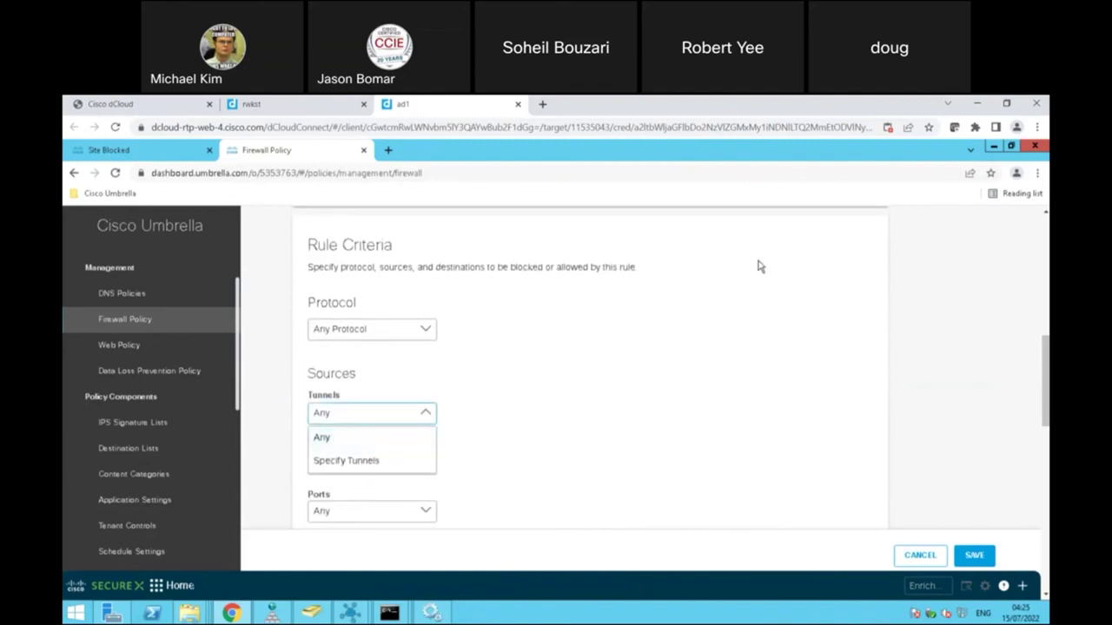
left_click(770, 310)
scroll(591, 365, "down", 2)
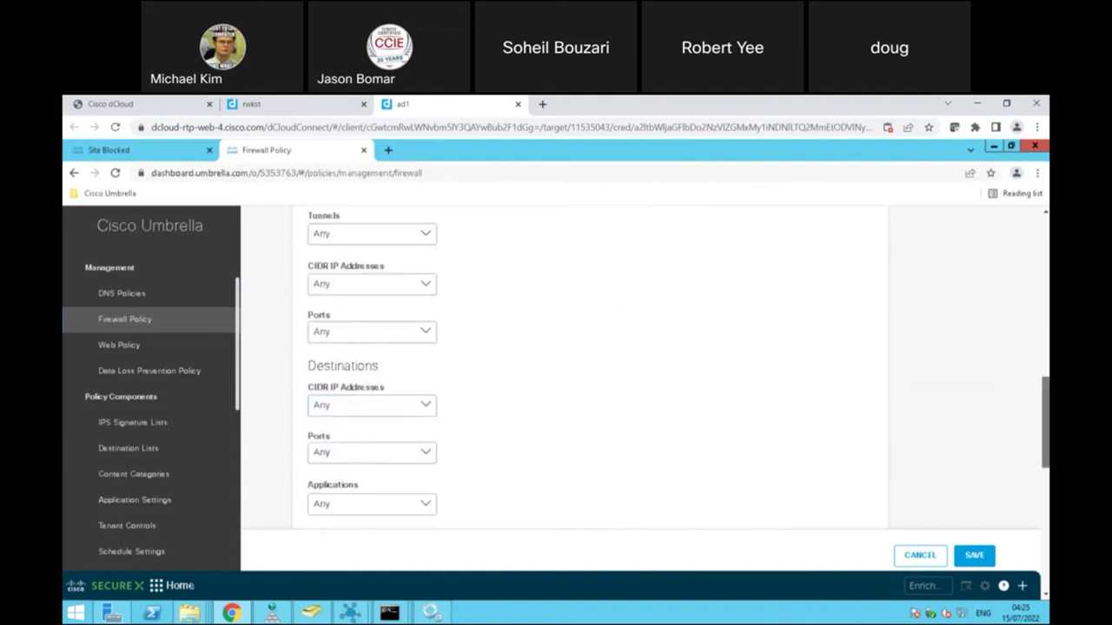
left_click_drag(1047, 423, 1035, 557)
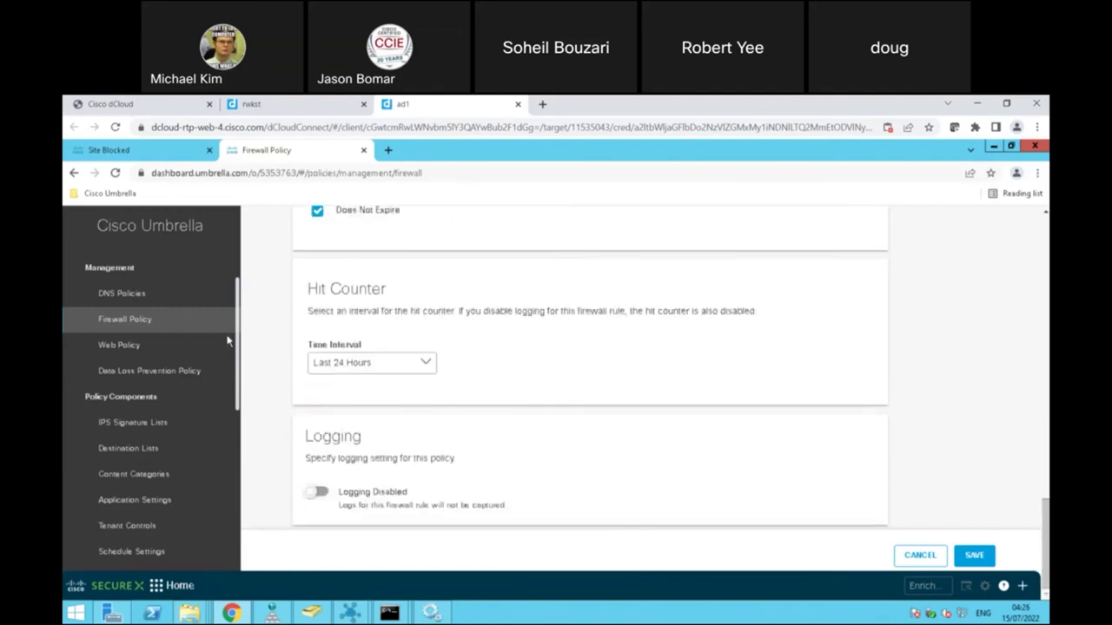
left_click(148, 320)
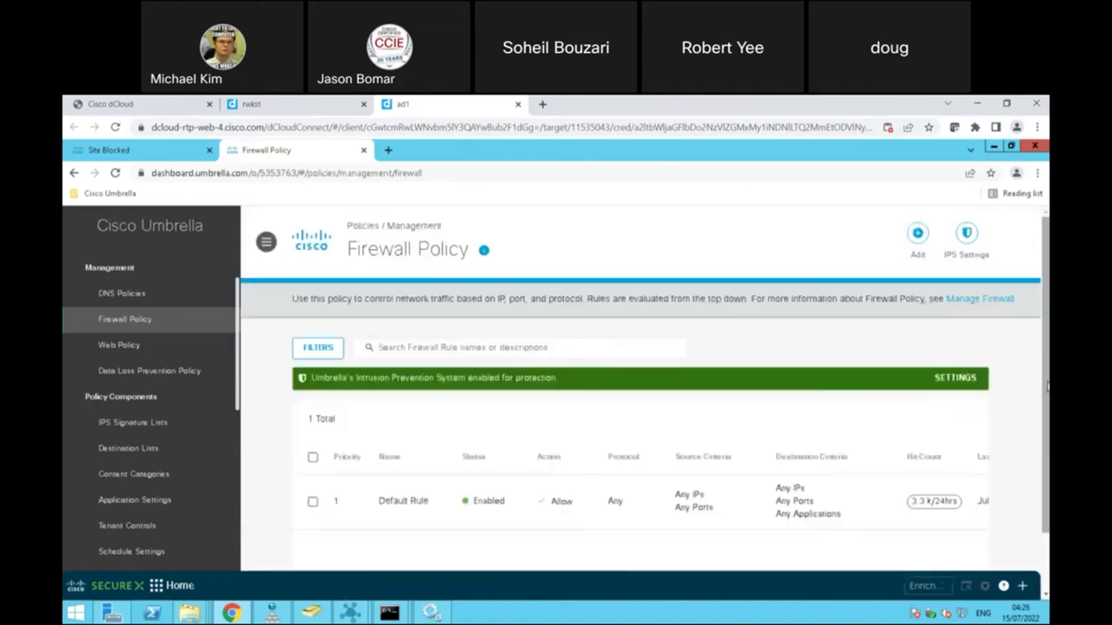
scroll(1047, 388, "down", 1)
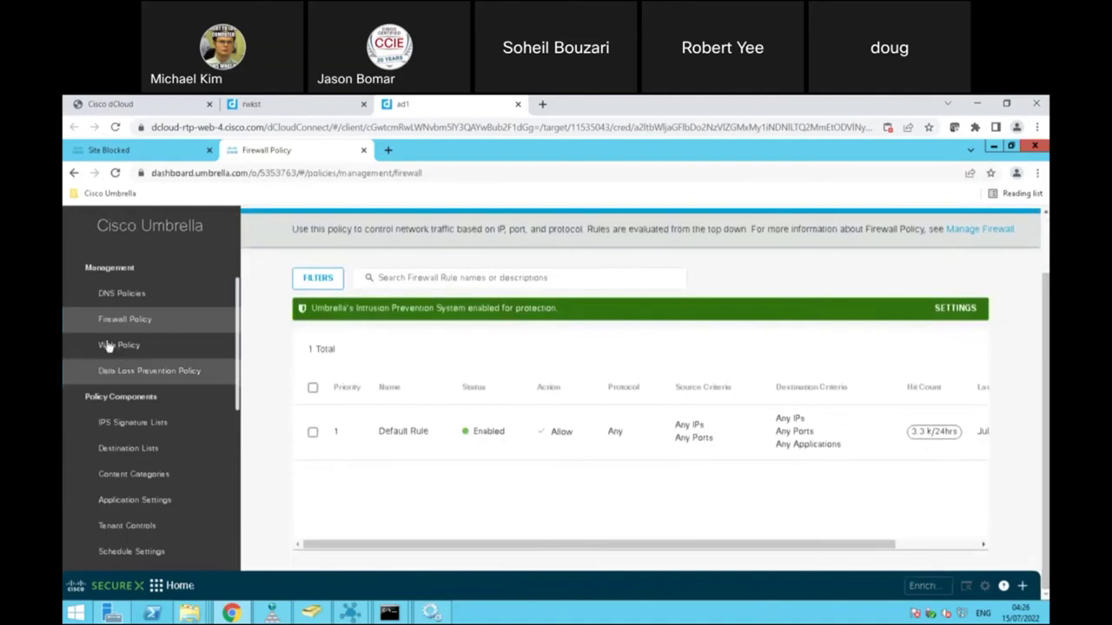
left_click(108, 345)
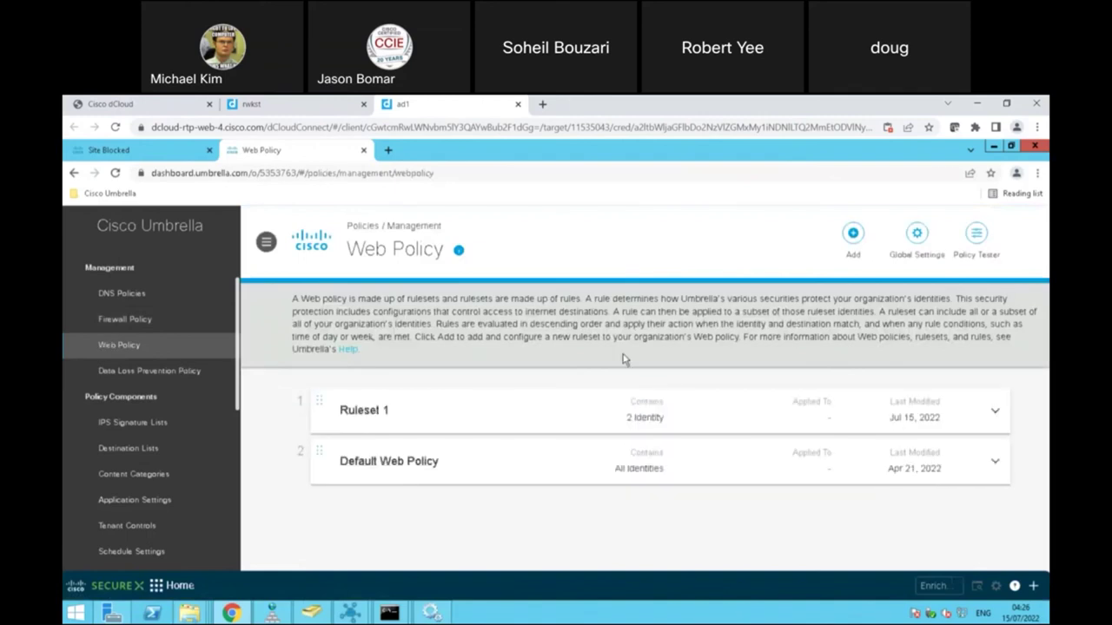
Step: Expand Ruleset 1 to see Rule 1 blocking 4 categories and File Type Control disabled
left_click(995, 414)
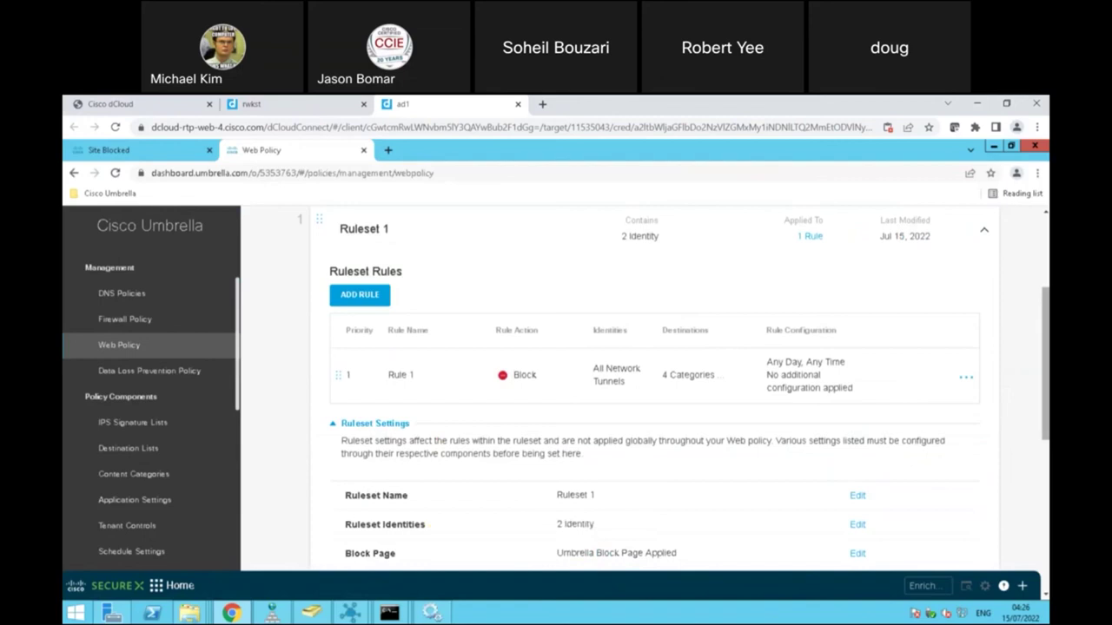
scroll(646, 384, "up", 1)
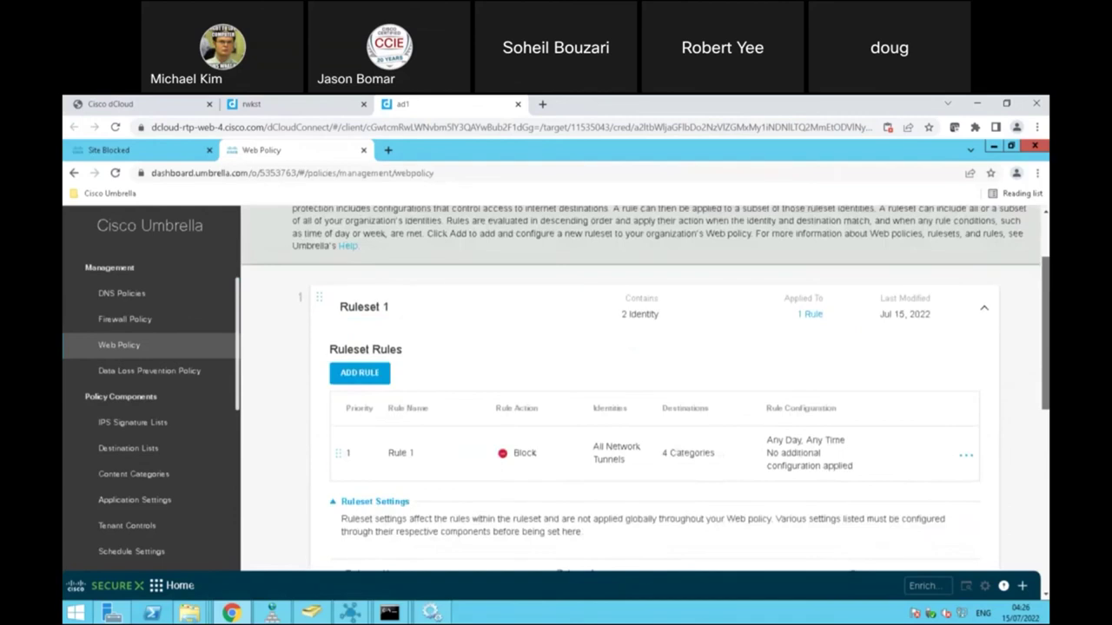
scroll(646, 387, "down", 2)
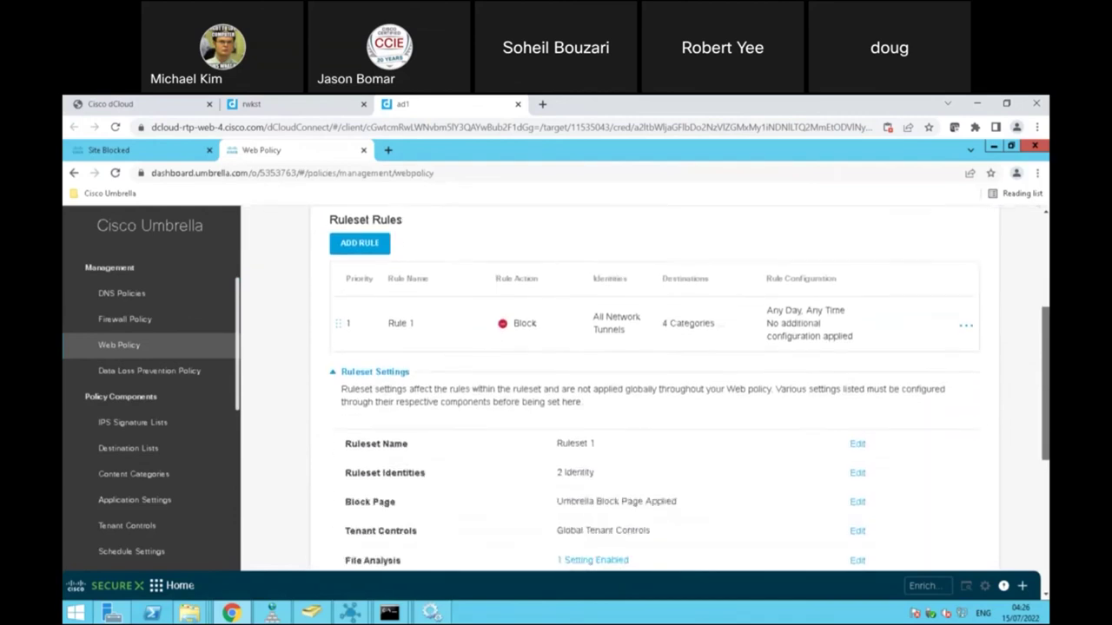
scroll(646, 386, "down", 3)
scroll(646, 387, "up", 2)
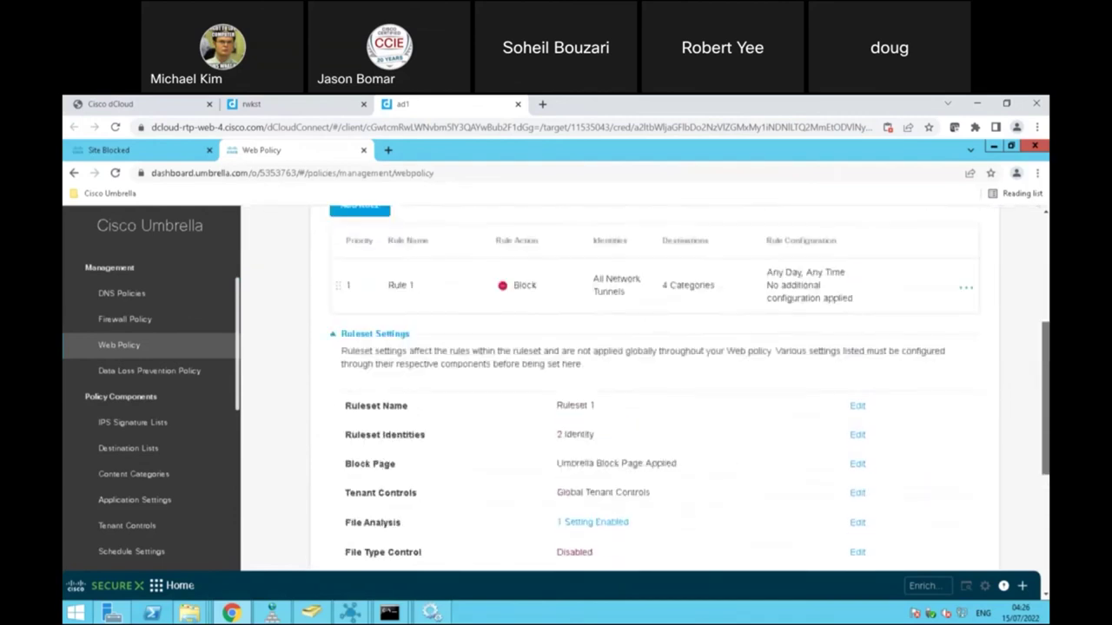
scroll(646, 387, "up", 2)
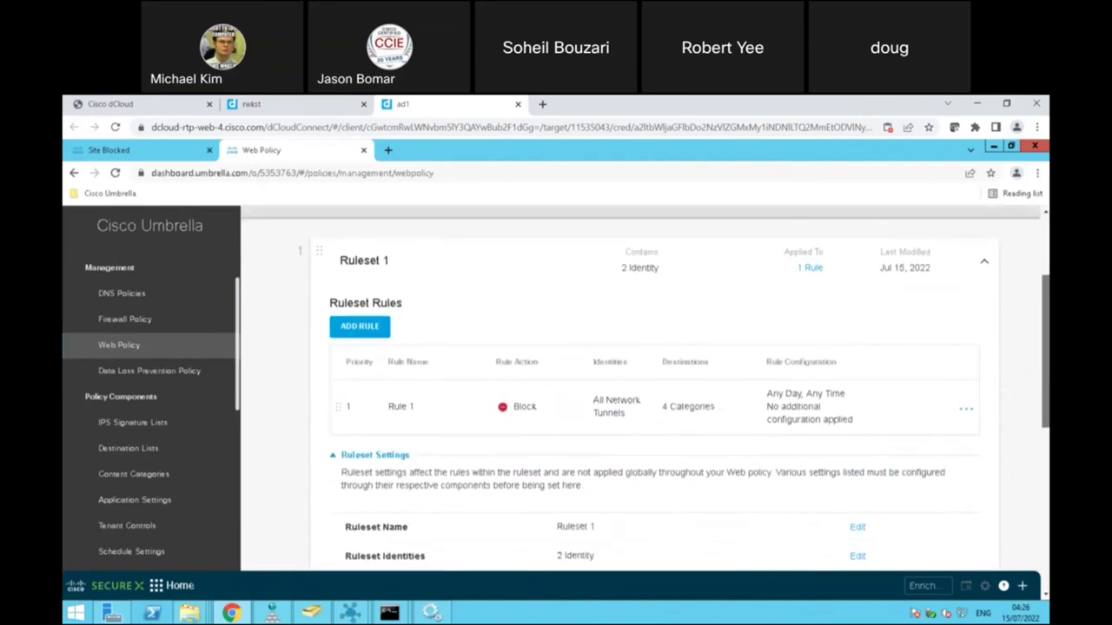
Step: Add Rule 2 to Ruleset 1 and review its Block action choices
left_click(382, 336)
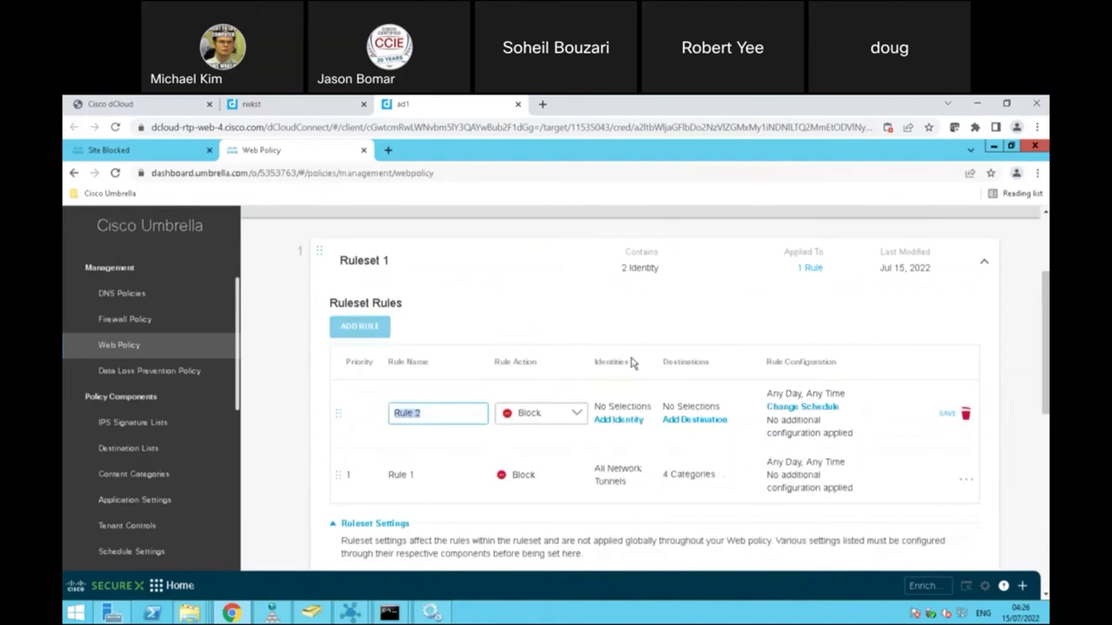
left_click(579, 413)
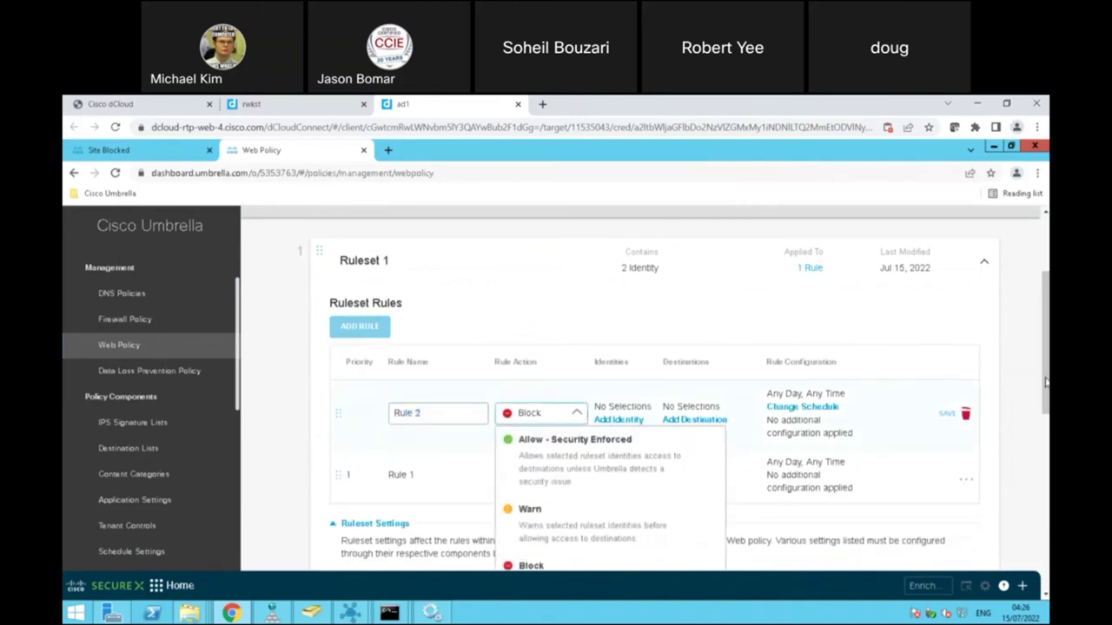
left_click_drag(1047, 374, 1047, 437)
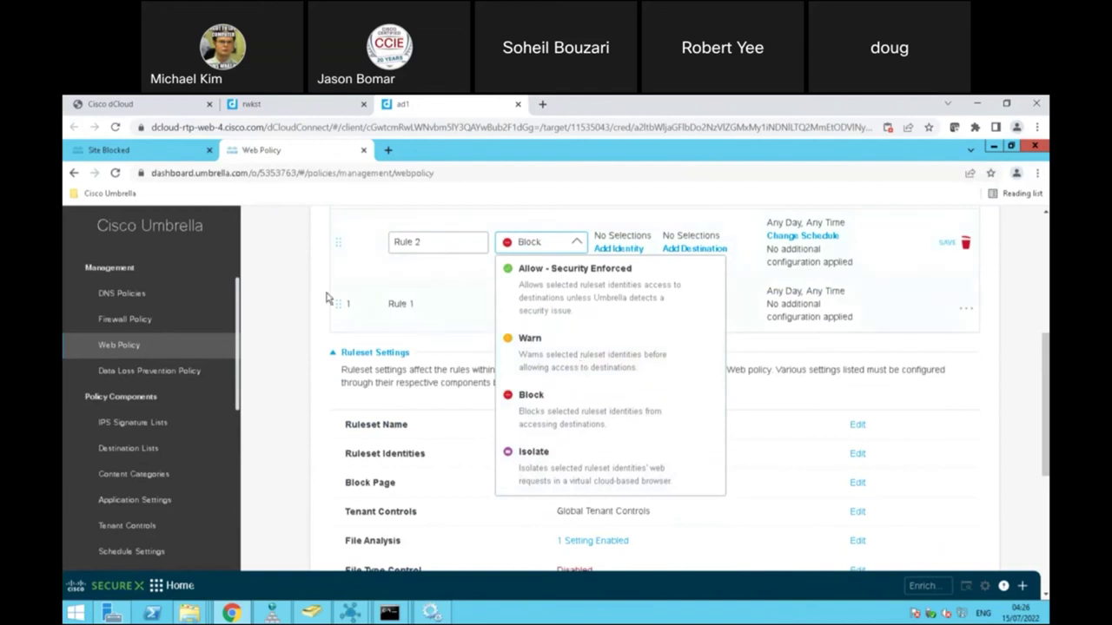
scroll(307, 298, "down", 1)
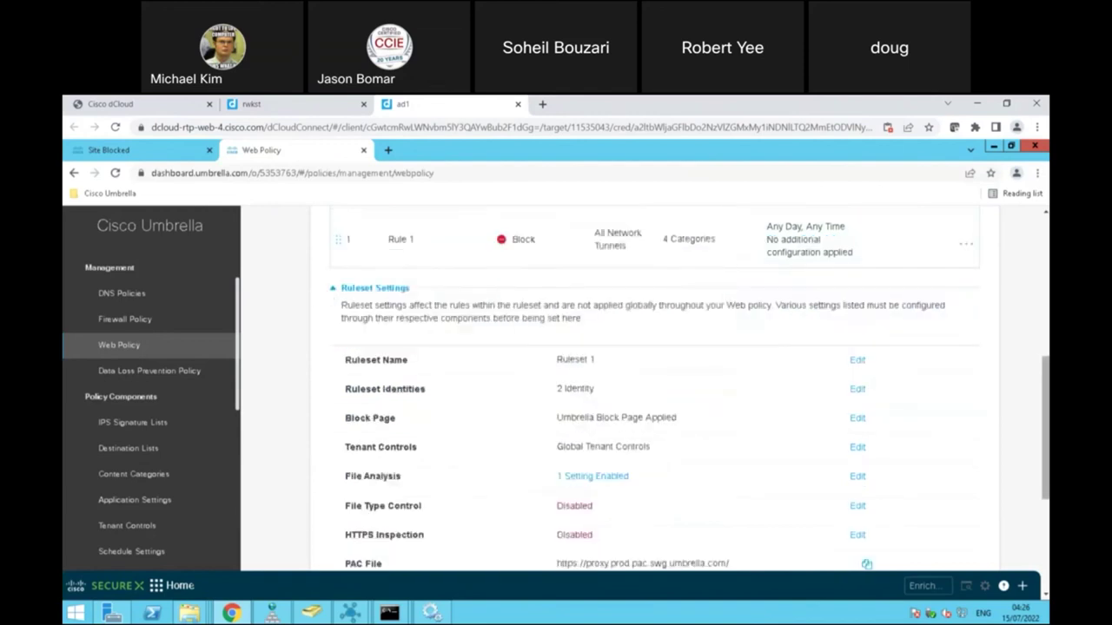
scroll(1046, 425, "up", 1)
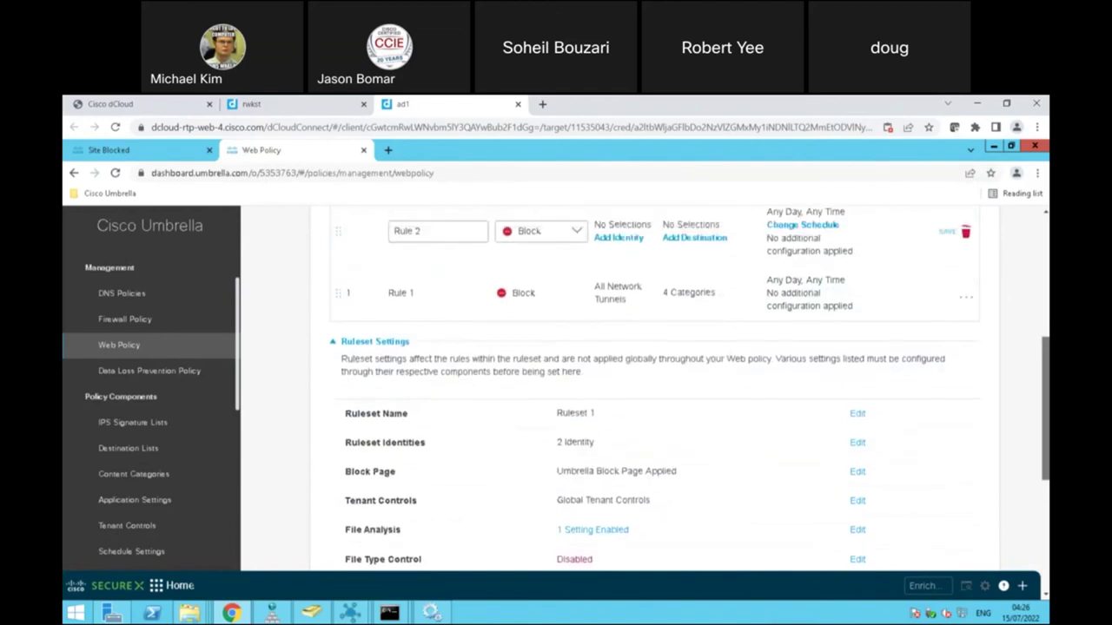
Step: Browse Application Settings and Content Categories destinations, cancel, then open the Data Loss Prevention Policy page
left_click(695, 254)
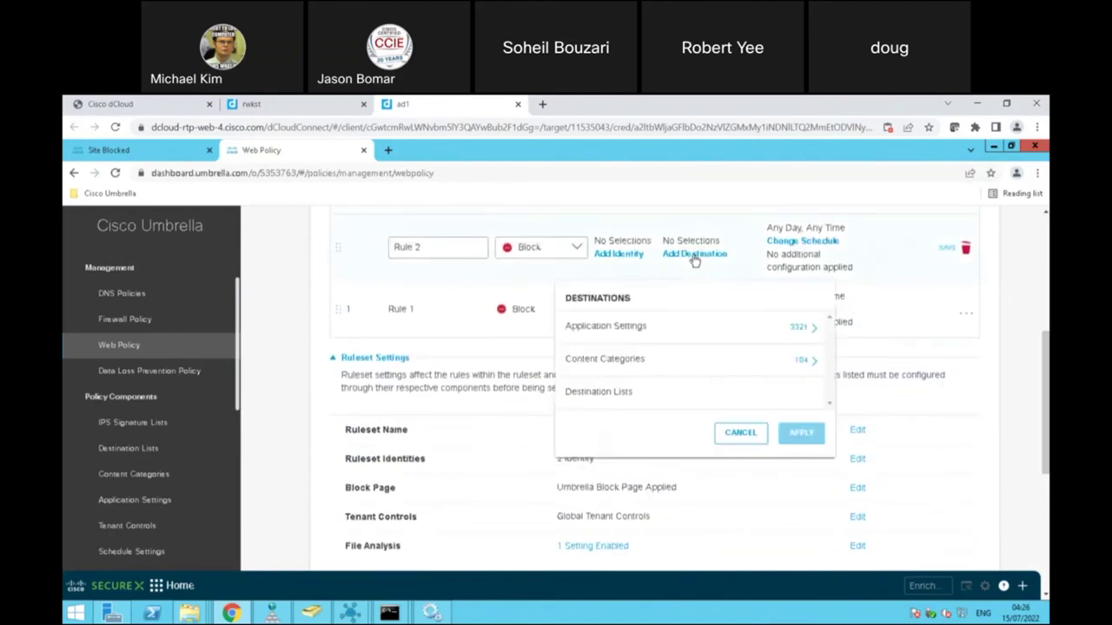
left_click(810, 330)
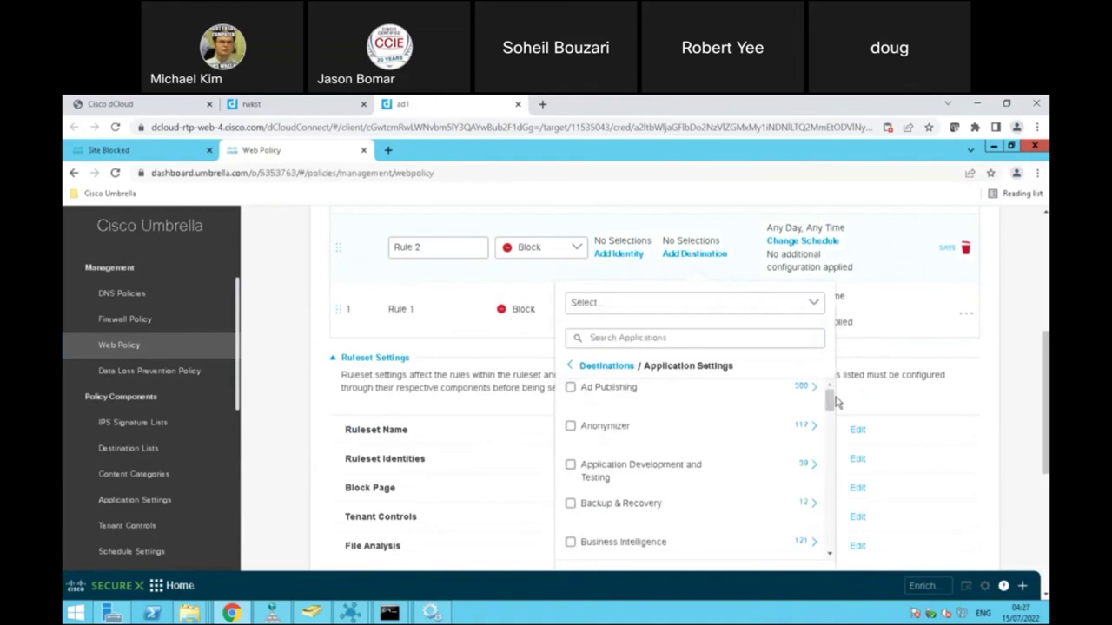
left_click(604, 365)
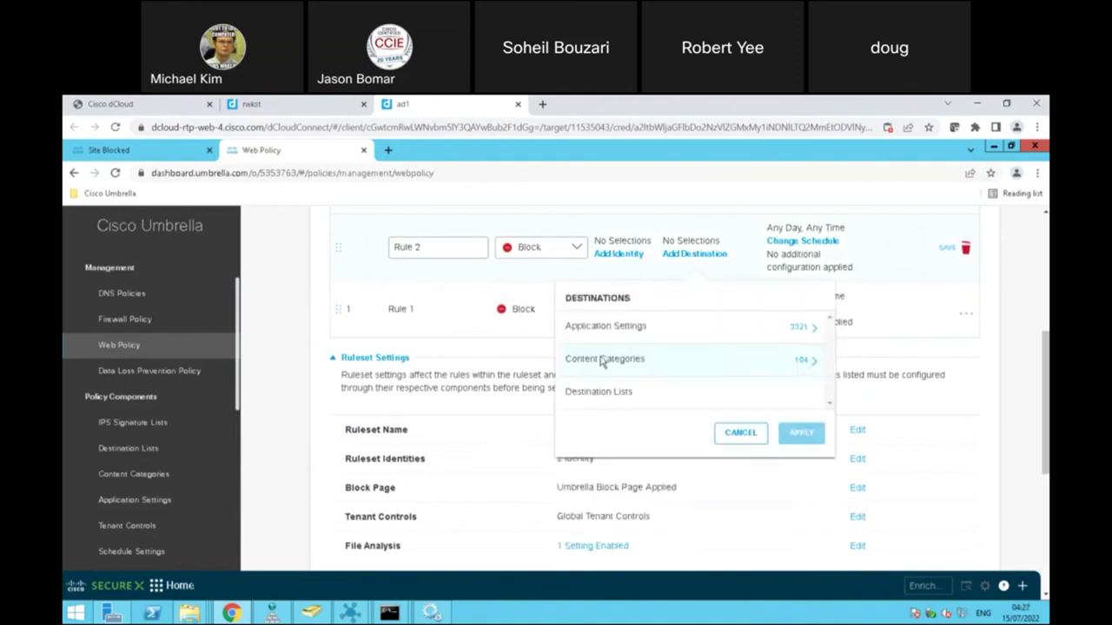
left_click(801, 366)
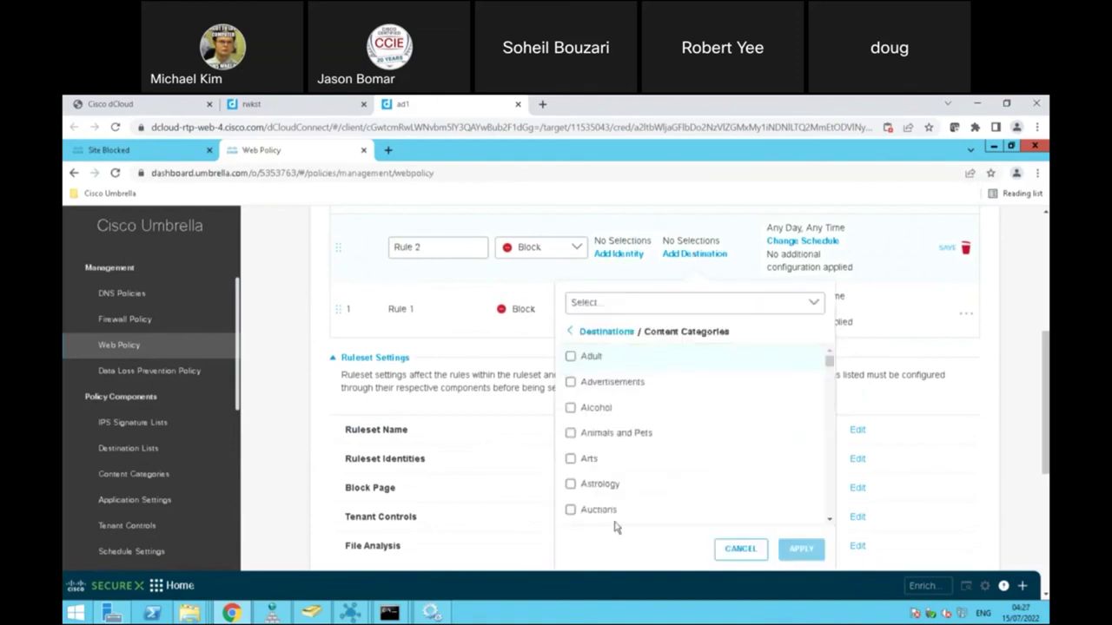
left_click(607, 331)
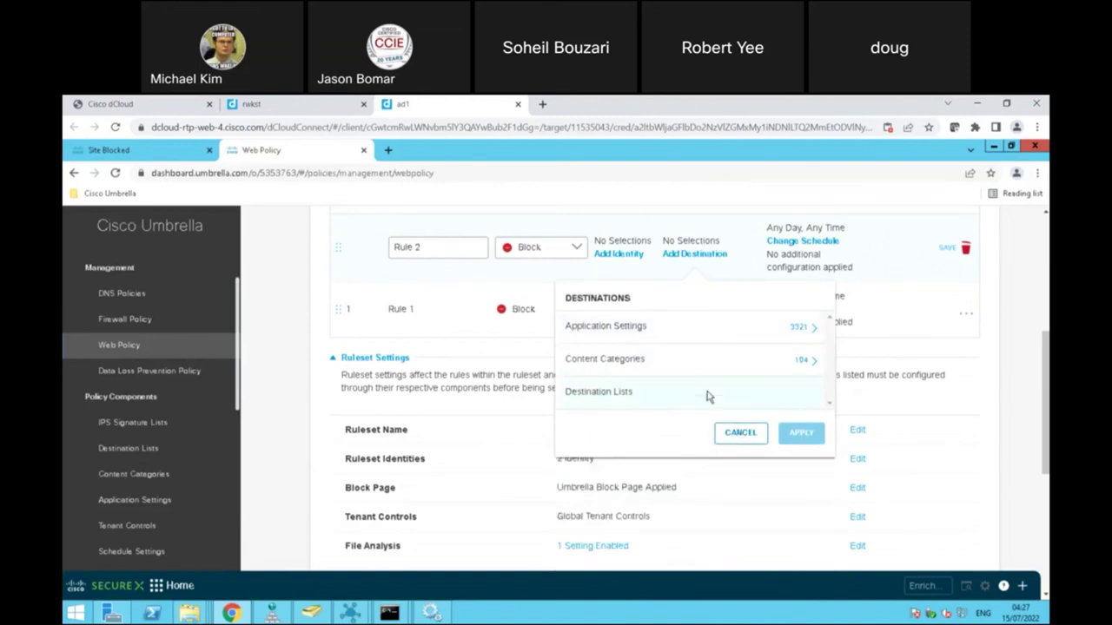
left_click(740, 433)
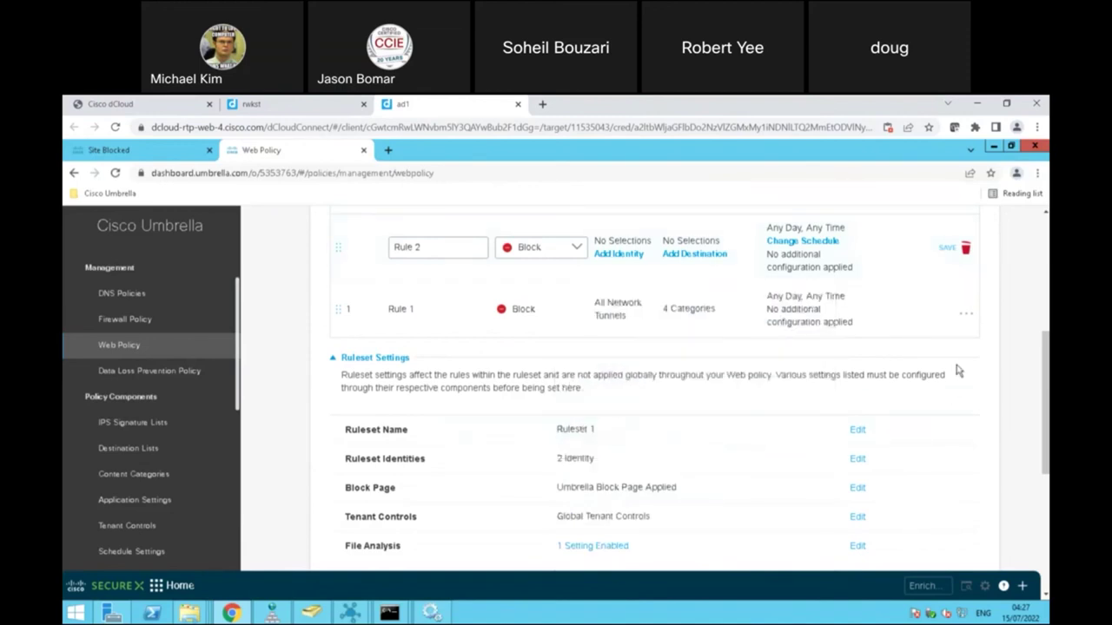
left_click_drag(1046, 348, 1047, 495)
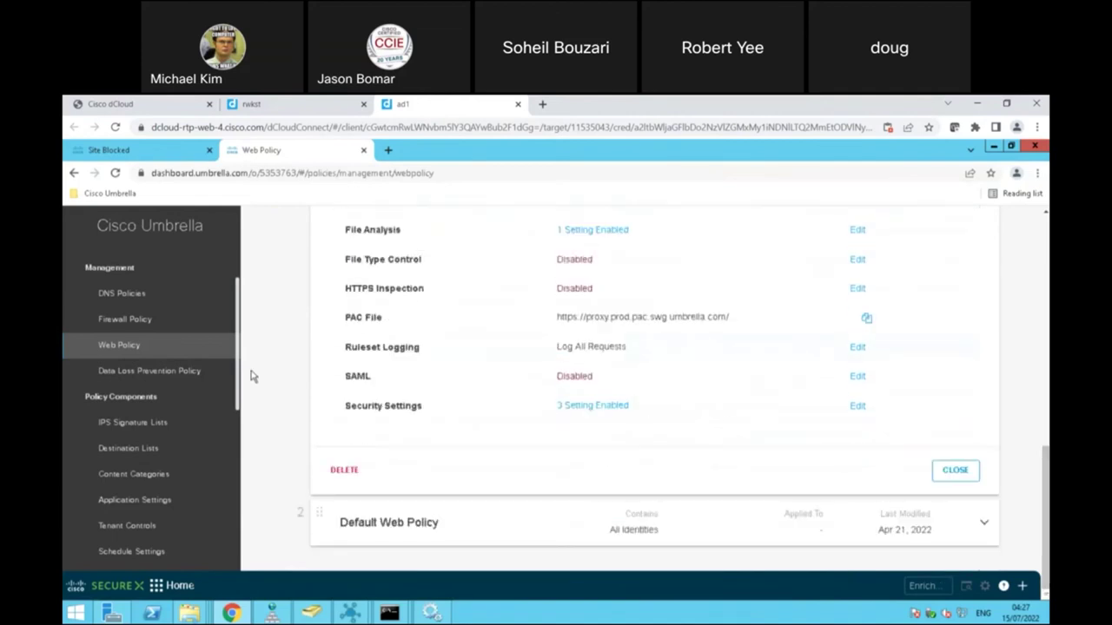
left_click(183, 373)
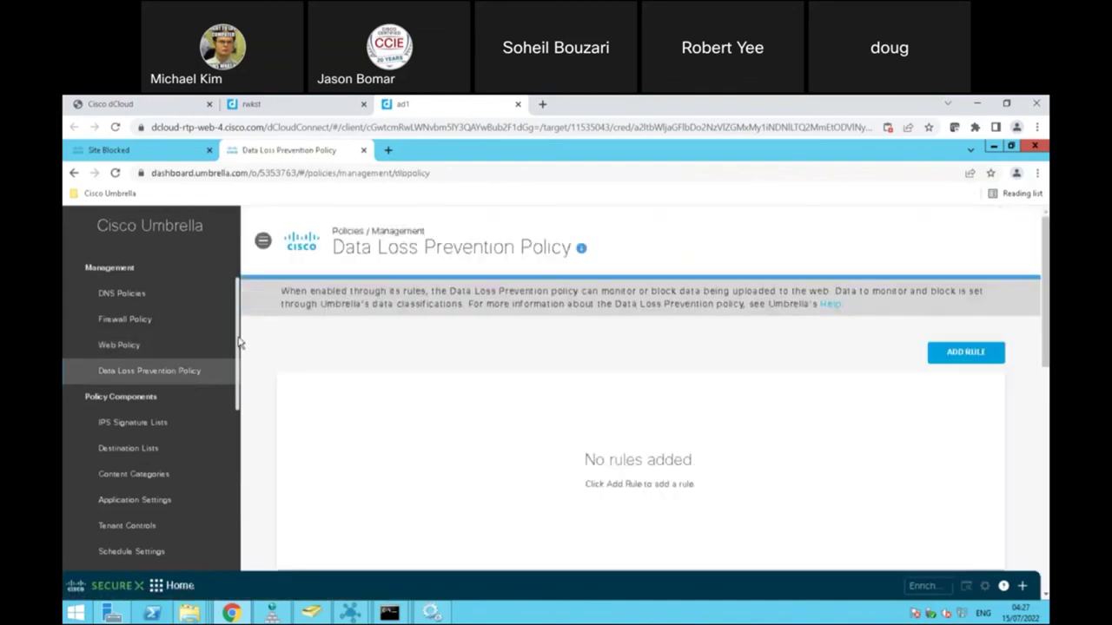
Step: View the four default IPS Signature Lists, then switch to the rwkst workstation session
scroll(241, 349, "down", 1)
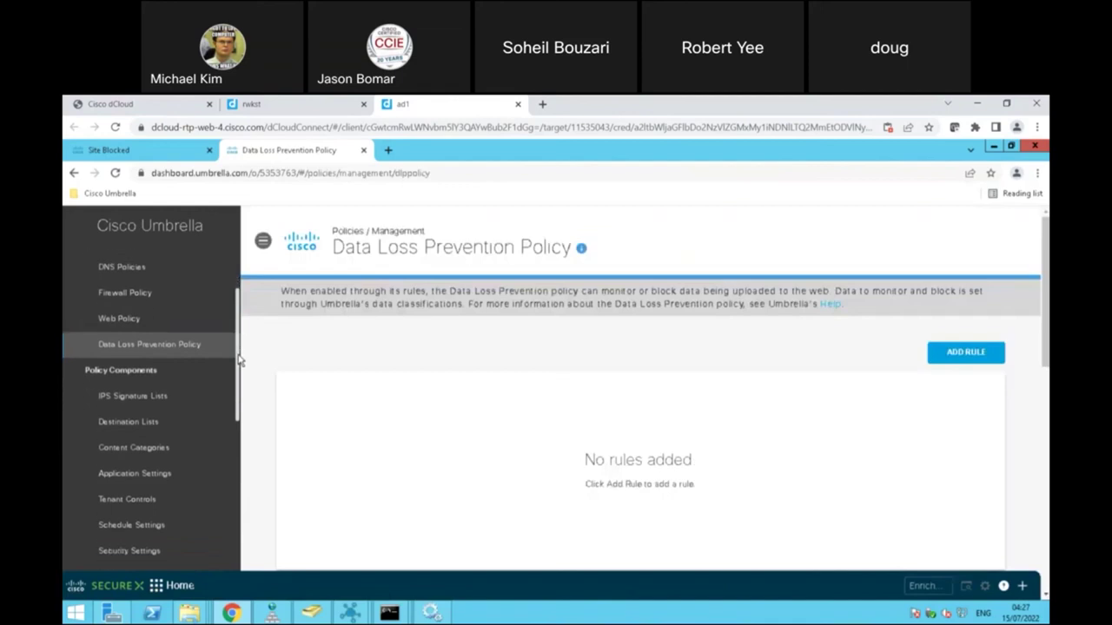
left_click_drag(237, 364, 237, 395)
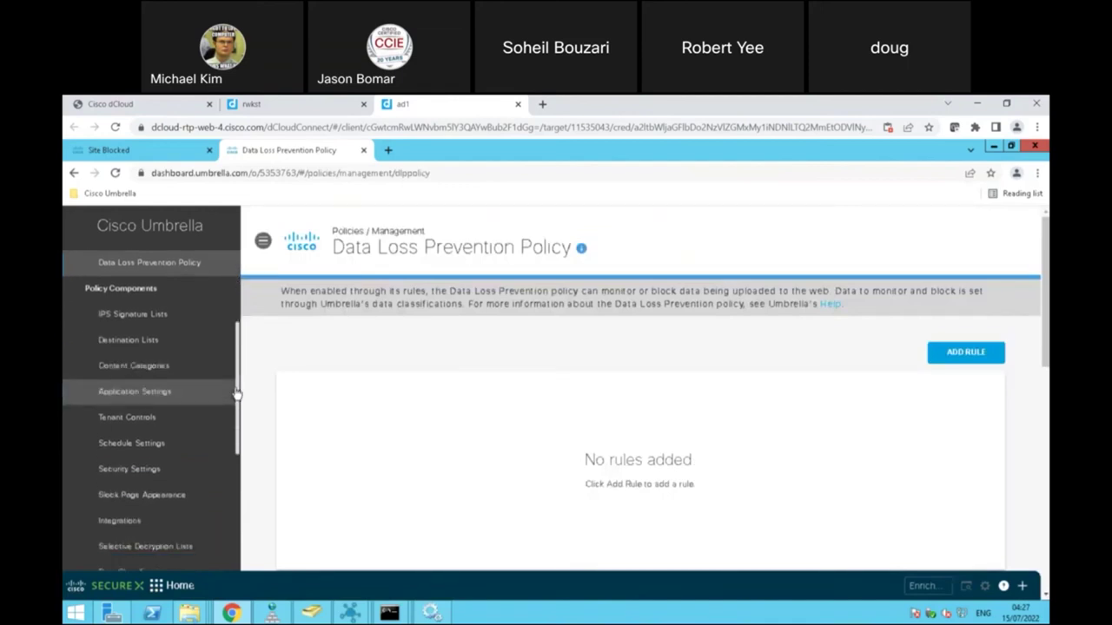
left_click(135, 314)
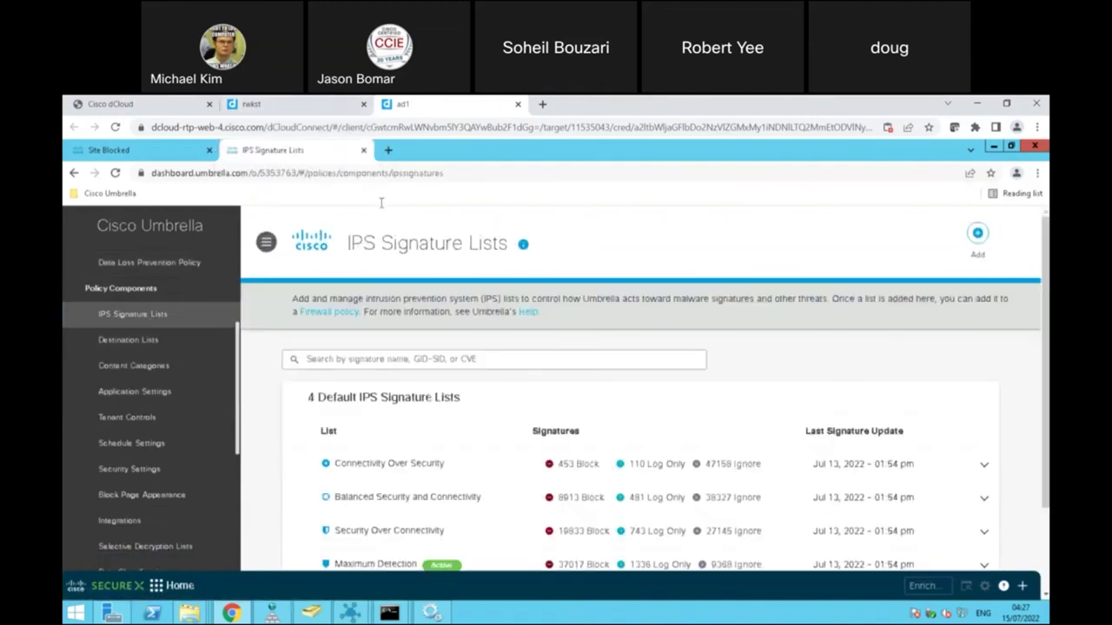
left_click(312, 106)
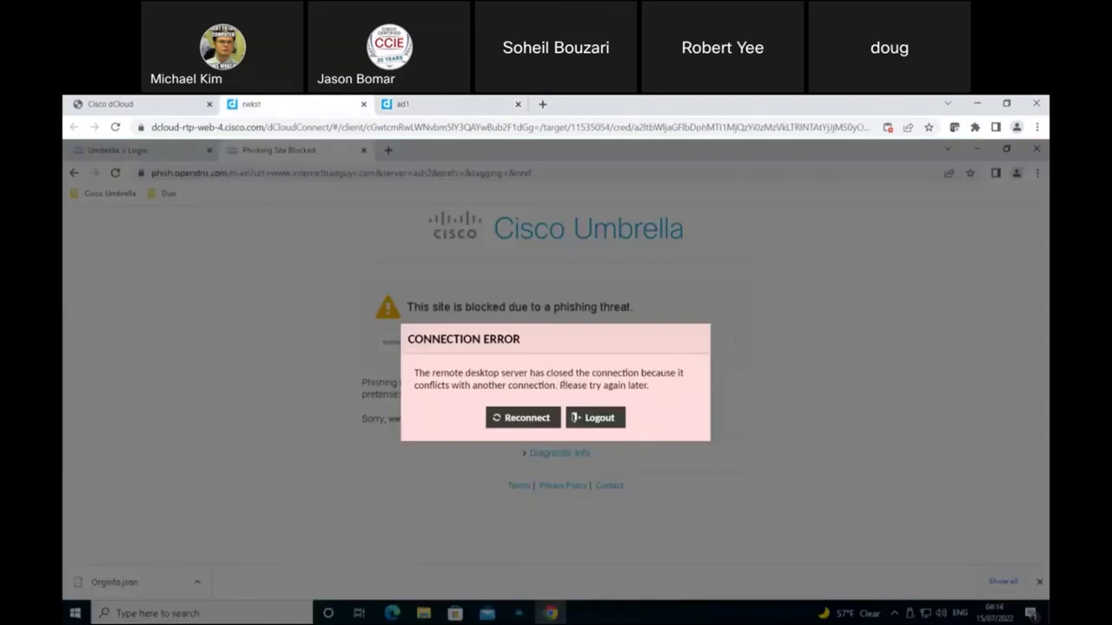
Step: Reconnect the rwkst remote desktop and open AnyConnect from the system tray
left_click(530, 419)
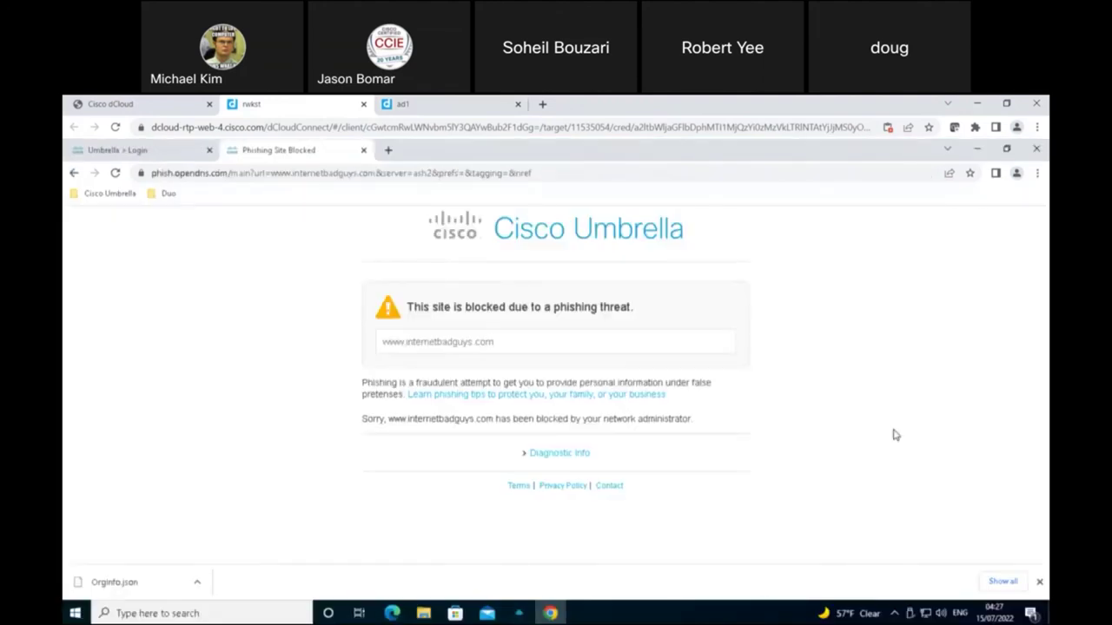
left_click(894, 613)
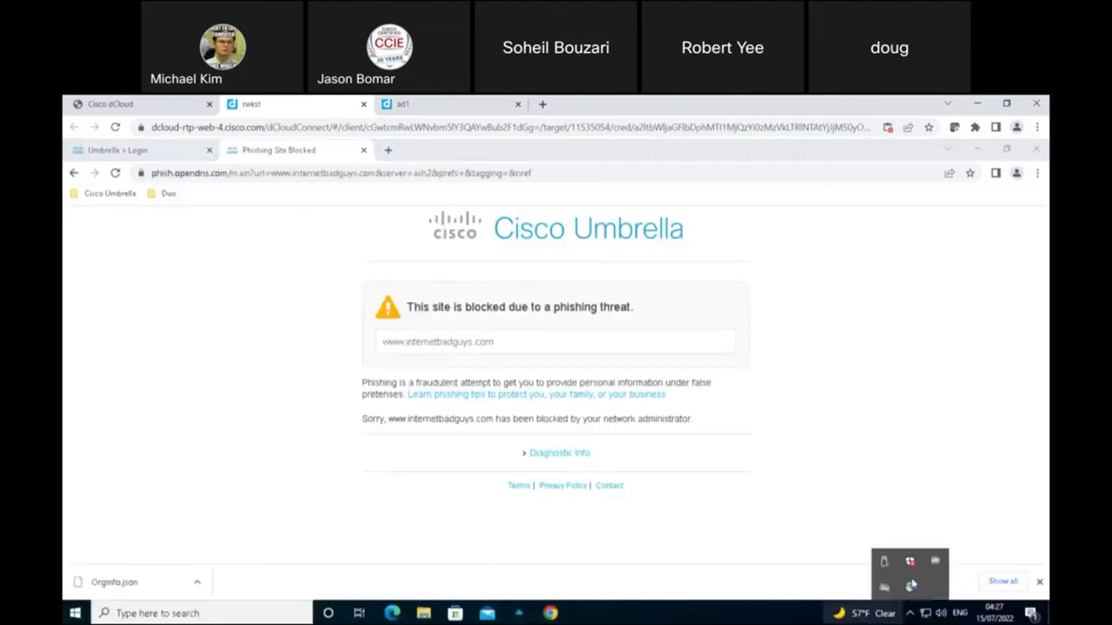
left_click(911, 586)
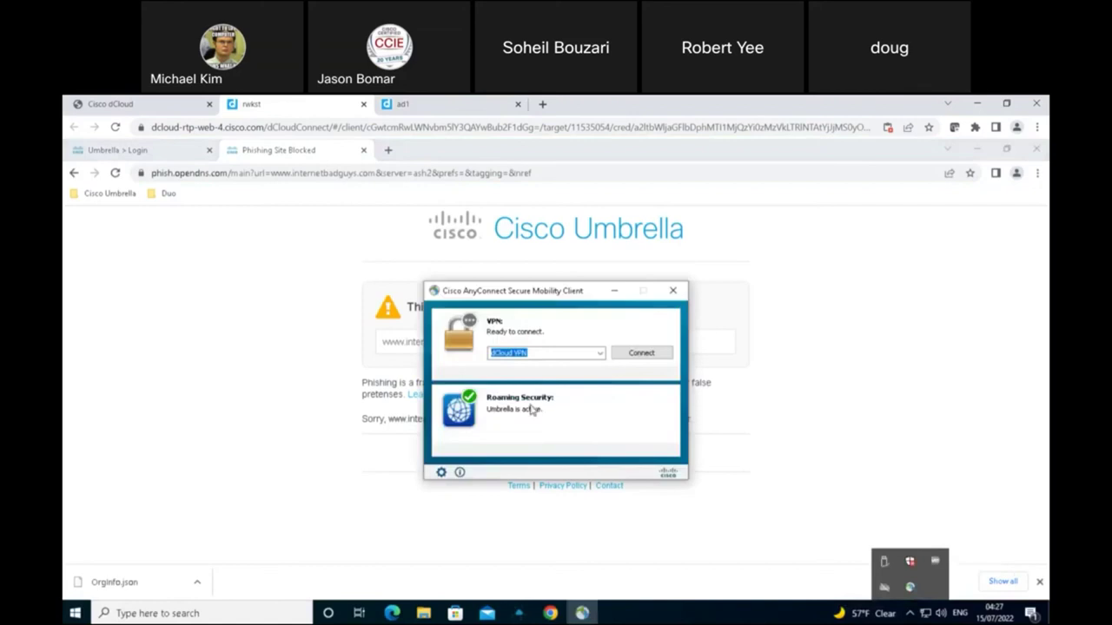
Step: Check the Roaming Security statistics confirming Umbrella protection, then close the details window
left_click(441, 472)
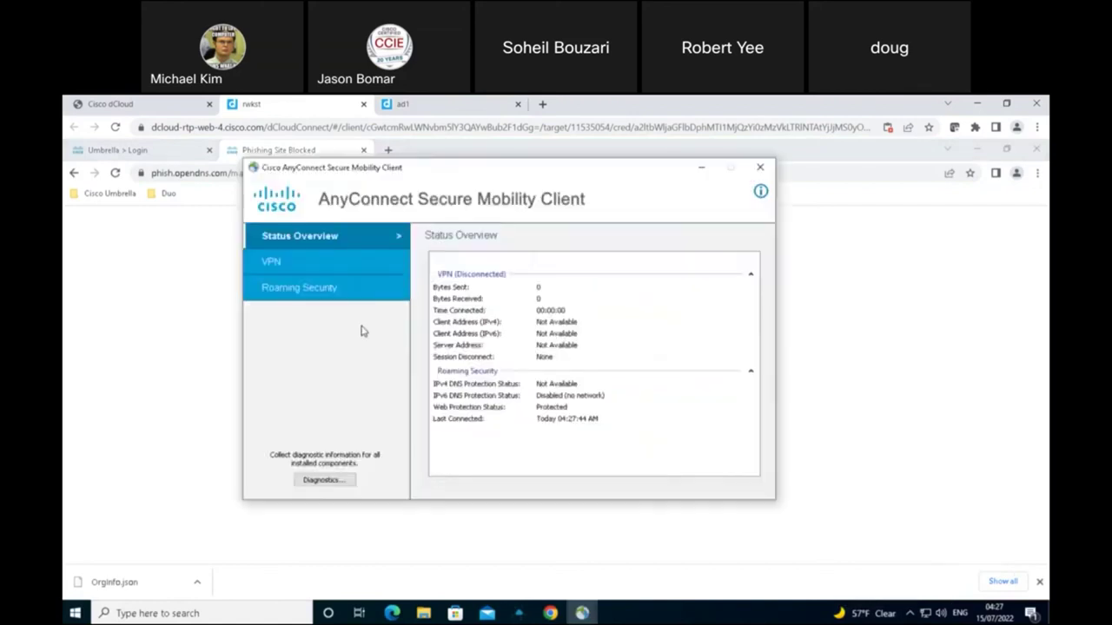
left_click(330, 289)
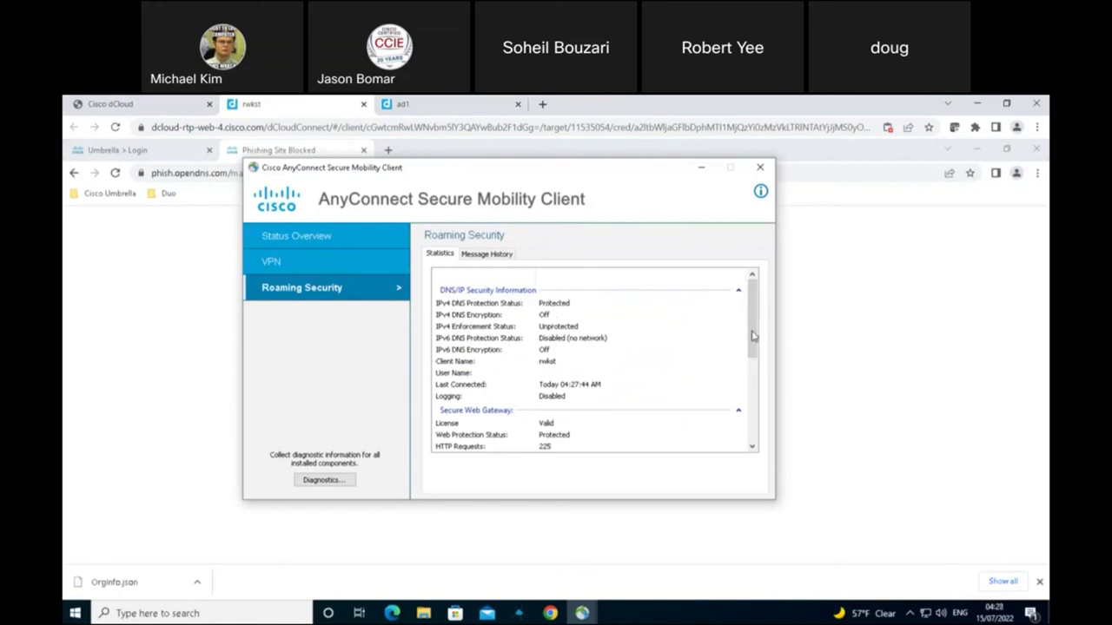
scroll(752, 365, "down", 5)
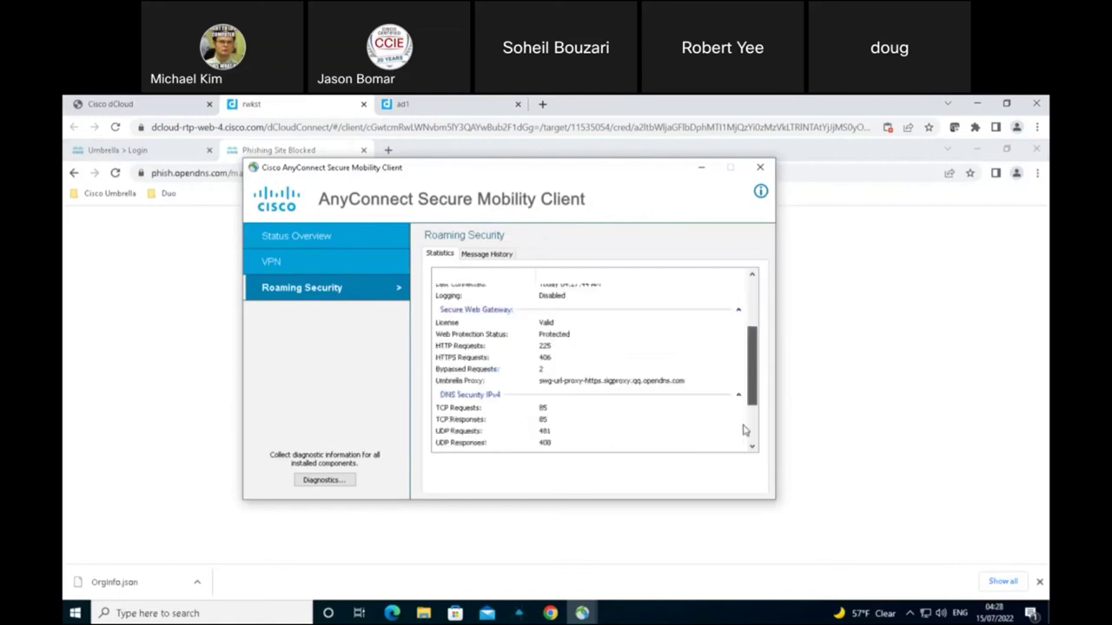
left_click(760, 167)
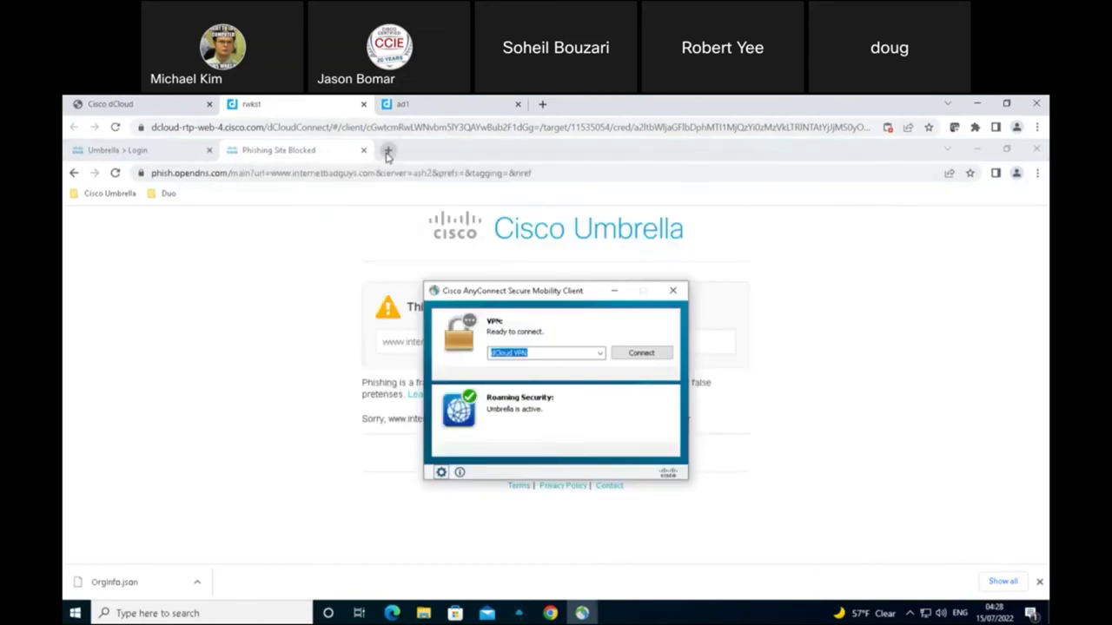
Step: Load the welcome.umbrella.com test page in a new Chrome tab
left_click(388, 151)
type("welcome")
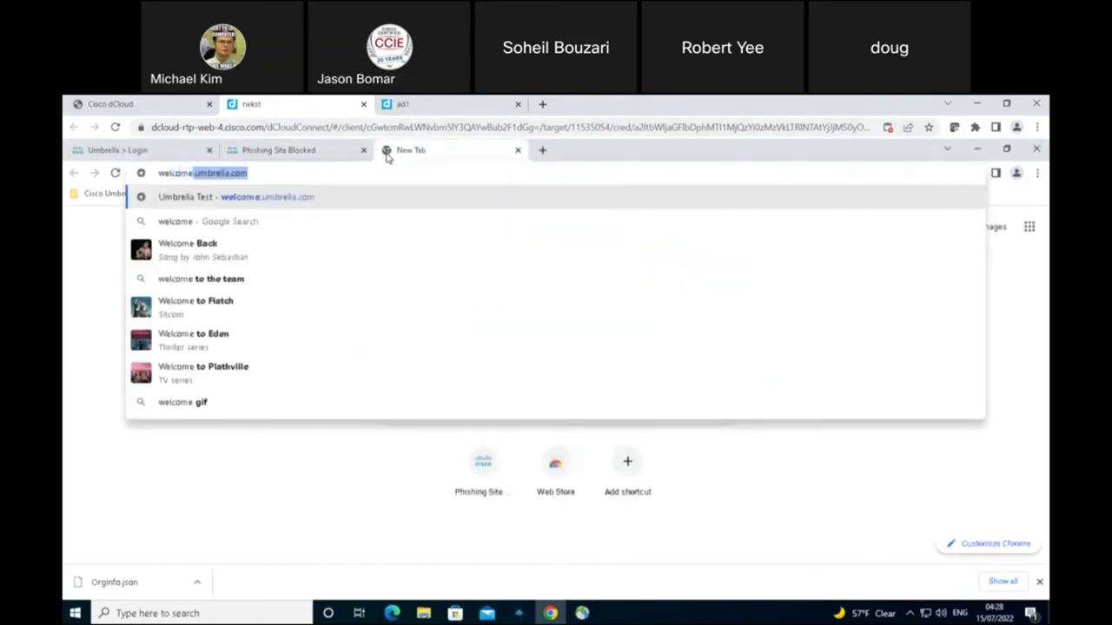
key("Return")
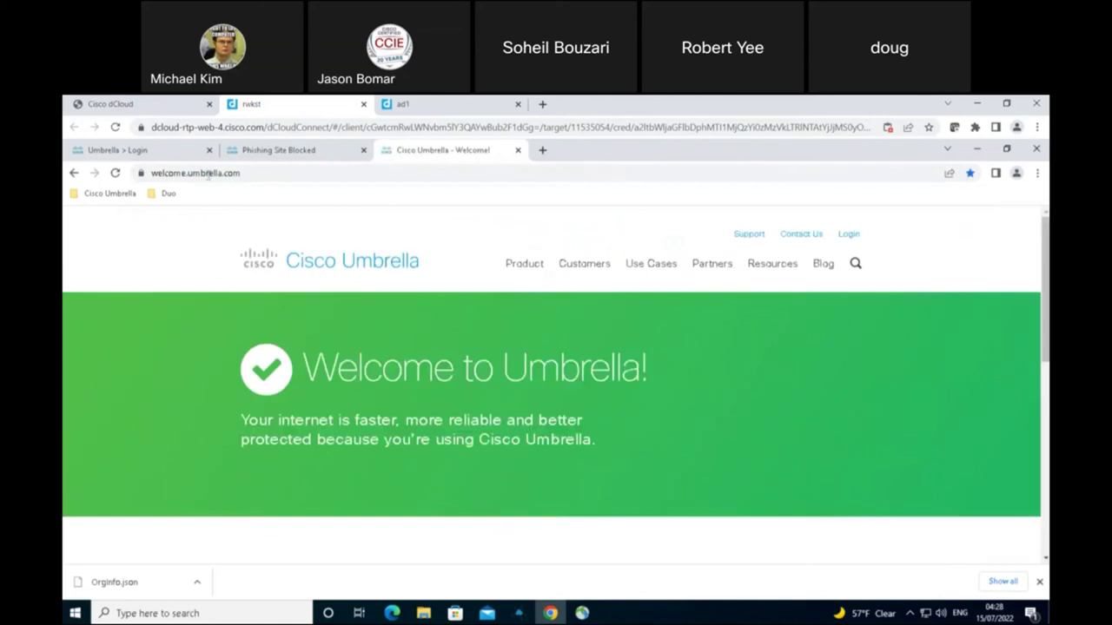
Step: Visit the Example Malware Site bookmark and get Umbrella's security-threat block page
left_click(104, 195)
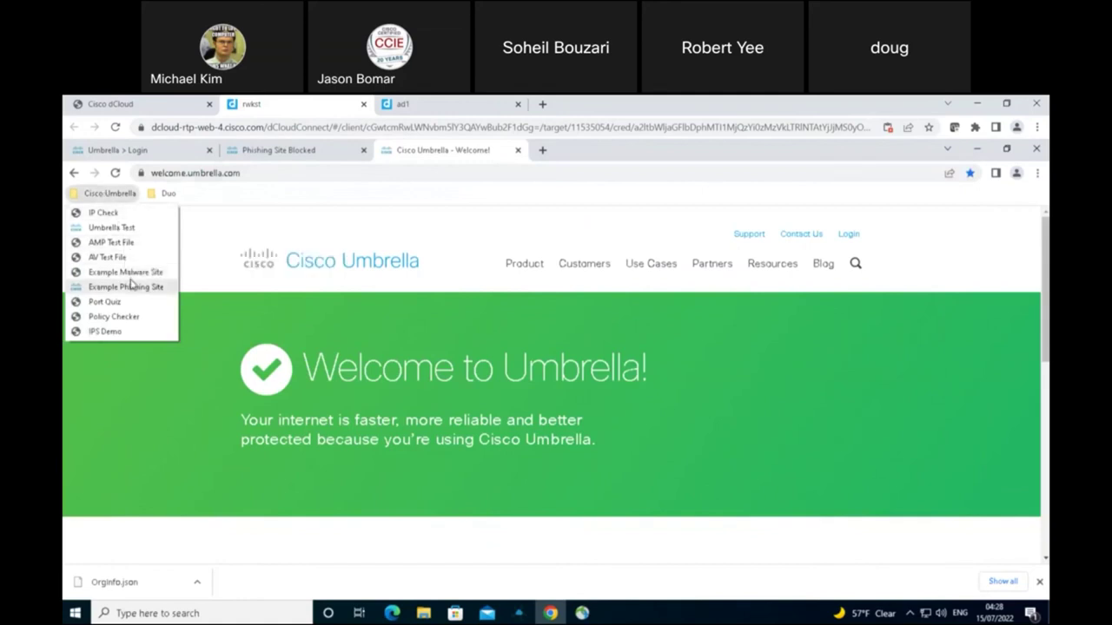
left_click(126, 273)
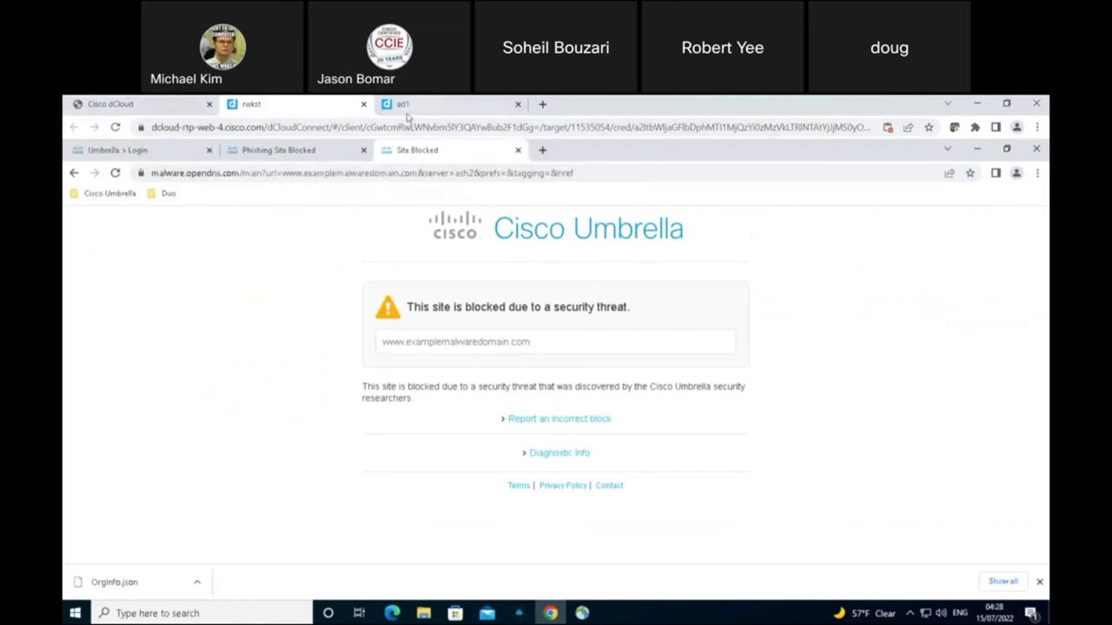
left_click(425, 106)
Step: In the ad1 session, open Deployments > Roaming Computers
left_click(287, 104)
left_click(421, 106)
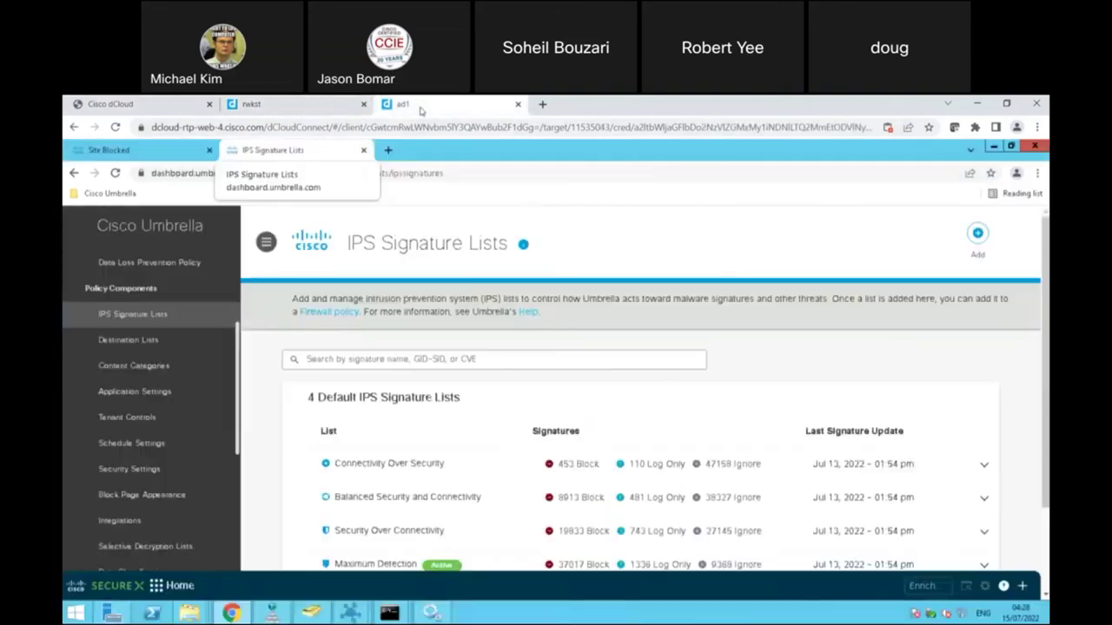
left_click_drag(241, 345, 243, 268)
left_click(211, 294)
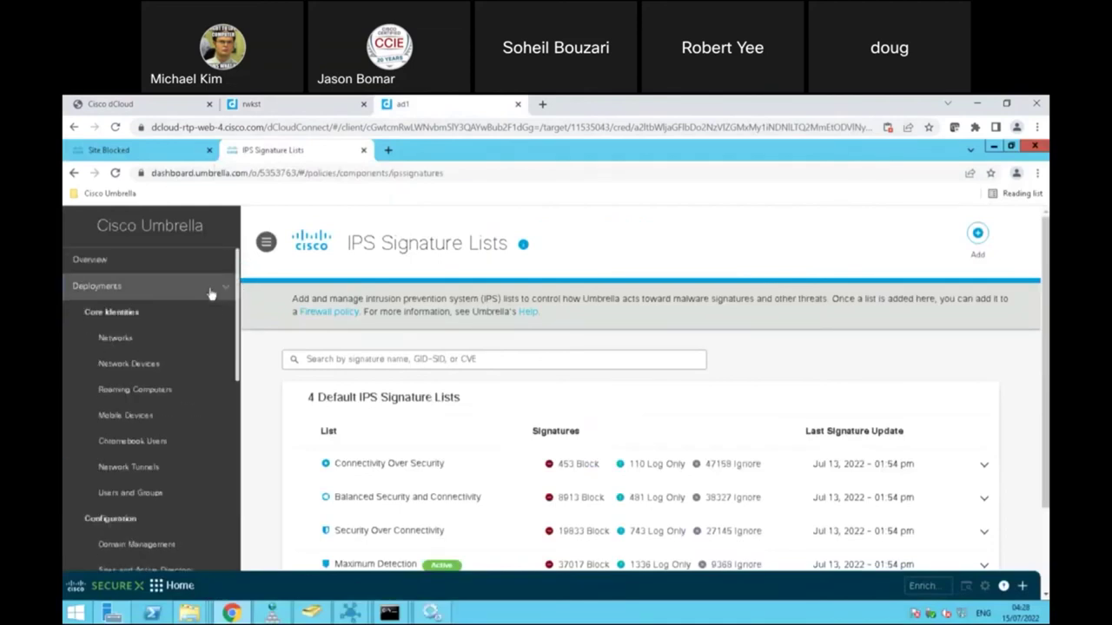
left_click(131, 391)
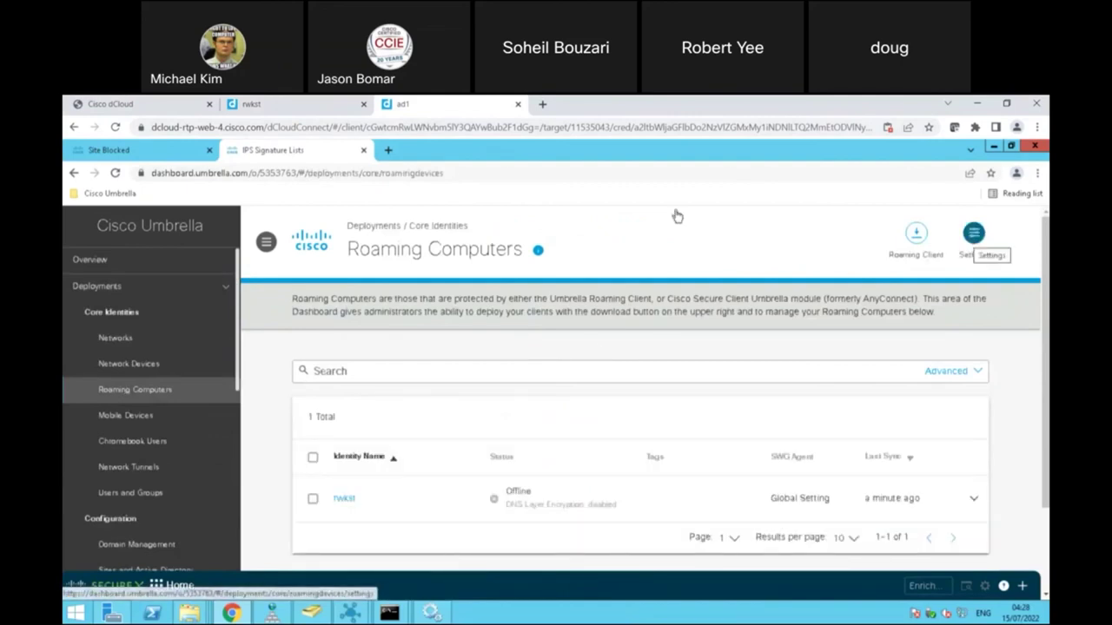
Step: Review the Cisco Secure Roaming Client global settings, including Secure Web Gateway enabled
left_click(974, 234)
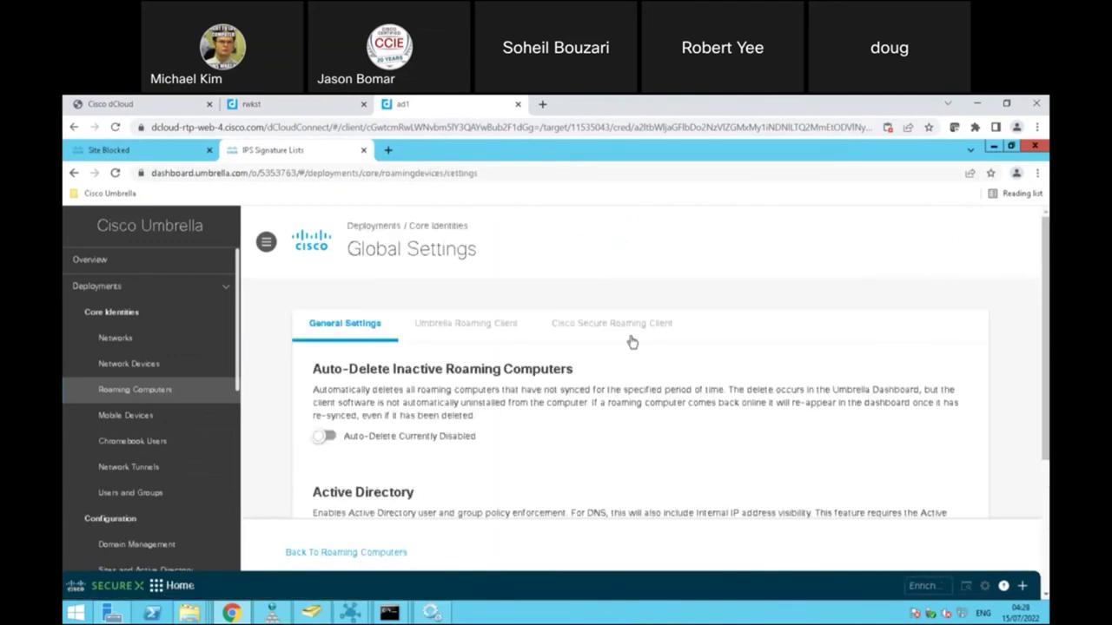
left_click(620, 323)
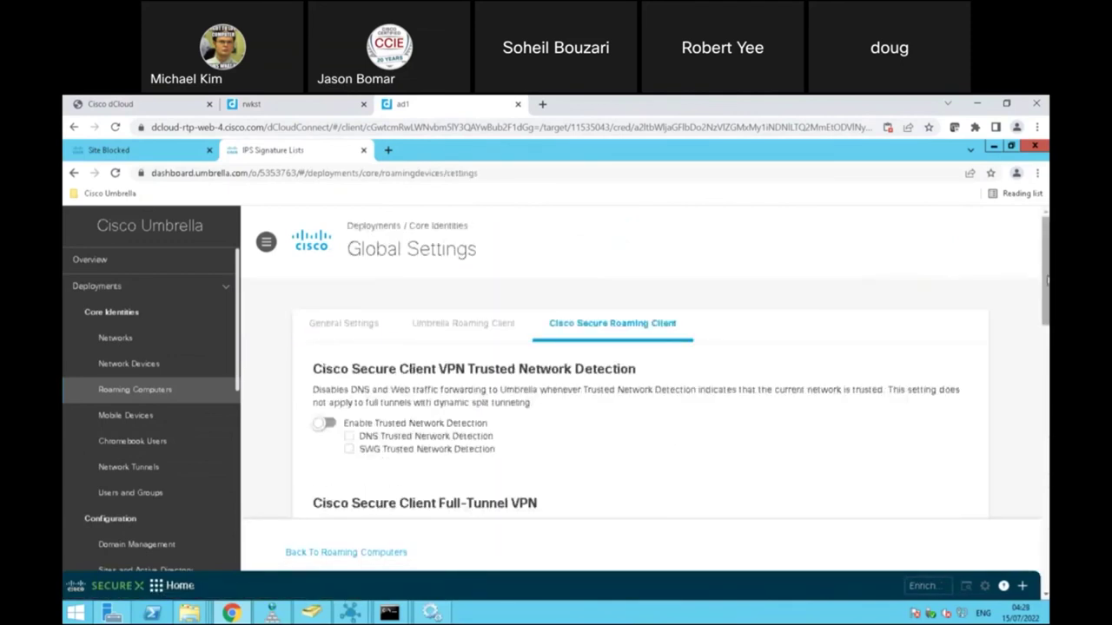
scroll(620, 331, "down", 3)
scroll(681, 362, "down", 8)
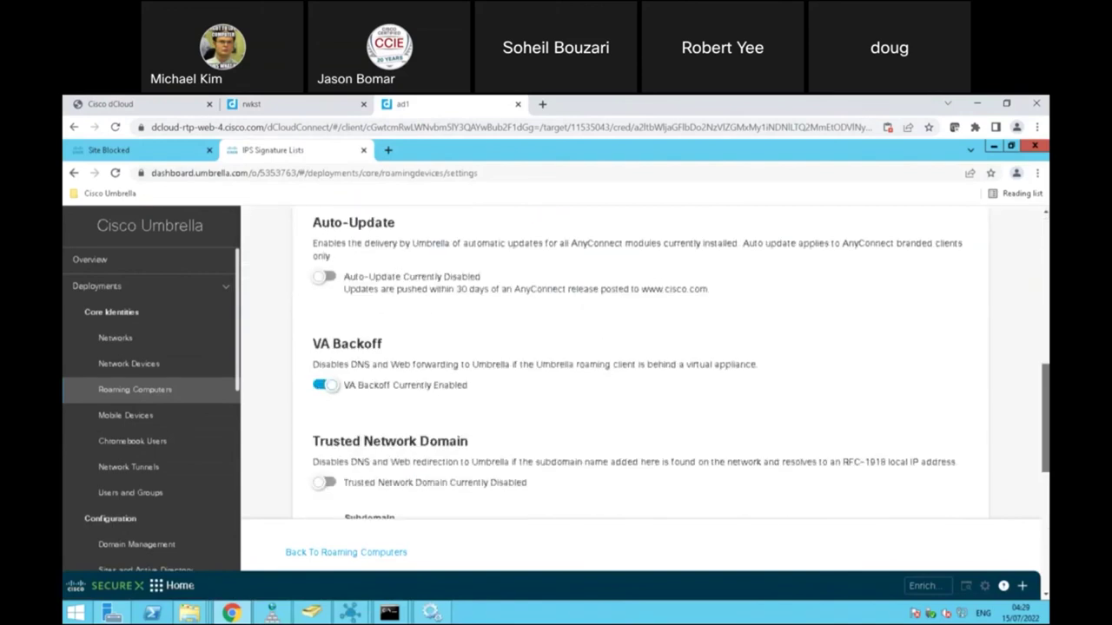
scroll(463, 481, "down", 3)
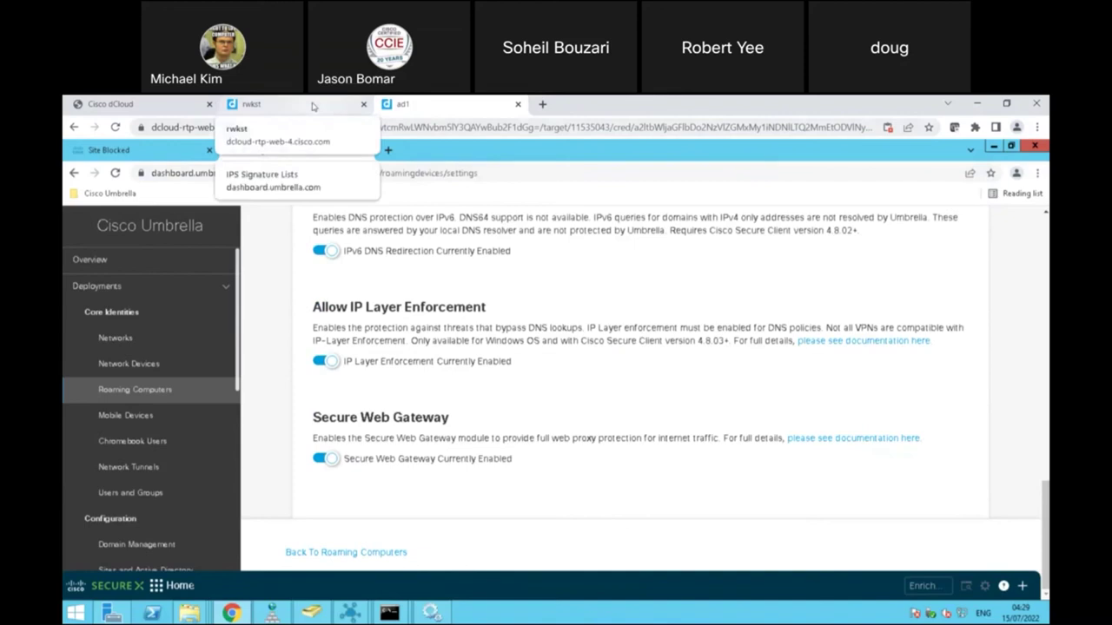
left_click(313, 106)
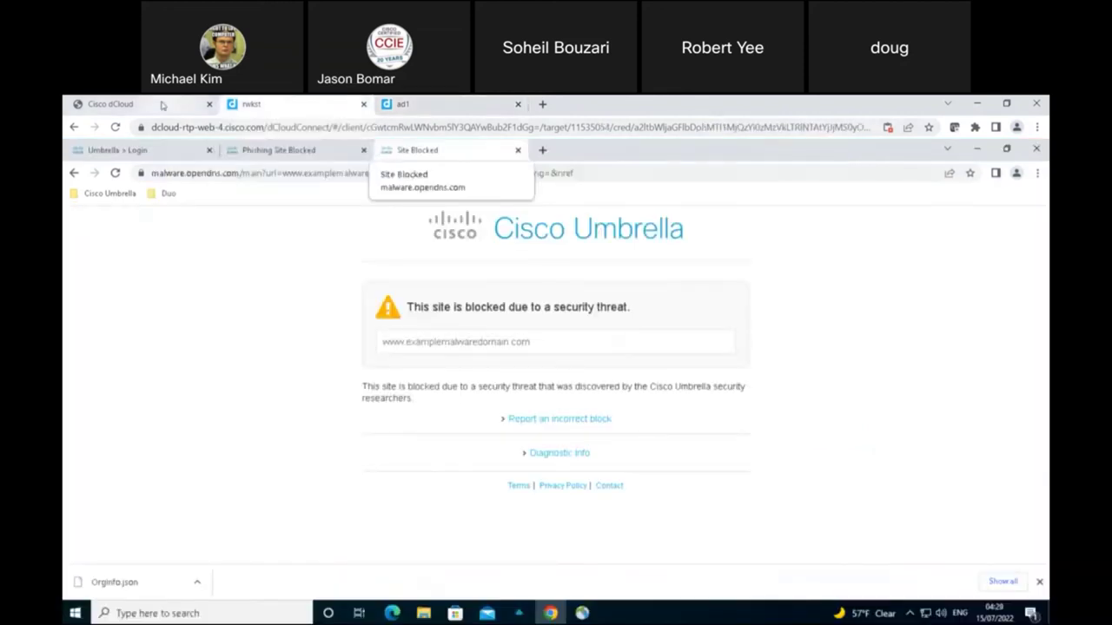
Step: In the dCloud topology, show br1-wkst's IP address and credentials
left_click(161, 105)
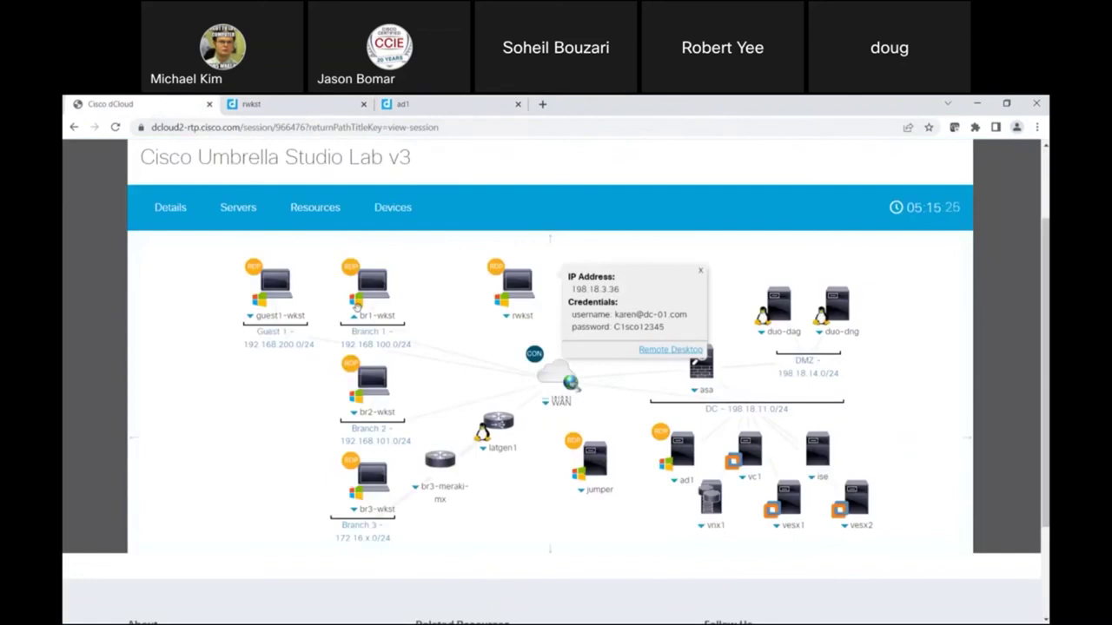
left_click(356, 318)
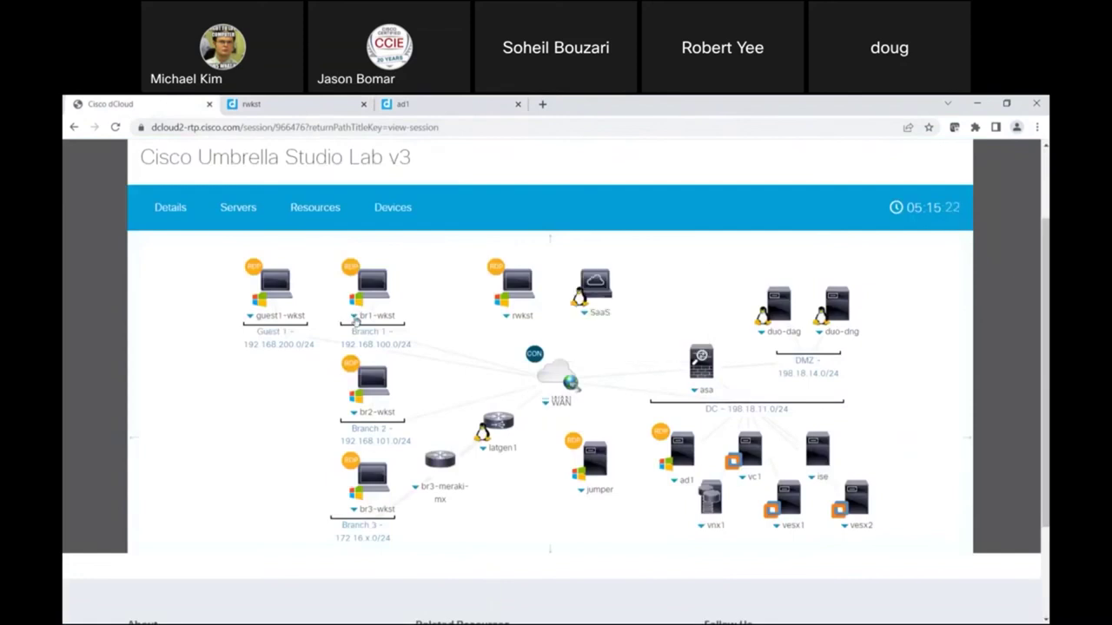
left_click(355, 317)
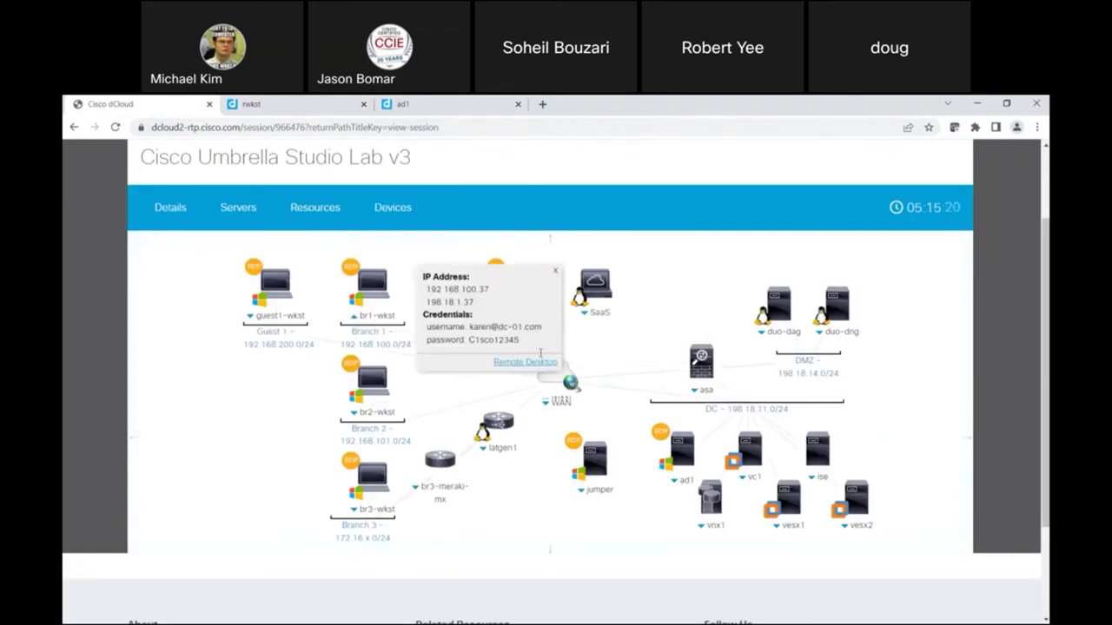
left_click(554, 271)
left_click(353, 317)
Step: Connect to br1-wkst, minimize Firefox, and launch Google Chrome from the desktop
left_click(521, 363)
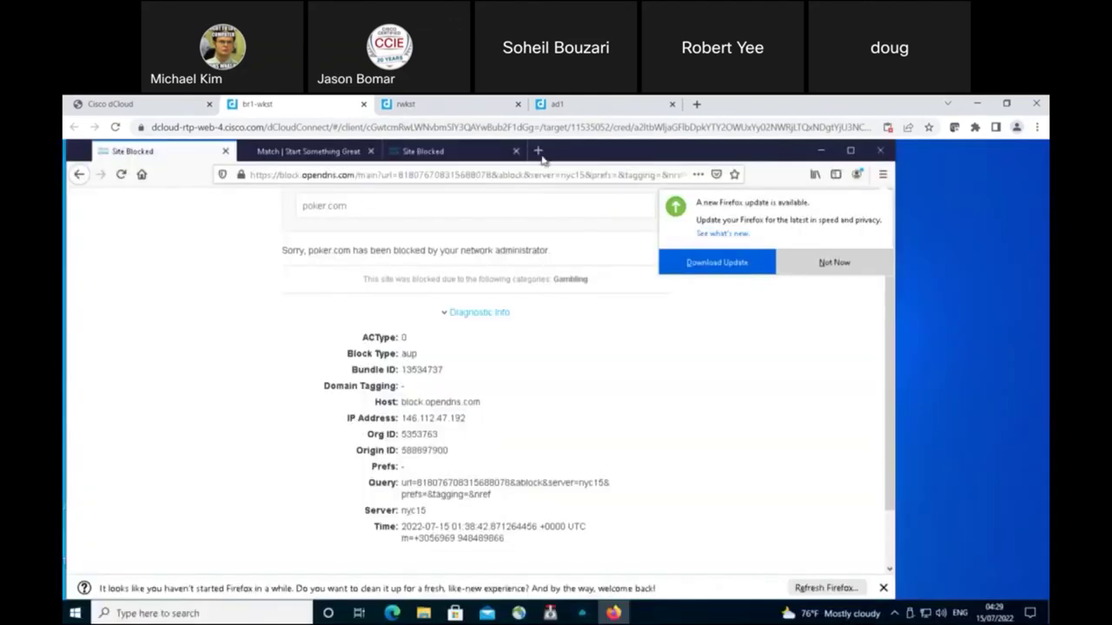
left_click(538, 152)
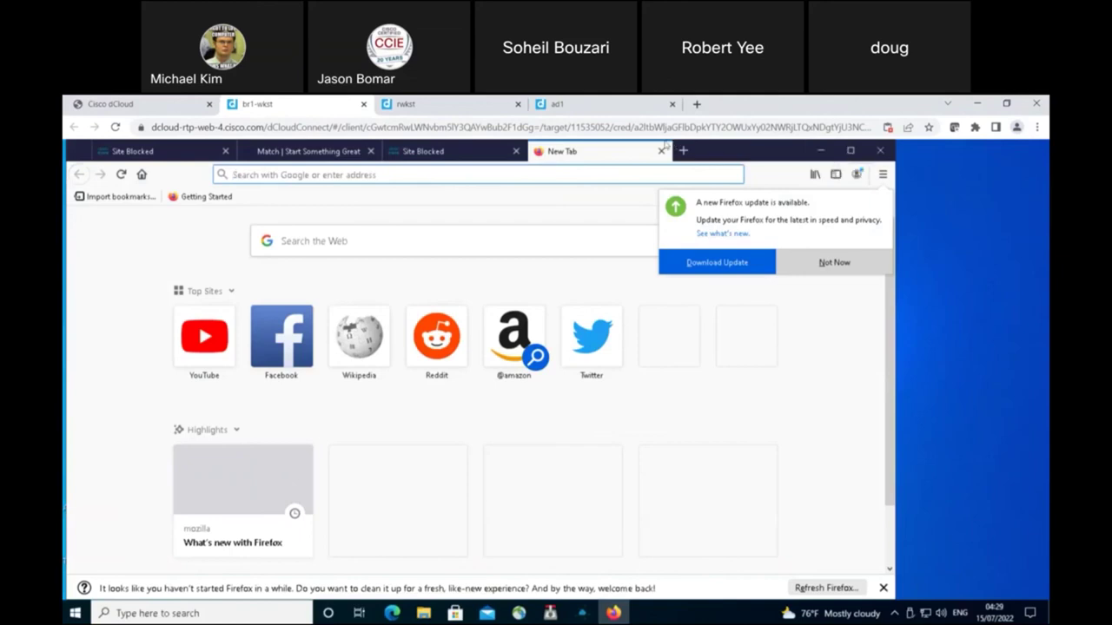
left_click(662, 153)
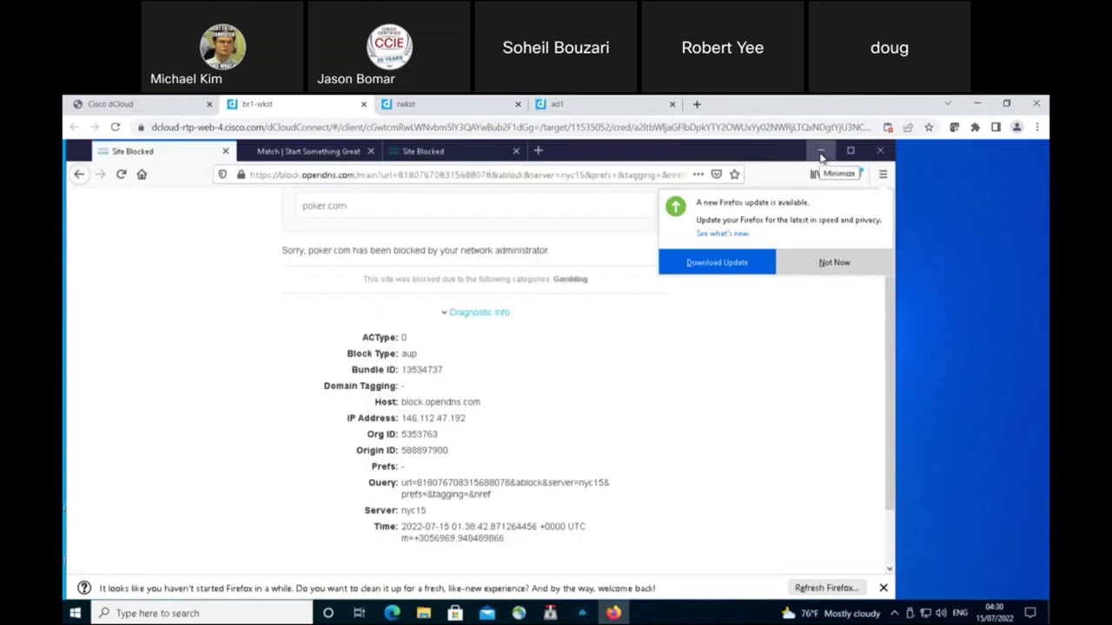
left_click(820, 151)
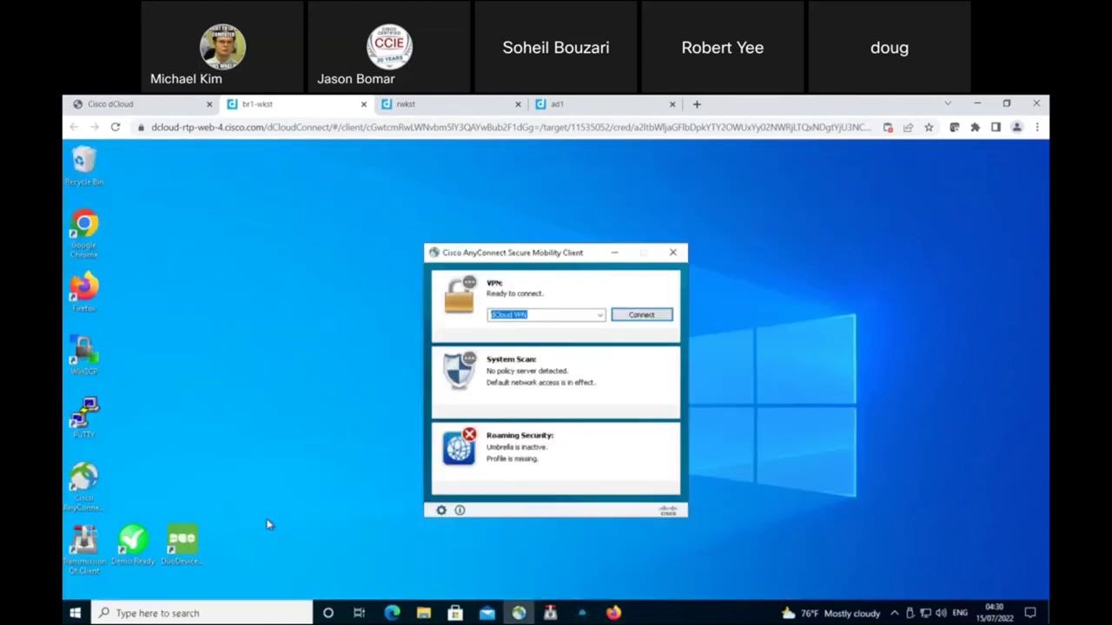
left_click(614, 614)
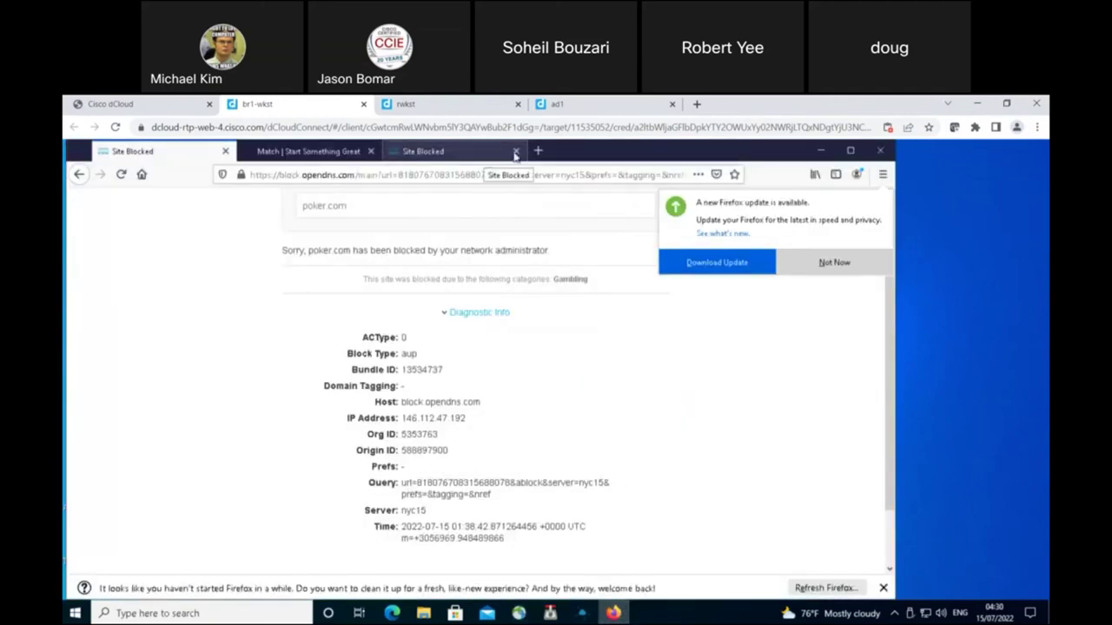
left_click(539, 152)
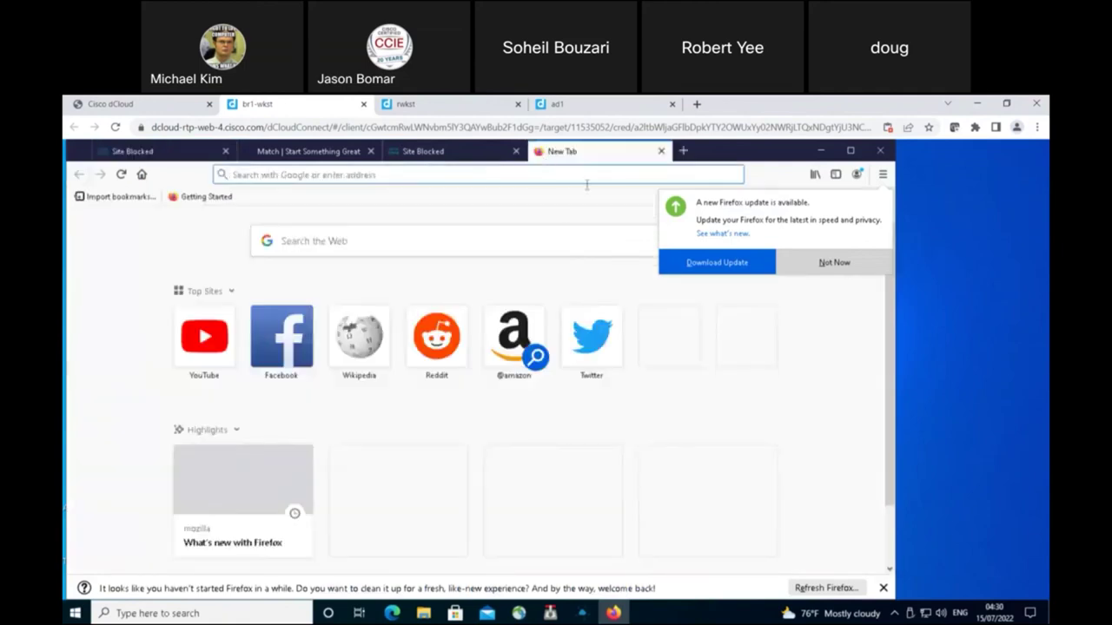
left_click(820, 151)
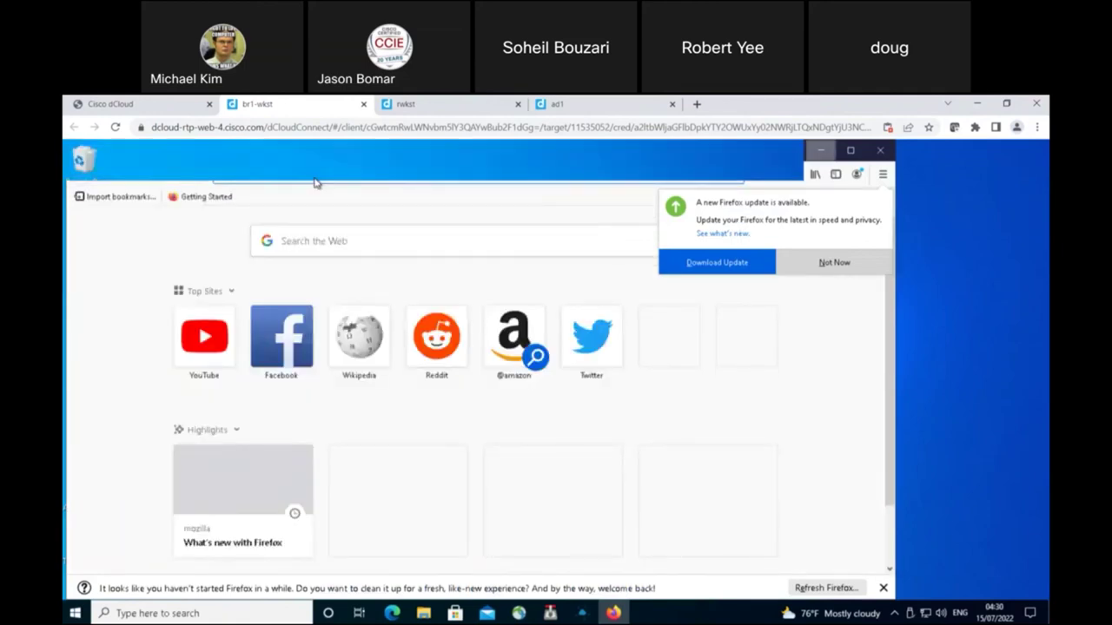
double_click(85, 225)
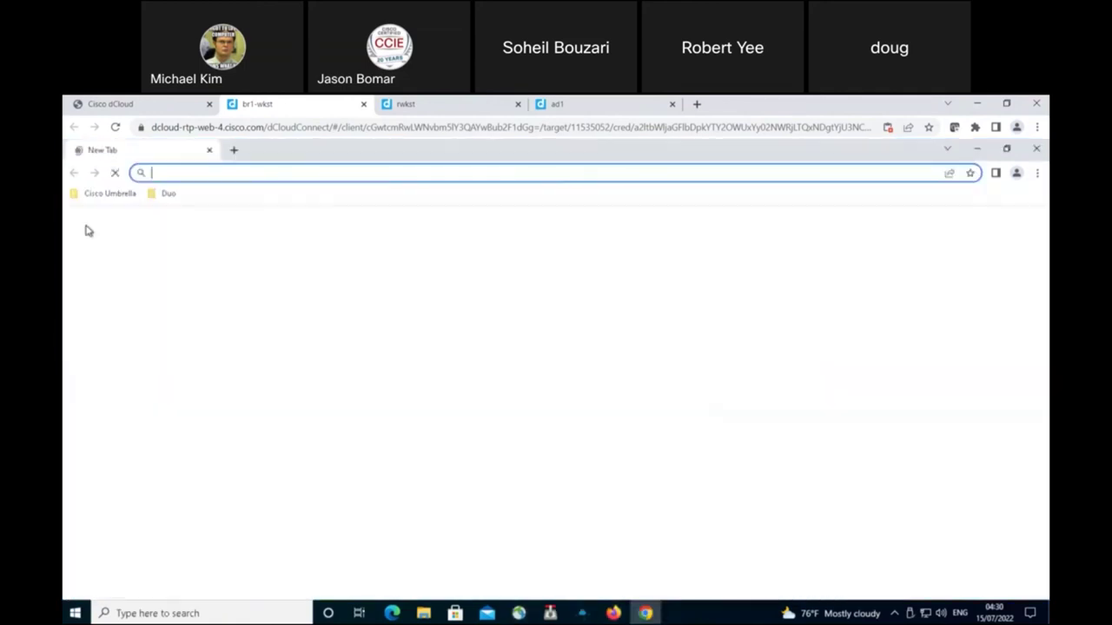
Step: Load the IPS Demo test file in an Incognito window and reload it to get ERR_CONNECTION_RESET
left_click(100, 192)
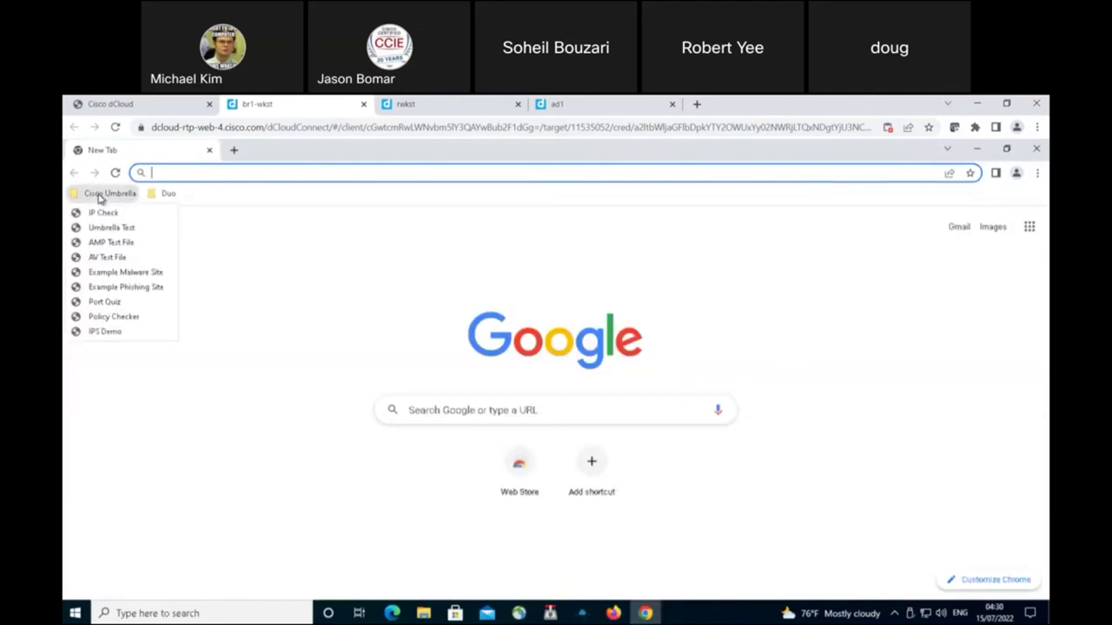
left_click(104, 331)
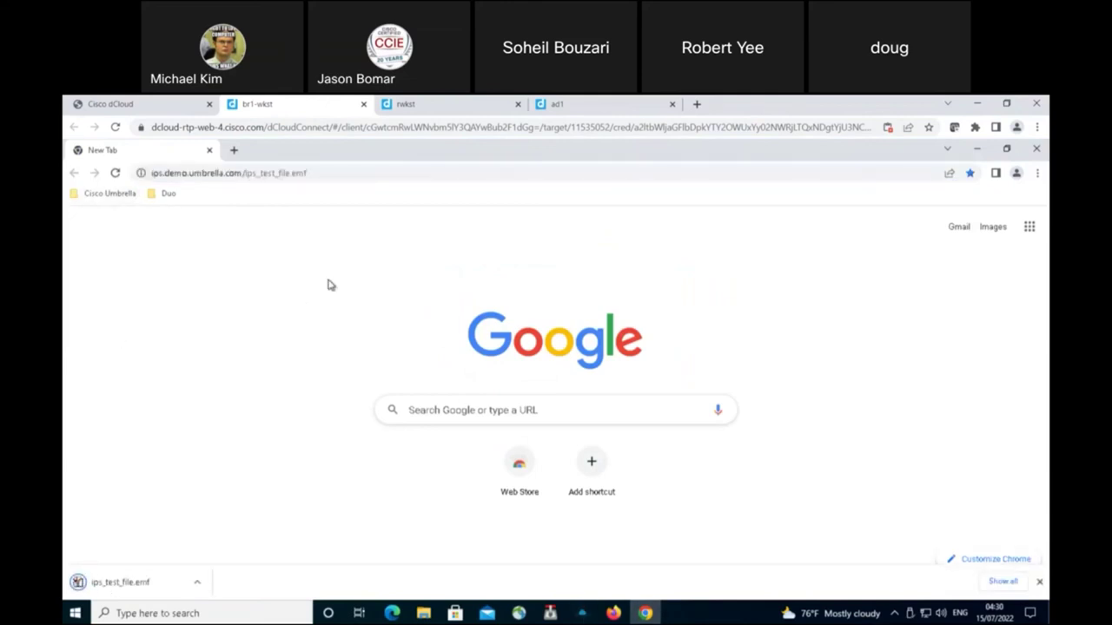
left_click(1036, 173)
key("ctrl+shift+n")
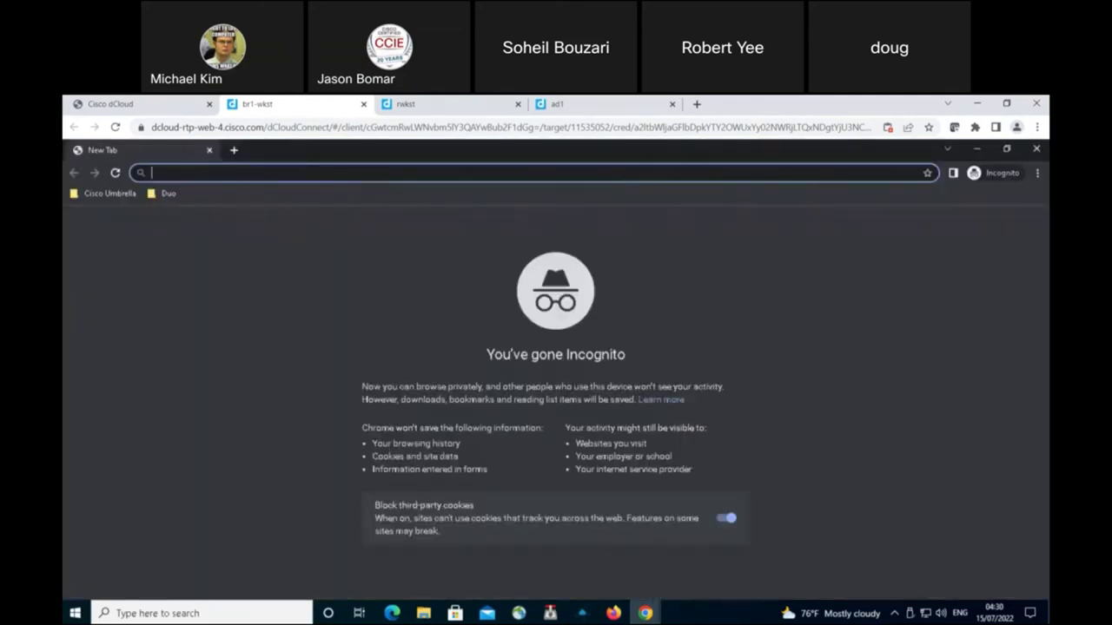
left_click(110, 193)
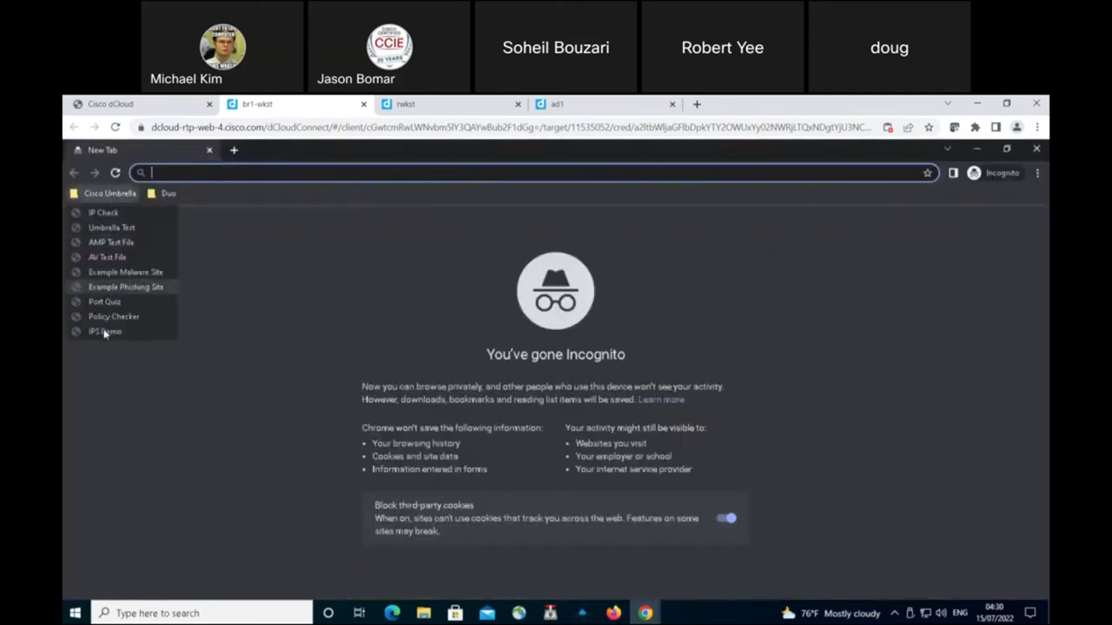
left_click(104, 331)
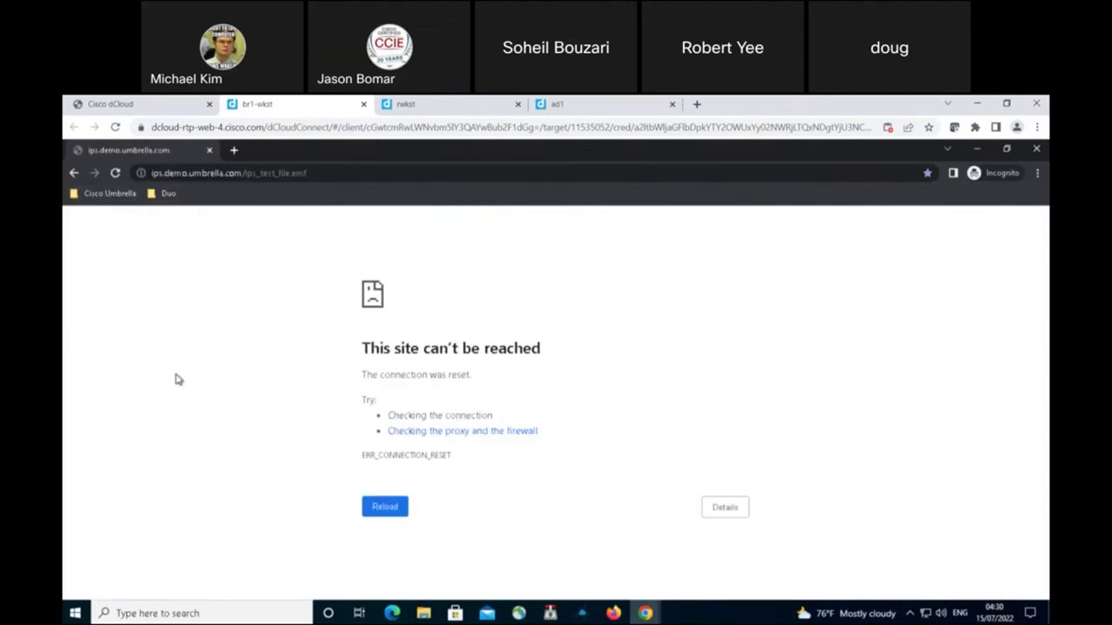
key("F5")
Step: Check the blocked results on br1-wkst and rwkst, then return to ad1's Global Settings page
left_click(569, 117)
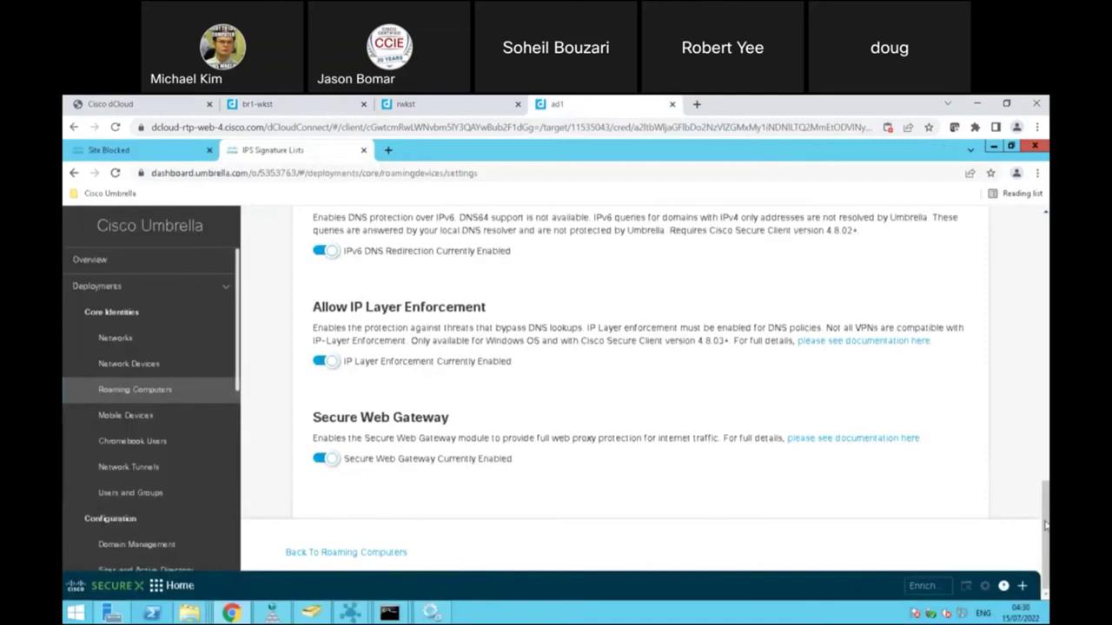
left_click_drag(1046, 521, 855, 151)
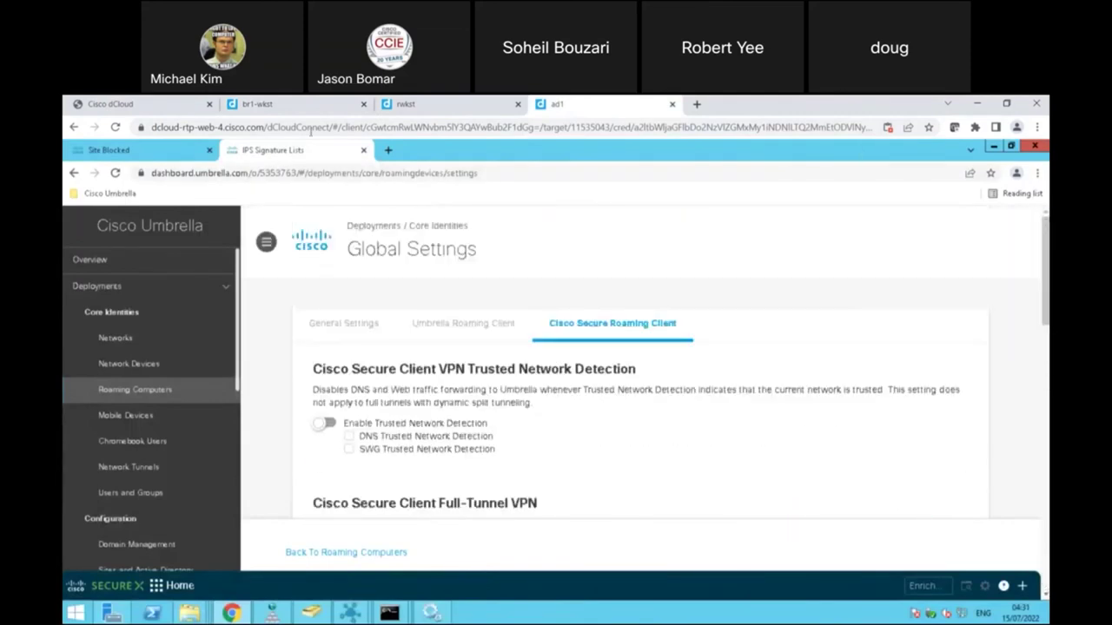
left_click(237, 107)
left_click(511, 104)
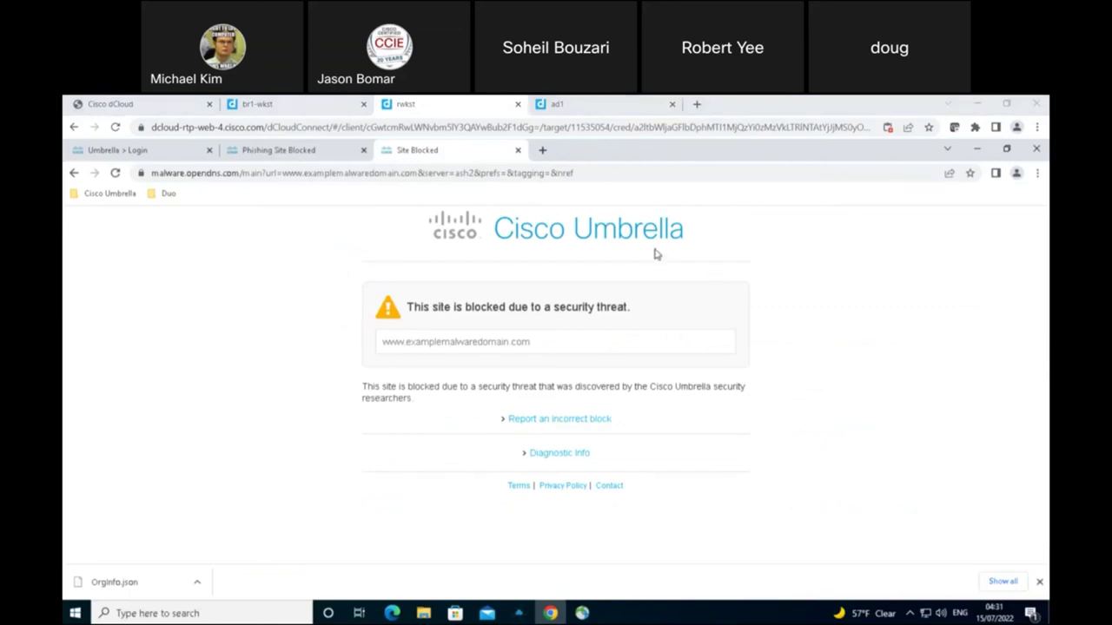
left_click(608, 104)
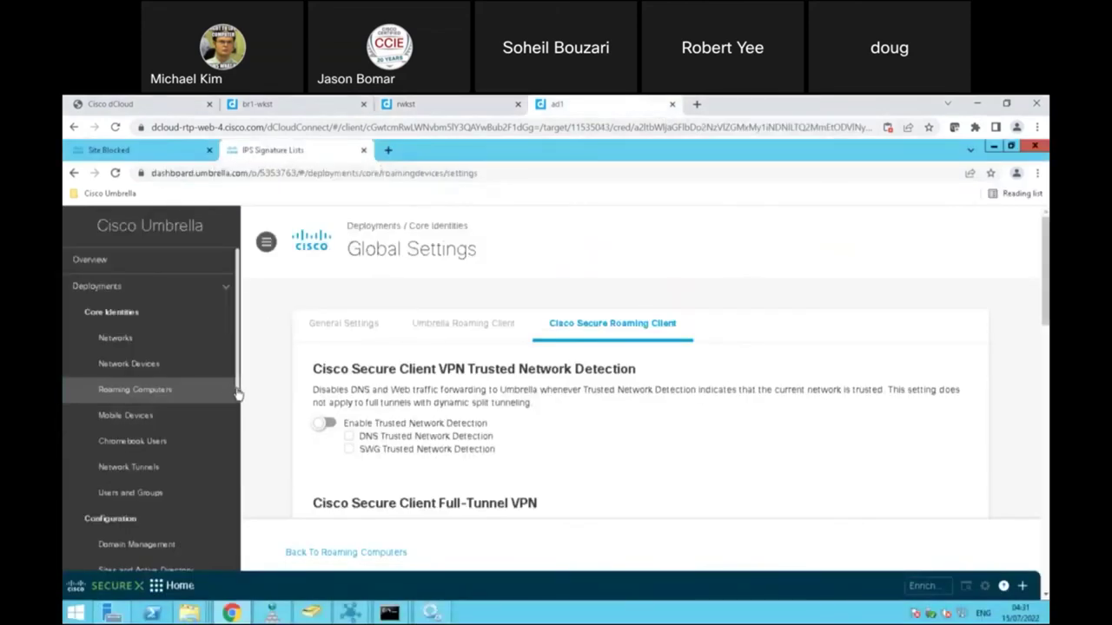
scroll(239, 430, "down", 5)
scroll(240, 505, "down", 2)
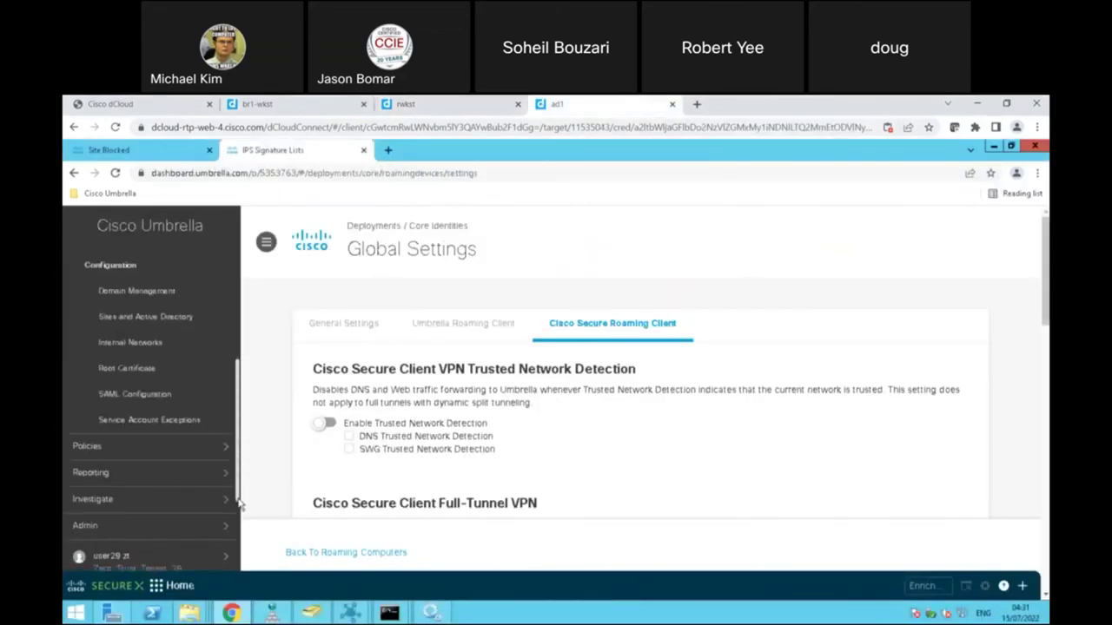
Step: Open Policies > Block Page Appearance and expand Centralized Default Settings to the admin contact field
left_click(225, 453)
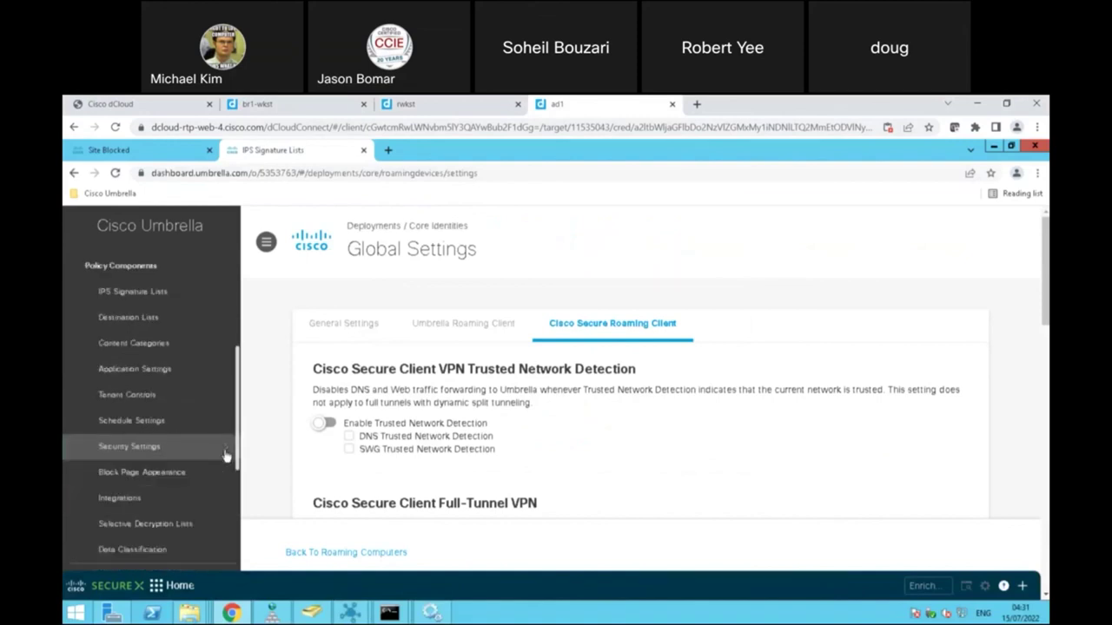
left_click(159, 471)
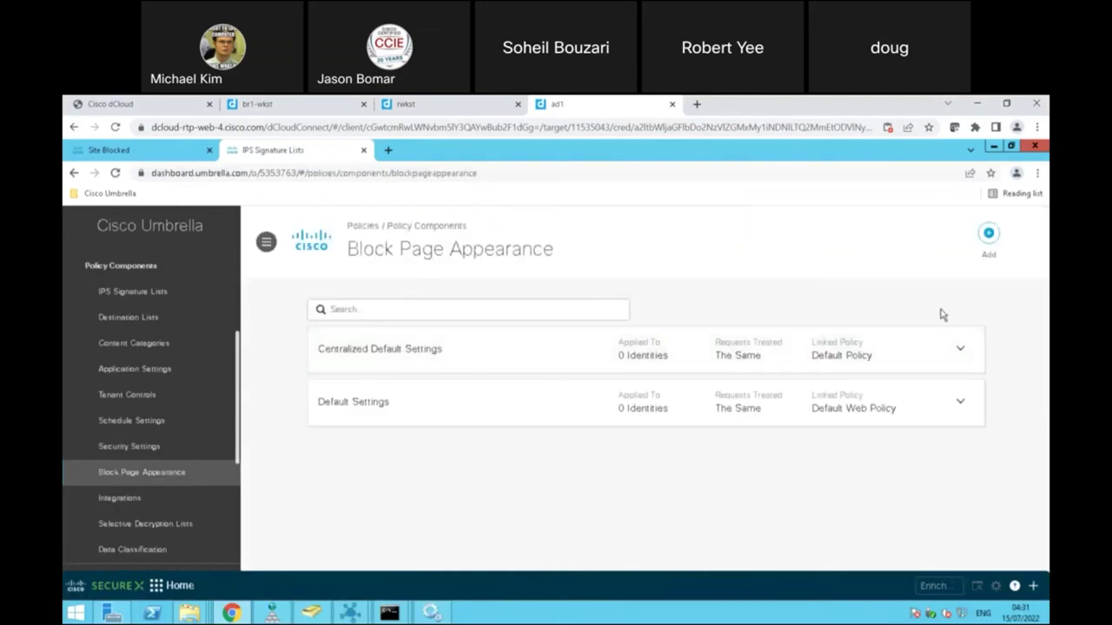
left_click(963, 350)
scroll(647, 388, "down", 1)
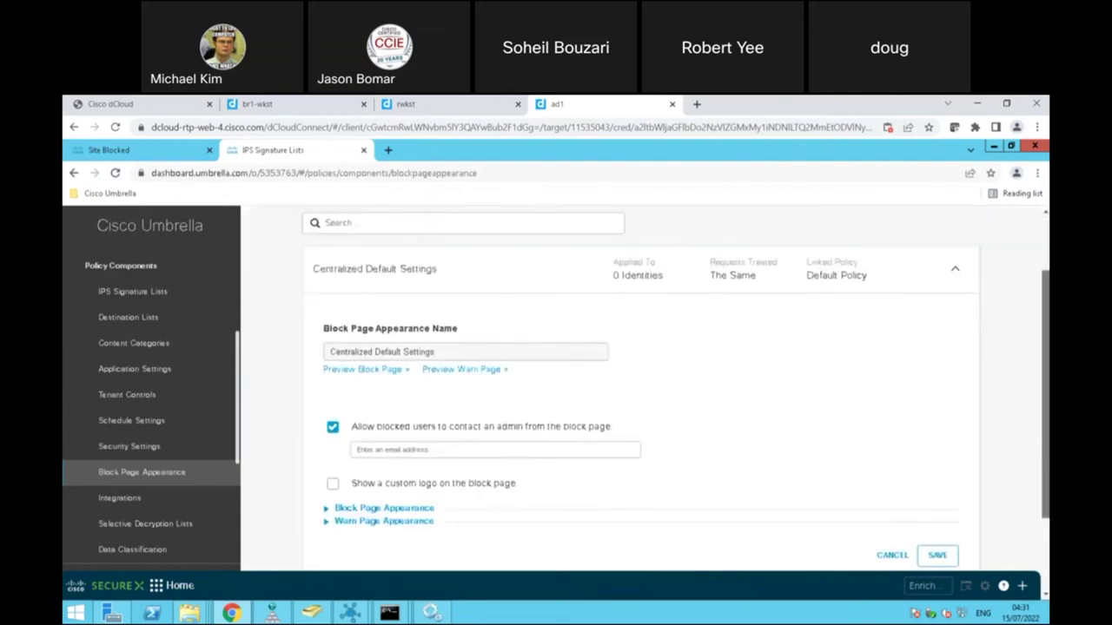
scroll(647, 389, "down", 2)
scroll(486, 347, "down", 1)
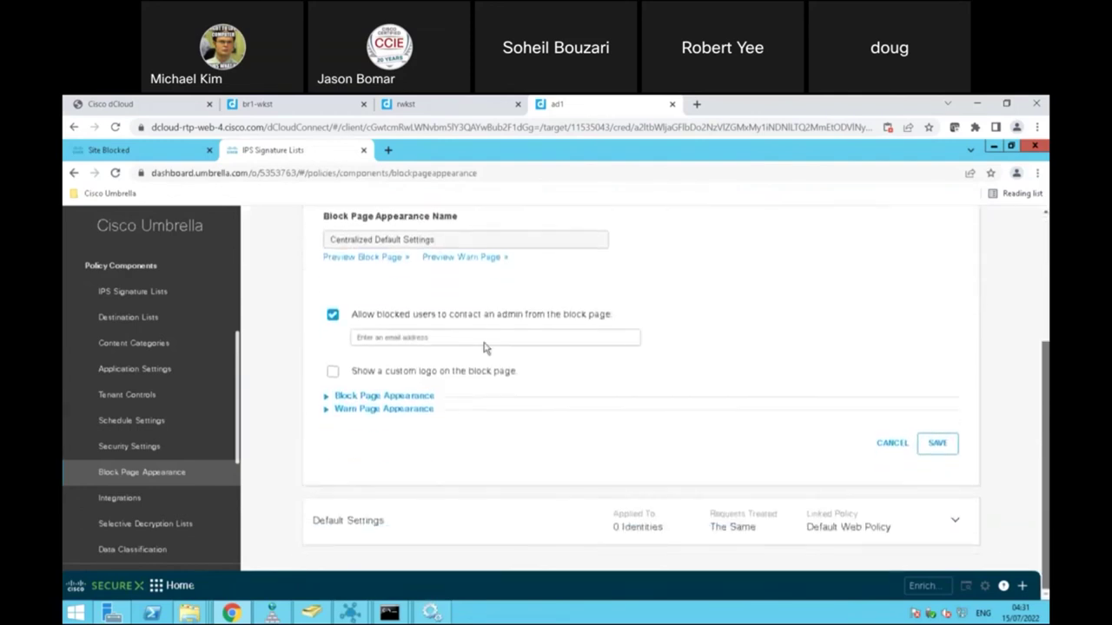
left_click(445, 338)
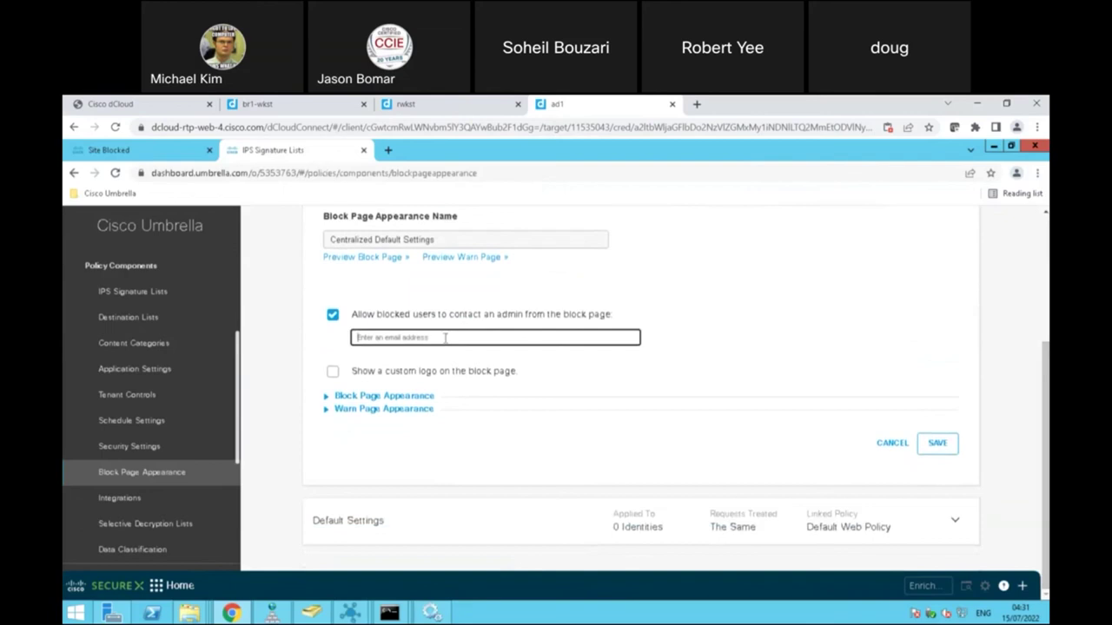
Step: Expand the Block and Warn Page Appearance options and enable a custom logo on the block page
left_click(337, 398)
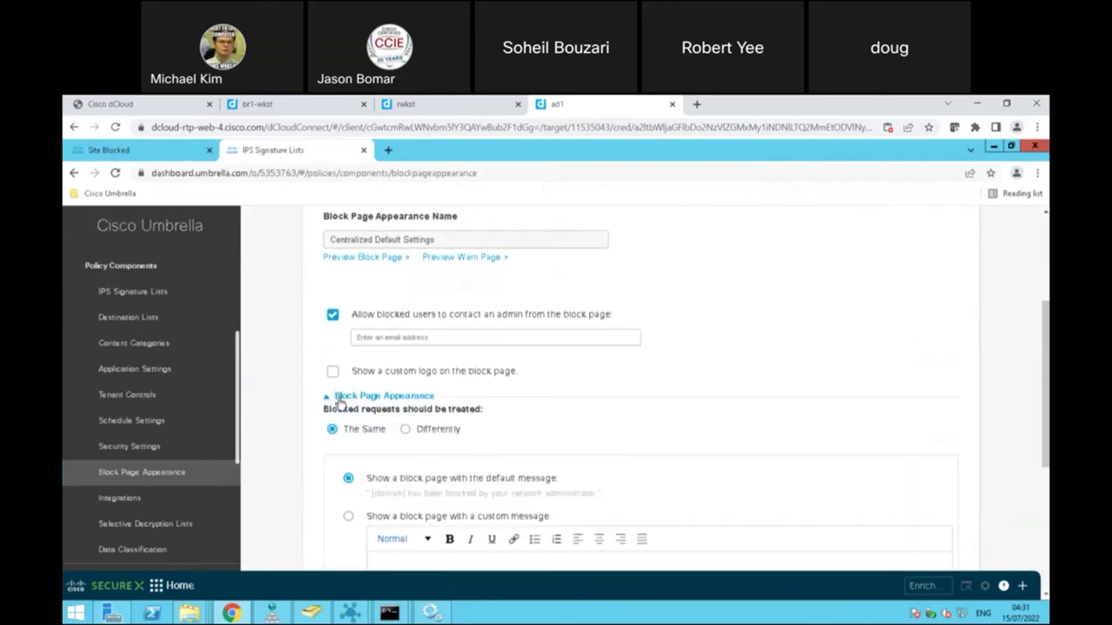
scroll(643, 391, "down", 3)
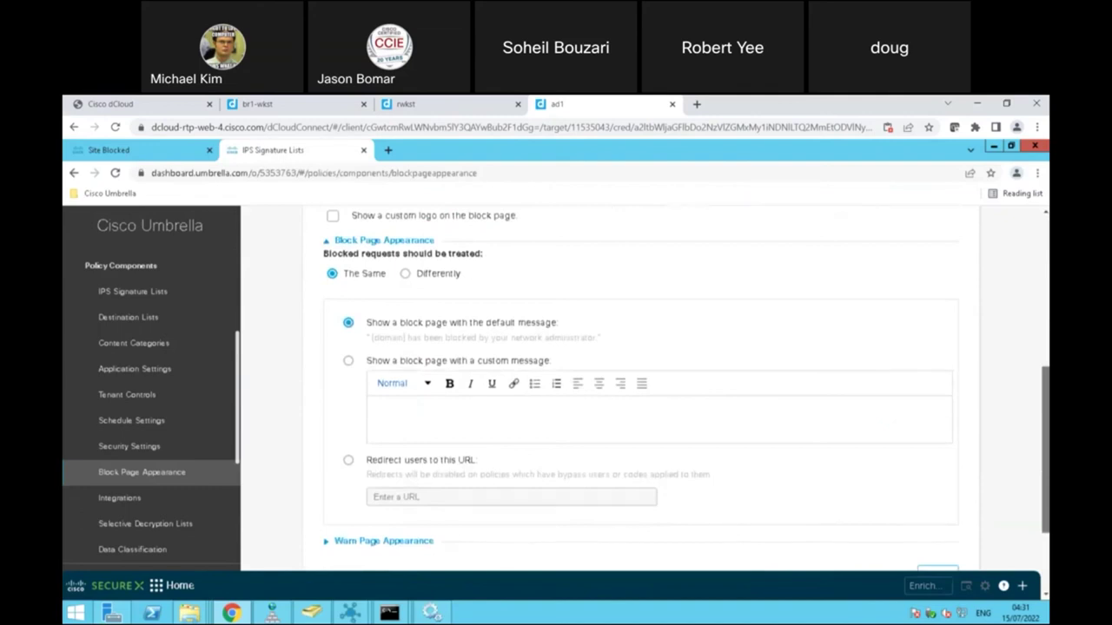
scroll(502, 423, "down", 1)
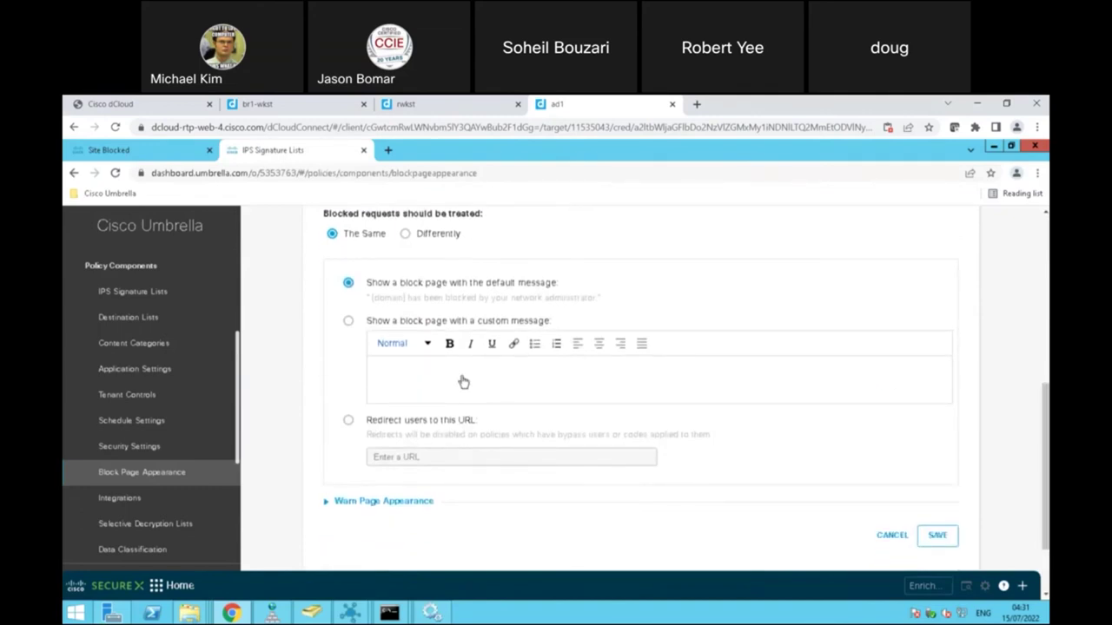
left_click(379, 501)
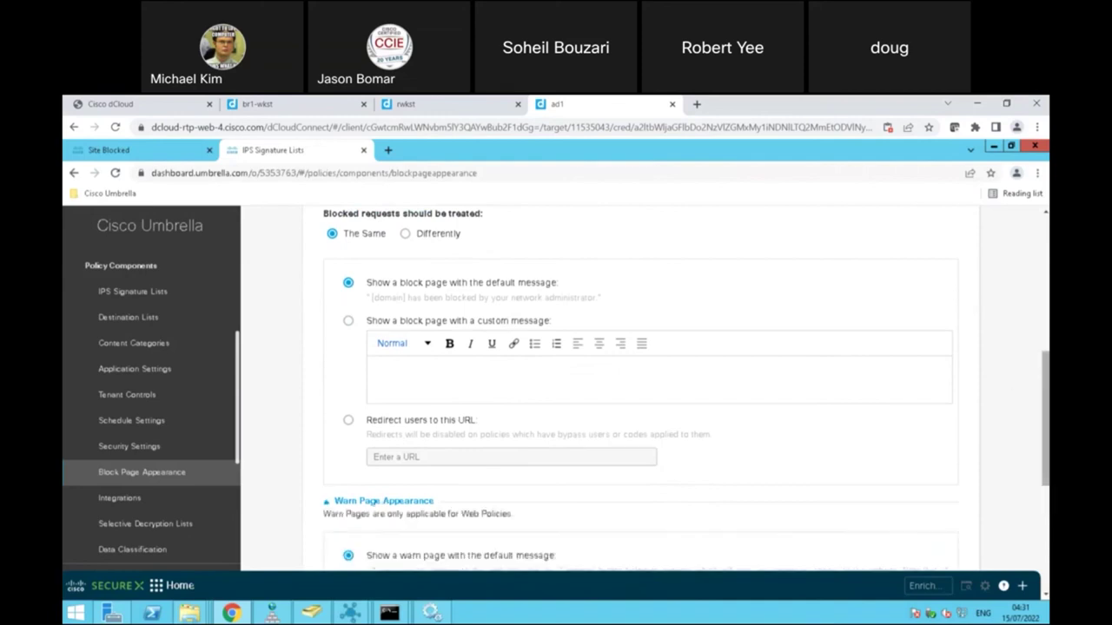
scroll(643, 391, "down", 6)
scroll(642, 391, "up", 10)
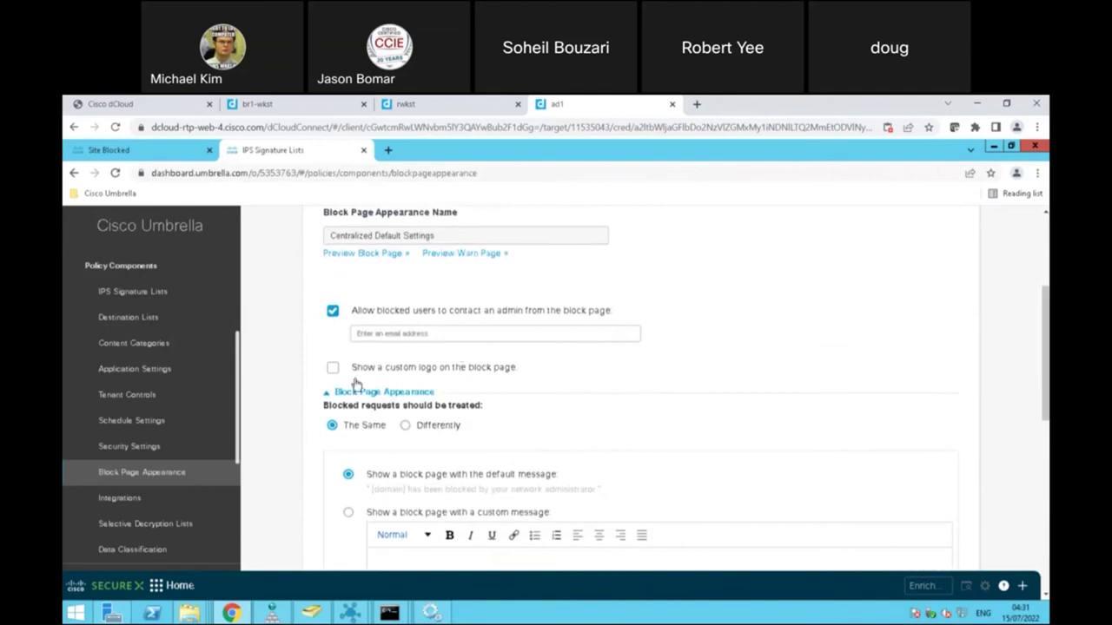
left_click(333, 368)
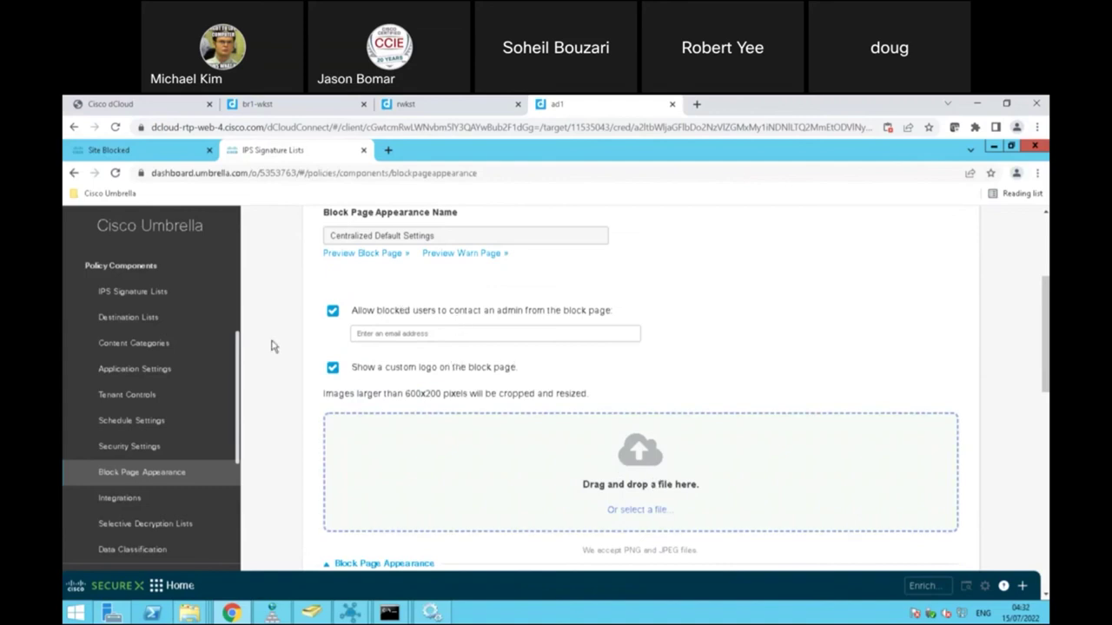
left_click_drag(239, 354, 241, 435)
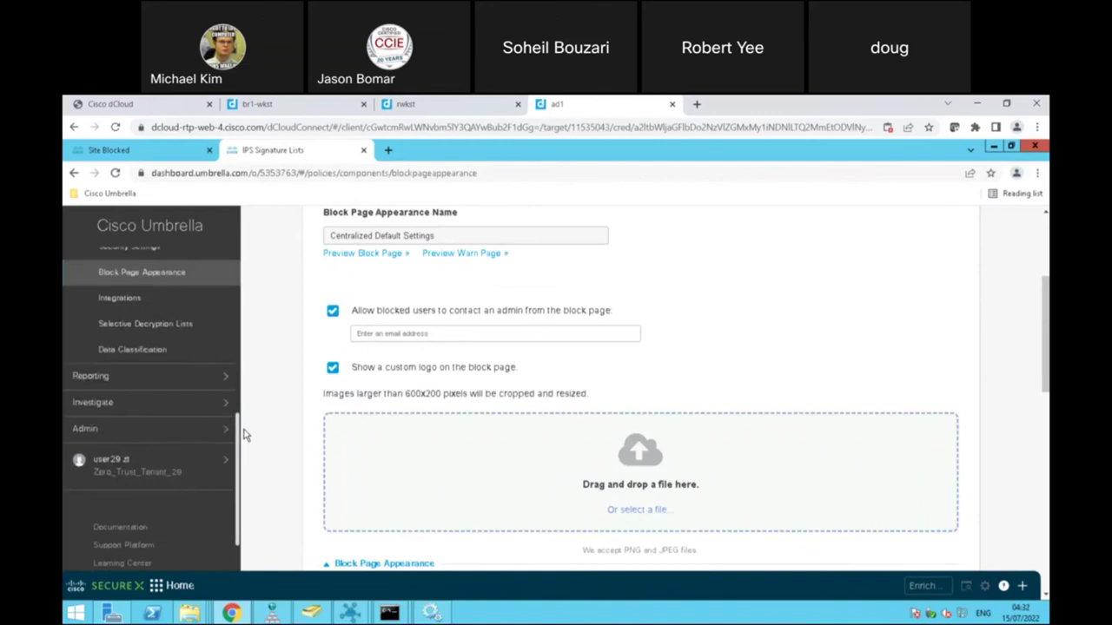
left_click(217, 382)
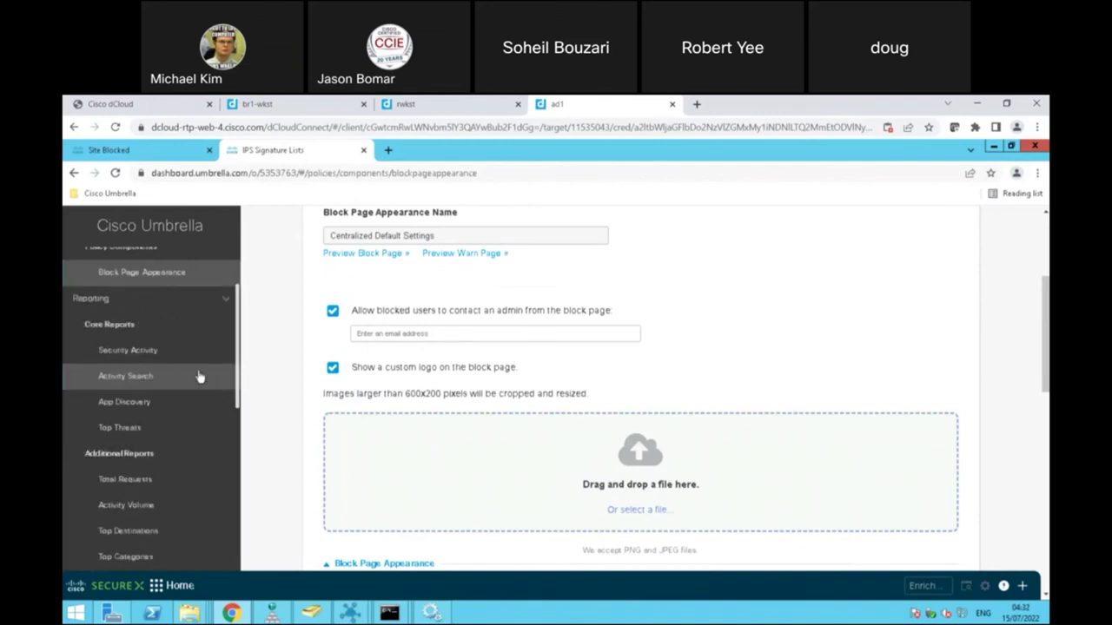
Step: Open Core Reports > Activity Search and scroll through the 7,553 events from the last 24 hours
left_click(148, 377)
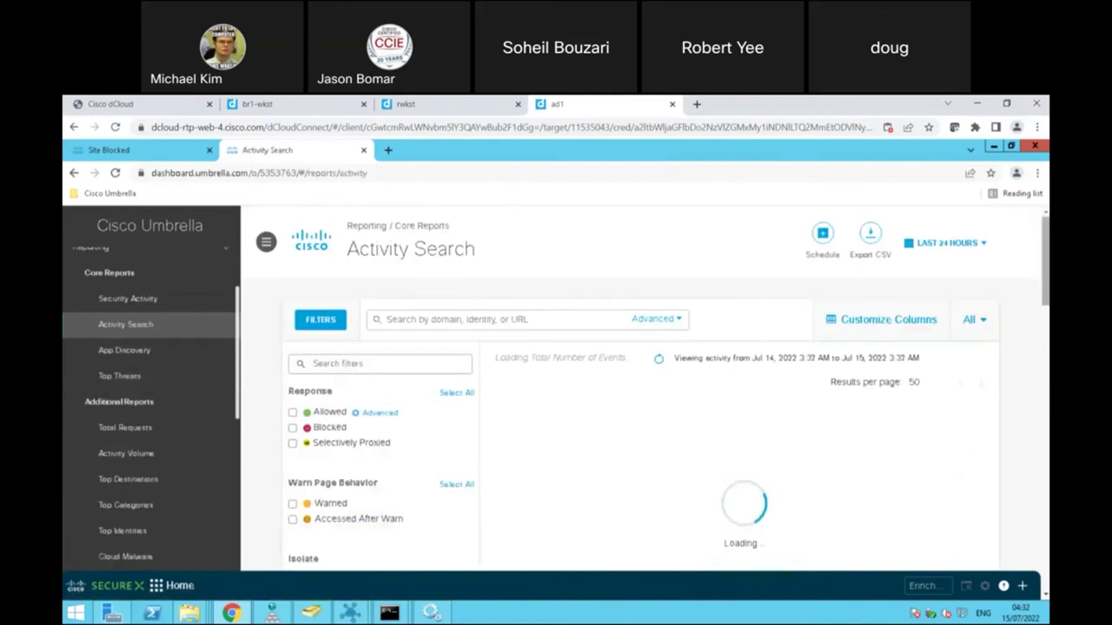
scroll(1046, 260, "down", 2)
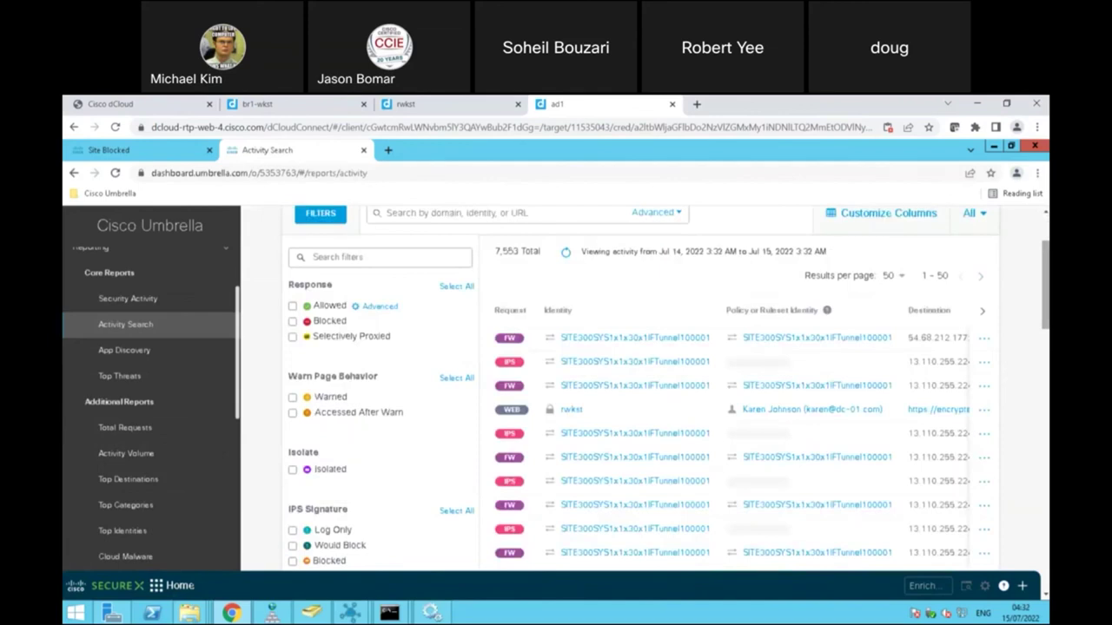
scroll(668, 390, "down", 3)
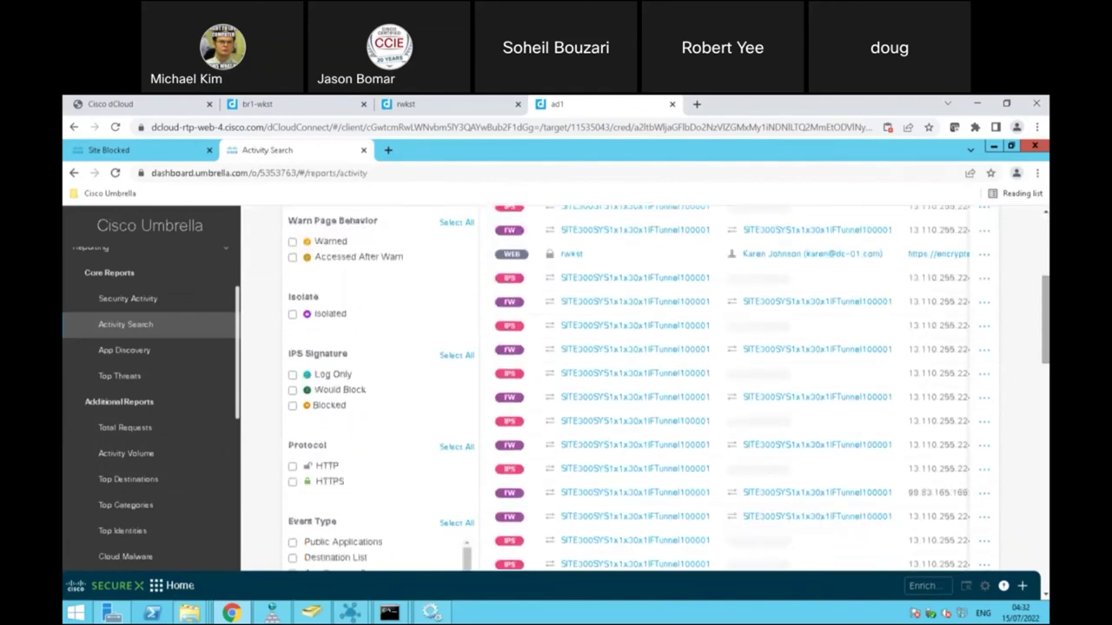